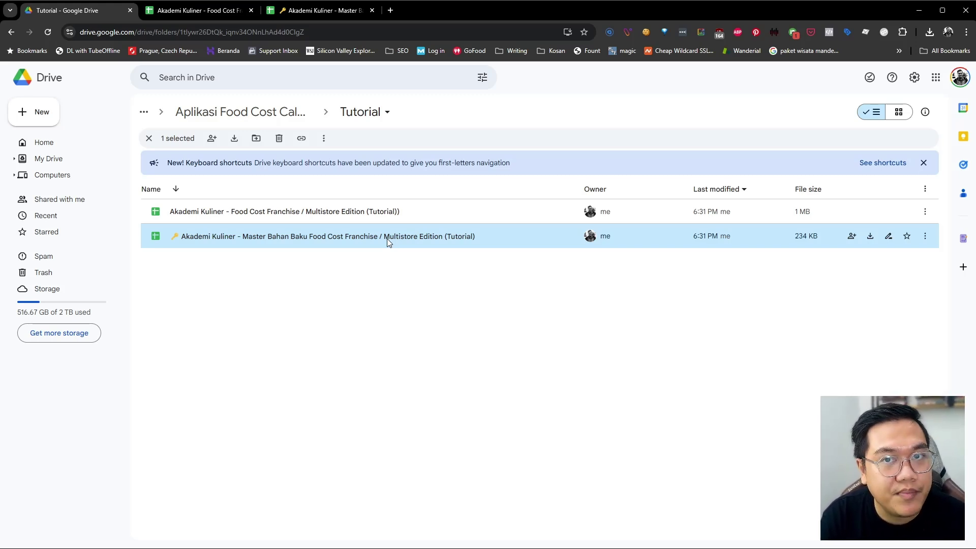
Make a copy of the Food Cost Franchise workbook
{"action": "left_click", "coordinate": [382, 211]}
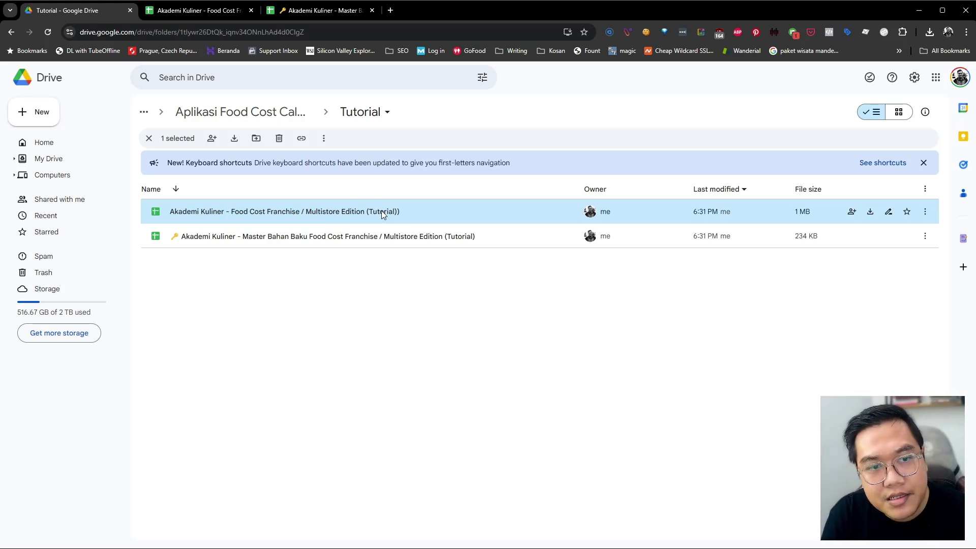
{"action": "right_click", "coordinate": [382, 210]}
{"action": "left_click", "coordinate": [407, 277]}
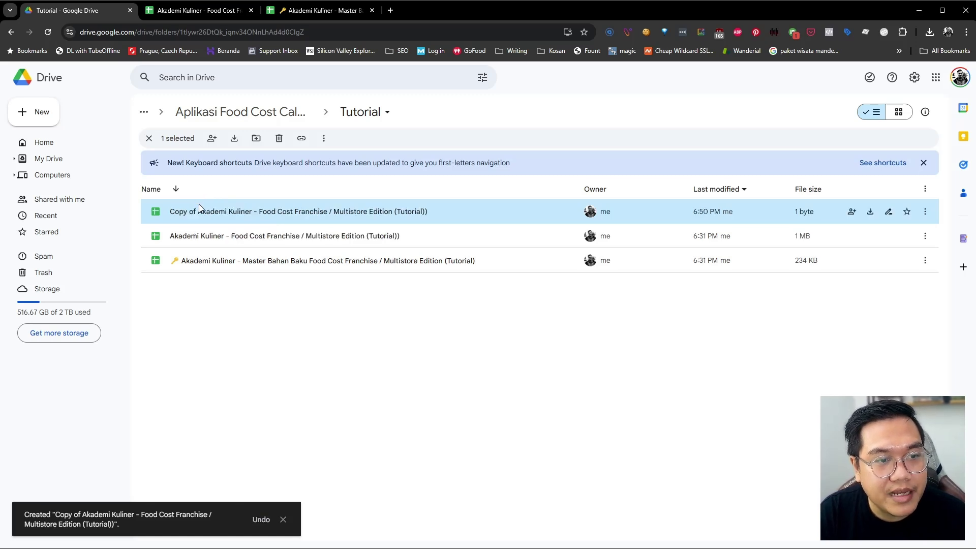
Rename the copy, replacing 'Copy of Akademi Kuliner' with 'Spicy Noodle Cabang Yogyakarta'
{"action": "right_click", "coordinate": [199, 206]}
{"action": "left_click", "coordinate": [229, 262]}
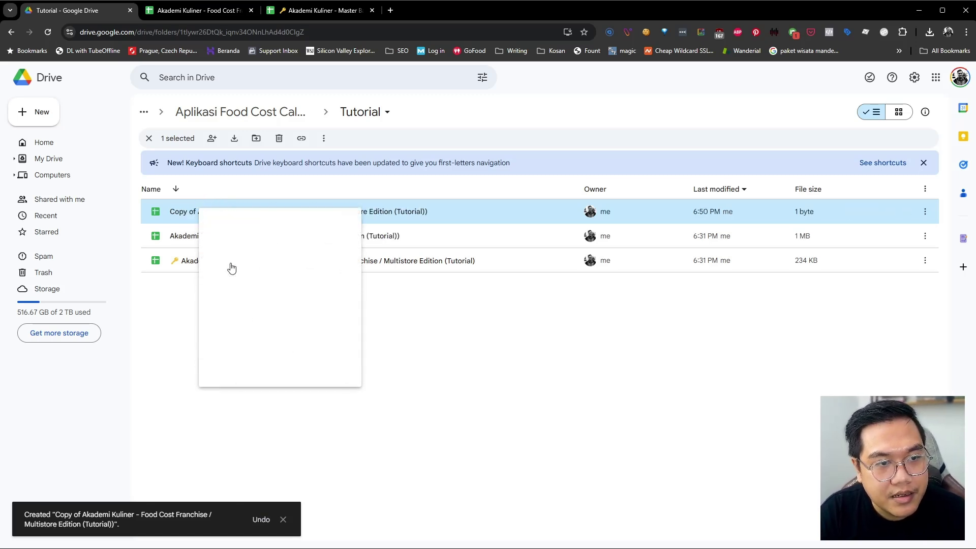
{"action": "key", "text": "Left"}
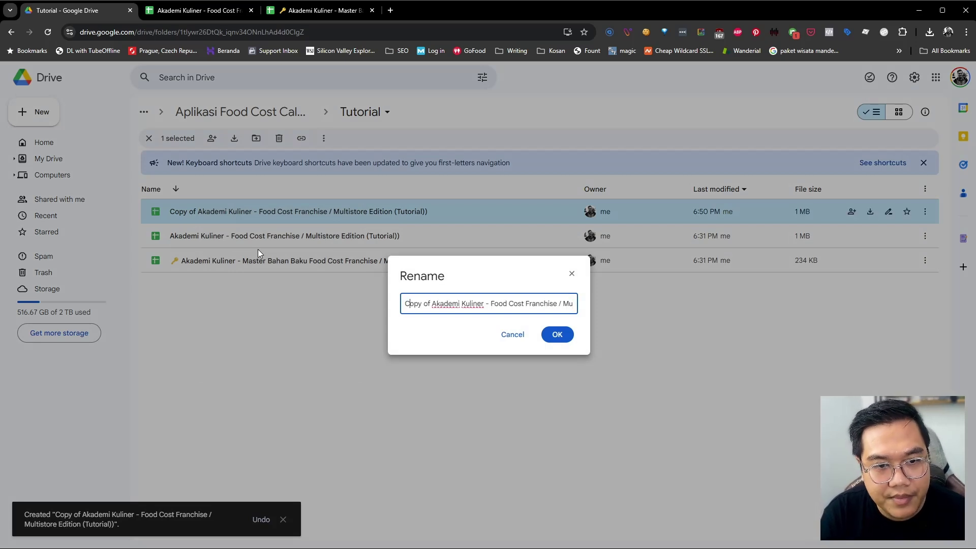
{"action": "key", "text": "Right"}
{"action": "key", "text": "shift+Right"}
{"action": "left_click_drag", "start_coordinate": [486, 303], "coordinate": [334, 304]}
{"action": "type", "text": "Spicy No"}
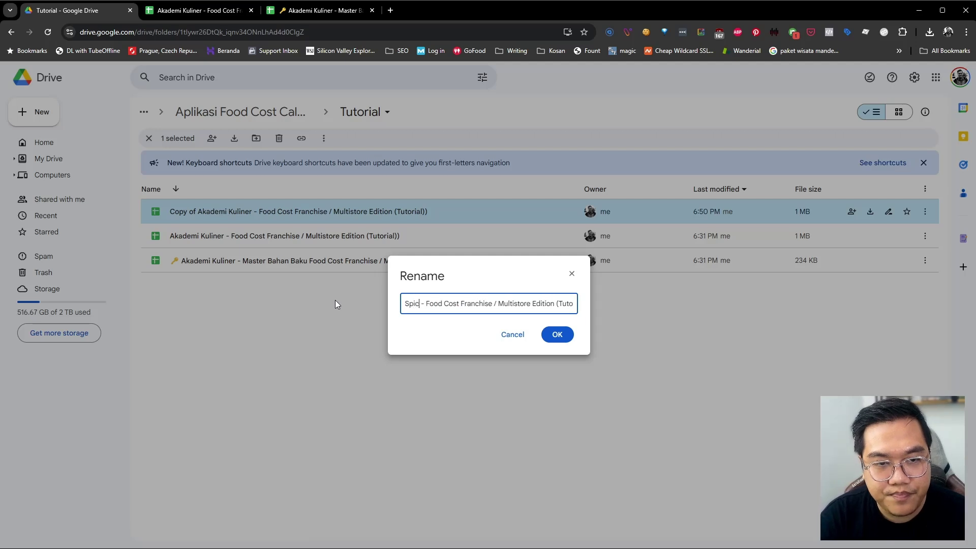
{"action": "type", "text": "odle Cabang"}
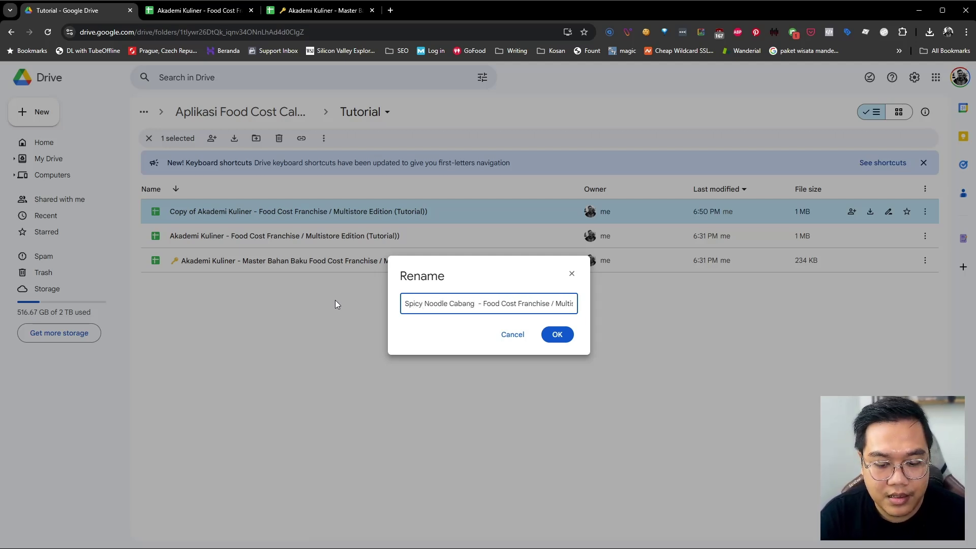
{"action": "type", "text": " Yogyakrty"}
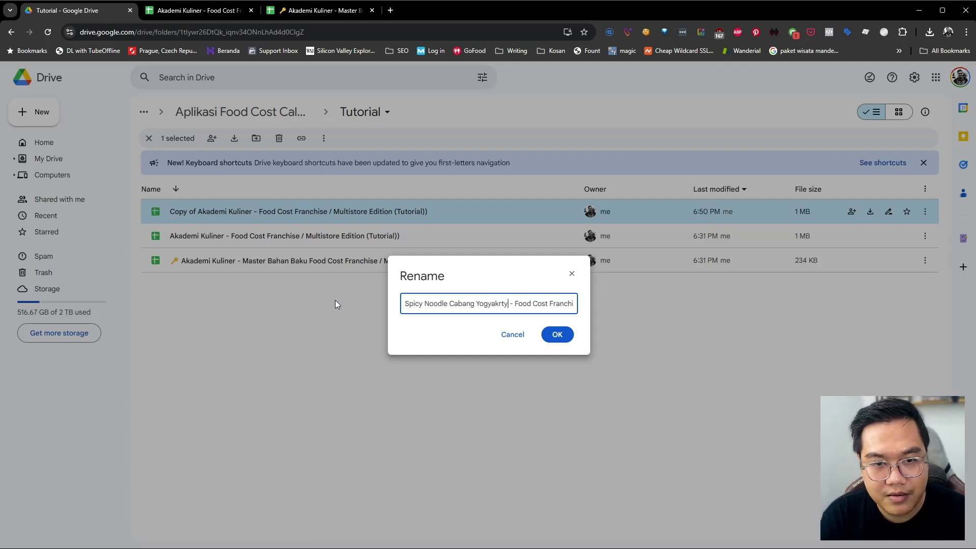
{"action": "key", "text": "BackSpace"}
{"action": "key", "text": "BackSpace"}
{"action": "key", "text": "BackSpace"}
{"action": "type", "text": "arta"}
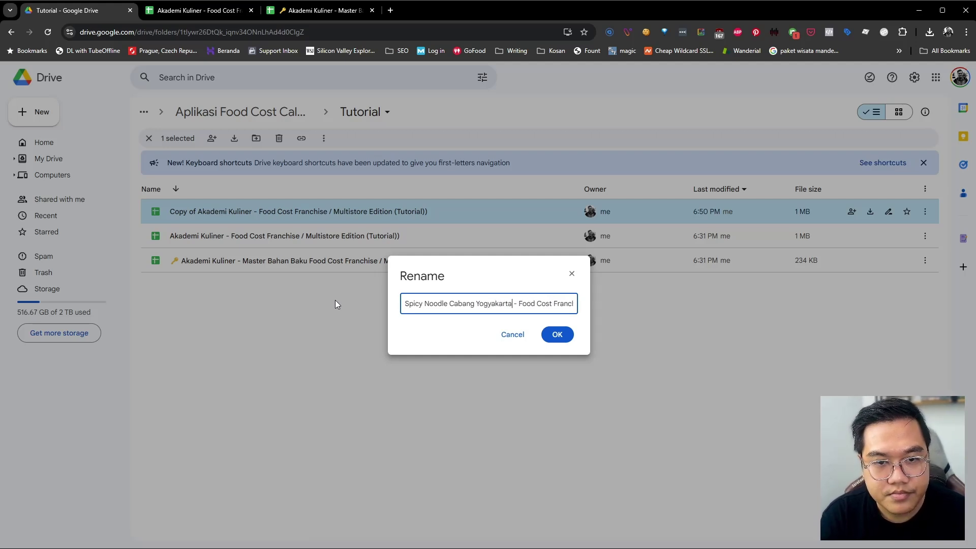
{"action": "key", "text": "Return"}
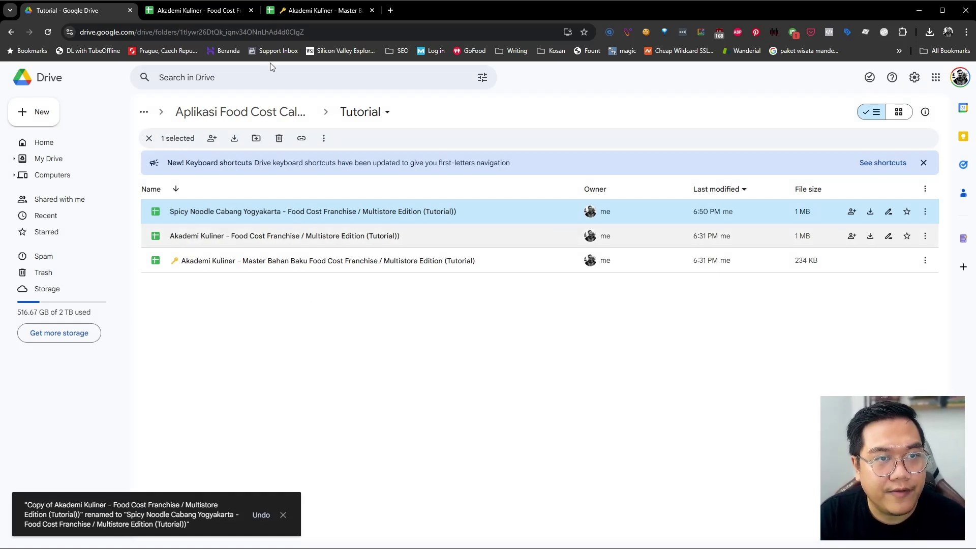
Open the Spicy Noodle Cabang Yogyakarta workbook, close the old Food Cost tab, and switch to the master workbook
{"action": "double_click", "coordinate": [252, 209]}
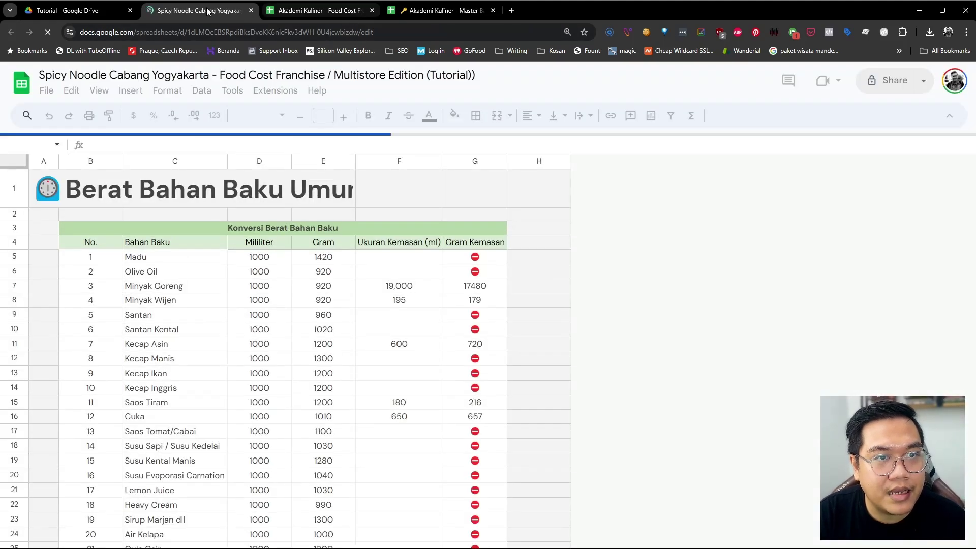
{"action": "left_click", "coordinate": [373, 11]}
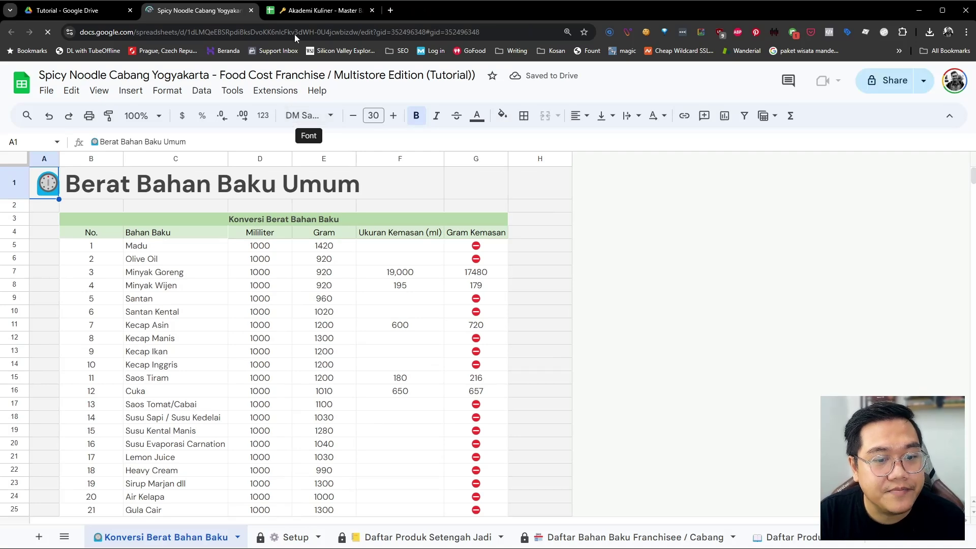
{"action": "left_click", "coordinate": [307, 11]}
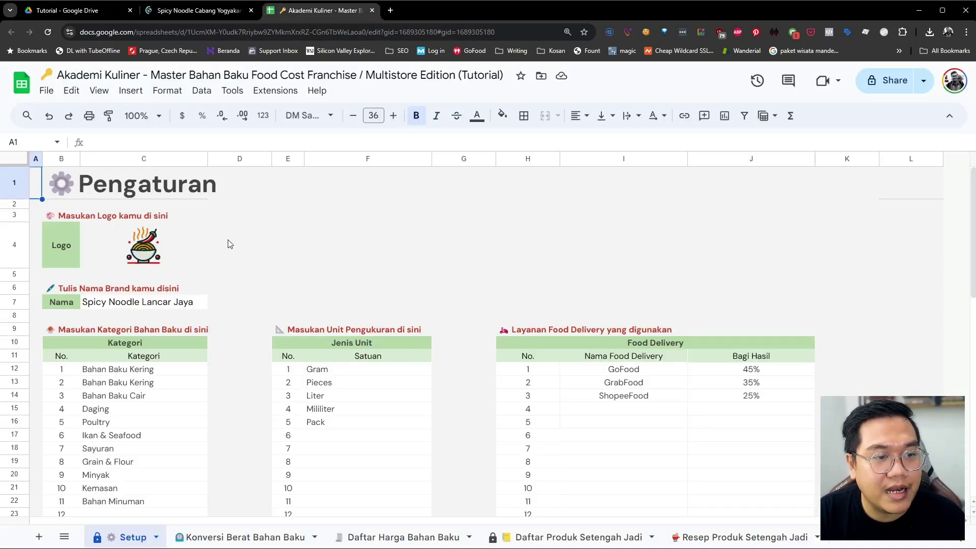
{"action": "left_click", "coordinate": [209, 10]}
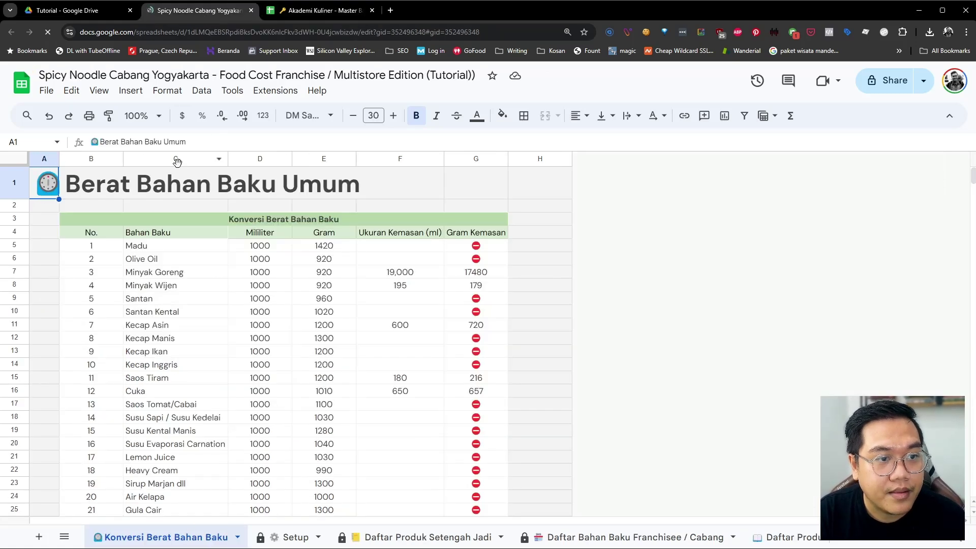
{"action": "left_click", "coordinate": [319, 11]}
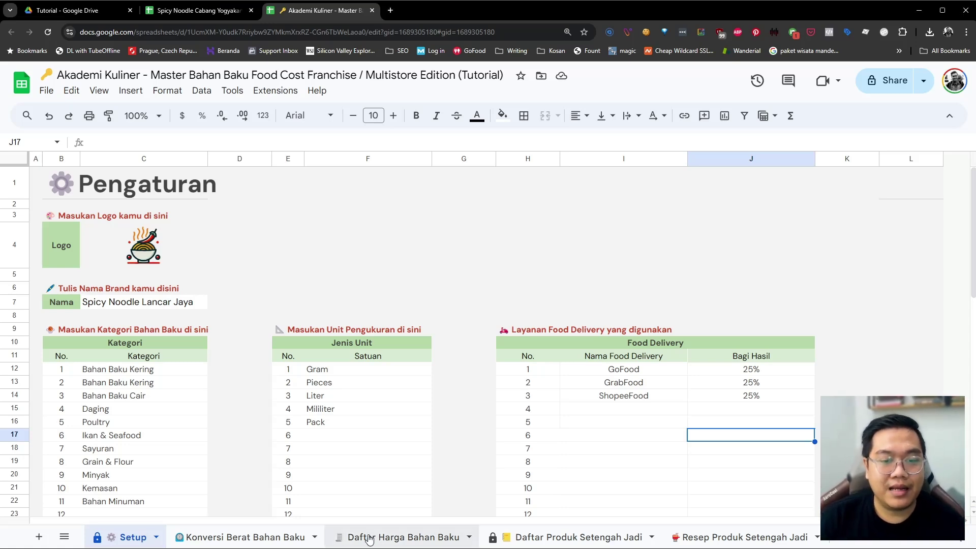
Review the Daftar Harga Bahan Baku price list
{"action": "left_click", "coordinate": [386, 538]}
{"action": "scroll", "coordinate": [359, 338], "scroll_direction": "down", "scroll_amount": 5}
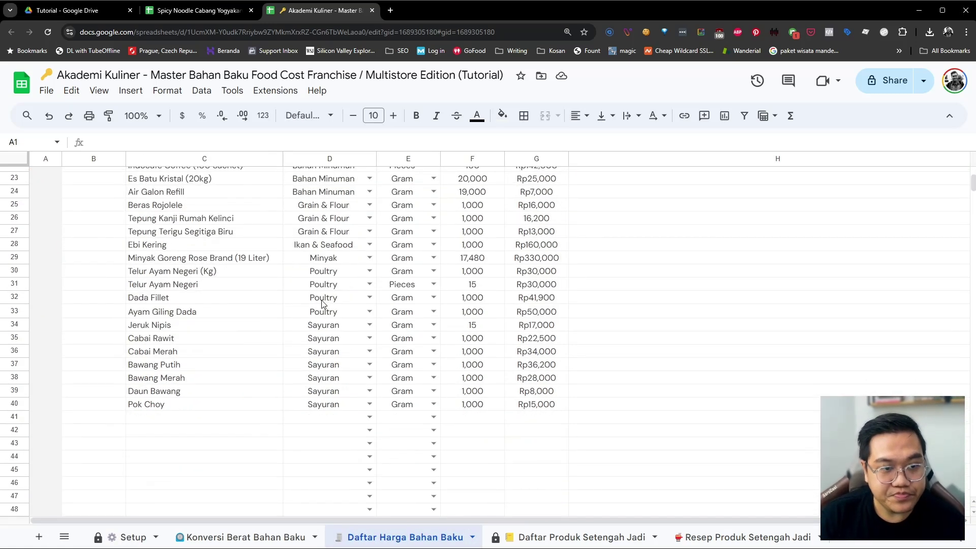
{"action": "scroll", "coordinate": [316, 349], "scroll_direction": "up", "scroll_amount": 5}
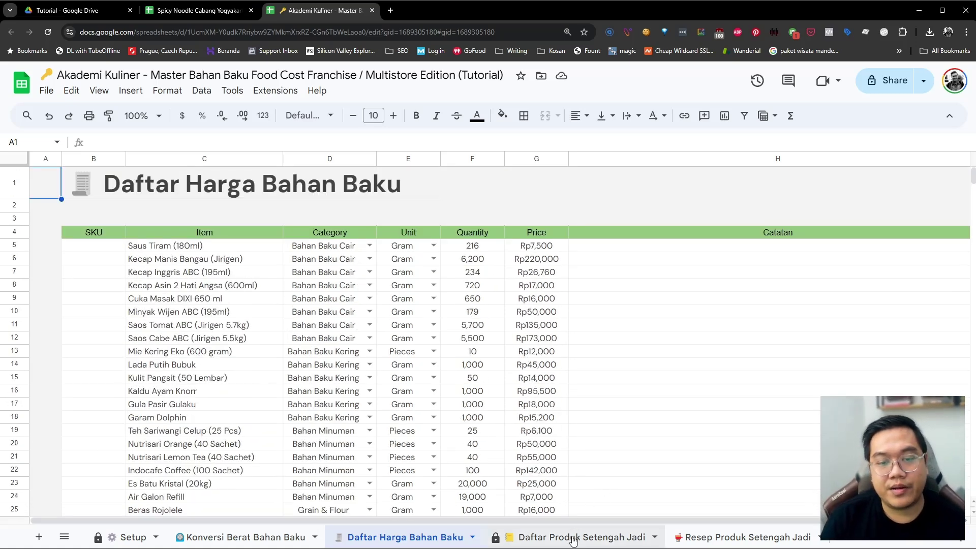
{"action": "scroll", "coordinate": [392, 542], "scroll_direction": "down", "scroll_amount": 3}
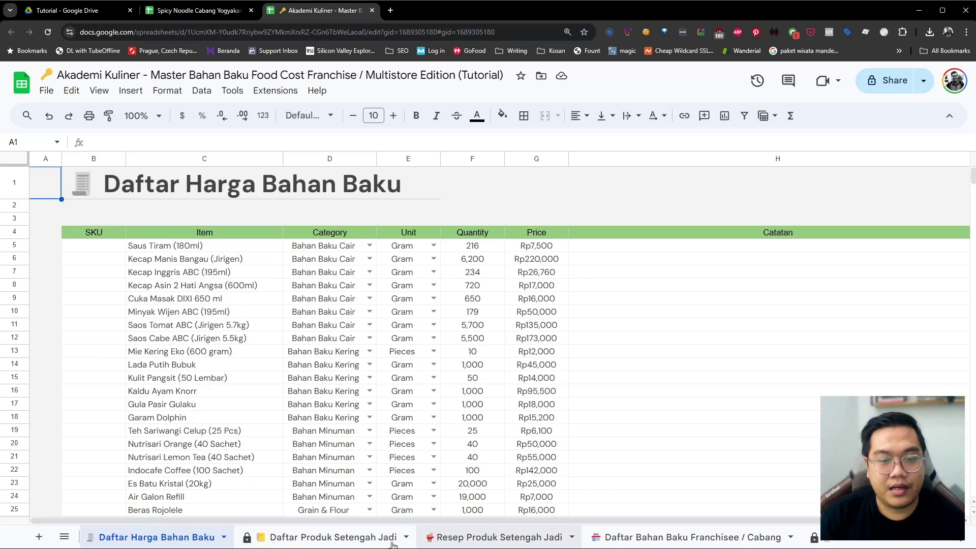
{"action": "scroll", "coordinate": [366, 542], "scroll_direction": "down", "scroll_amount": 2}
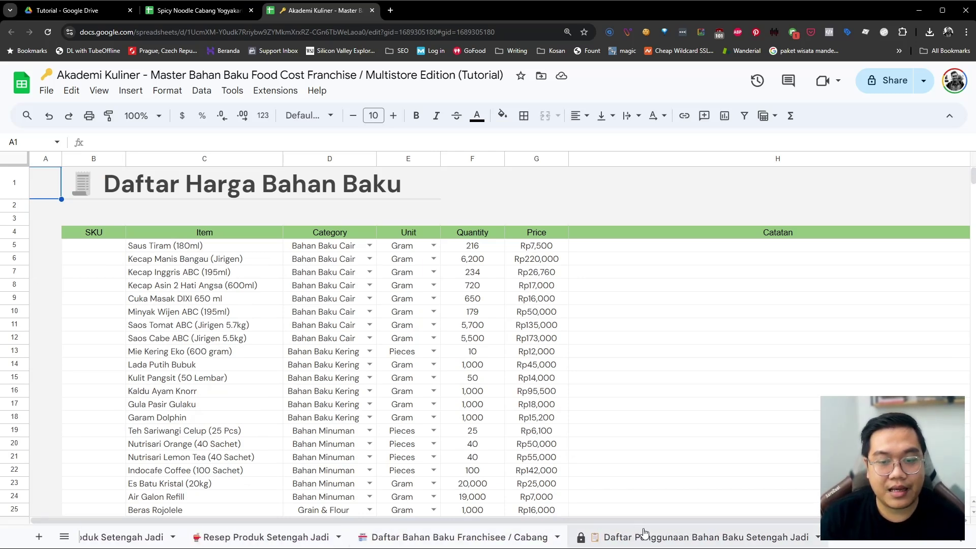
{"action": "scroll", "coordinate": [605, 537], "scroll_direction": "up", "scroll_amount": 3}
{"action": "scroll", "coordinate": [603, 537], "scroll_direction": "up", "scroll_amount": 2}
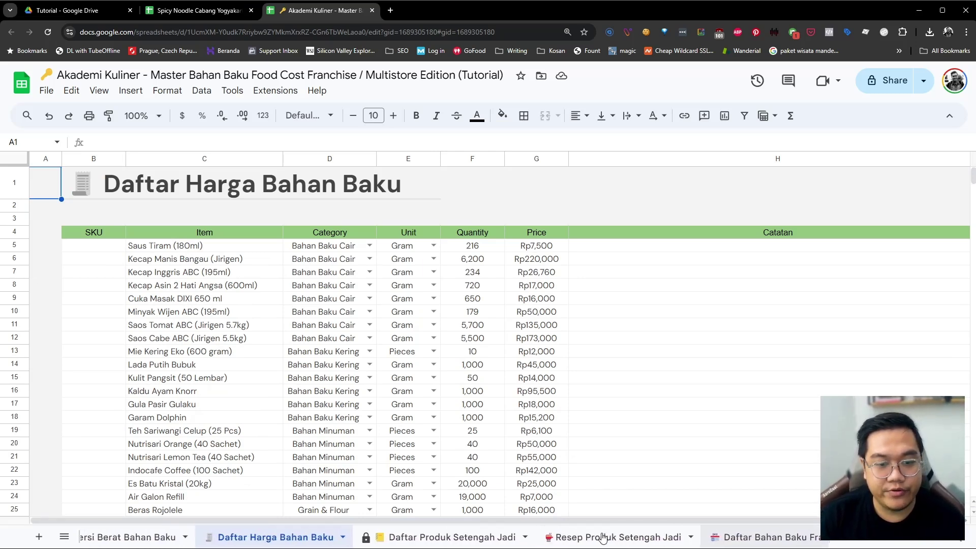
Browse the Konversi Berat, Setup, semi-finished product, recipe and usage sheets
{"action": "left_click", "coordinate": [121, 538]}
{"action": "left_click", "coordinate": [149, 537]}
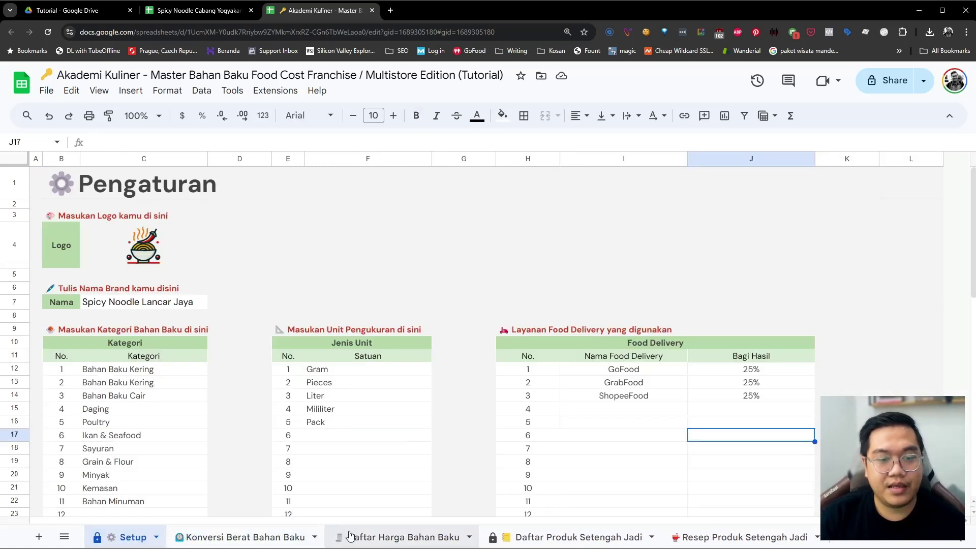
{"action": "left_click", "coordinate": [379, 539]}
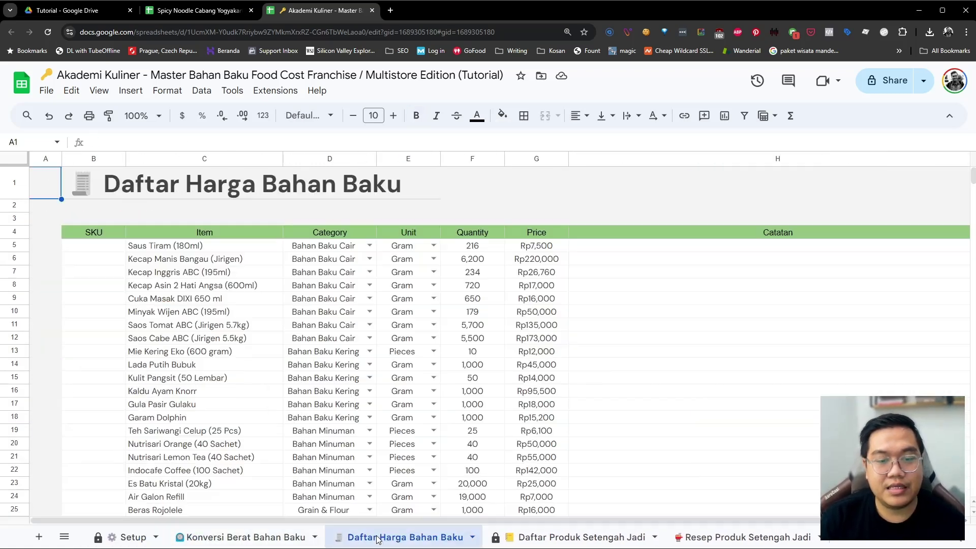
{"action": "left_click", "coordinate": [525, 538]}
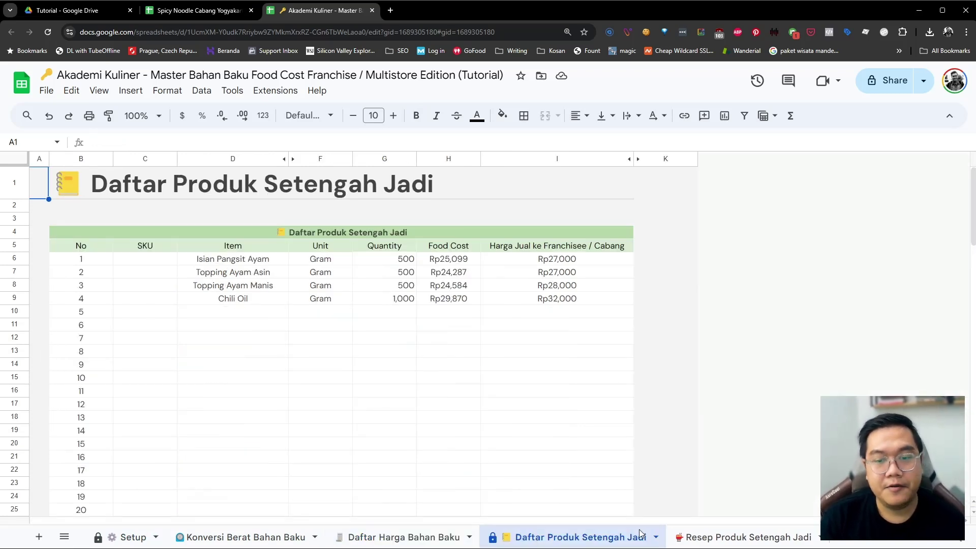
{"action": "left_click", "coordinate": [715, 538]}
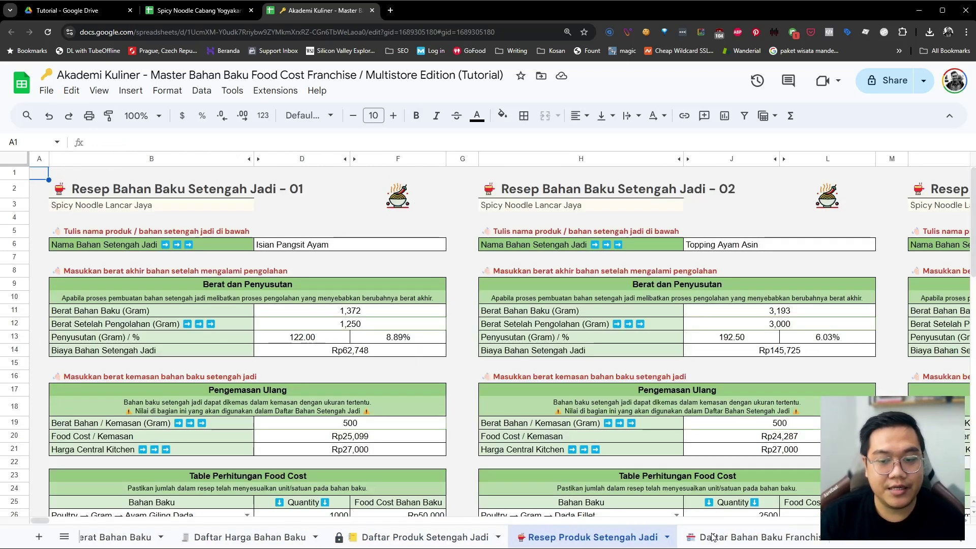
{"action": "left_click", "coordinate": [460, 538]}
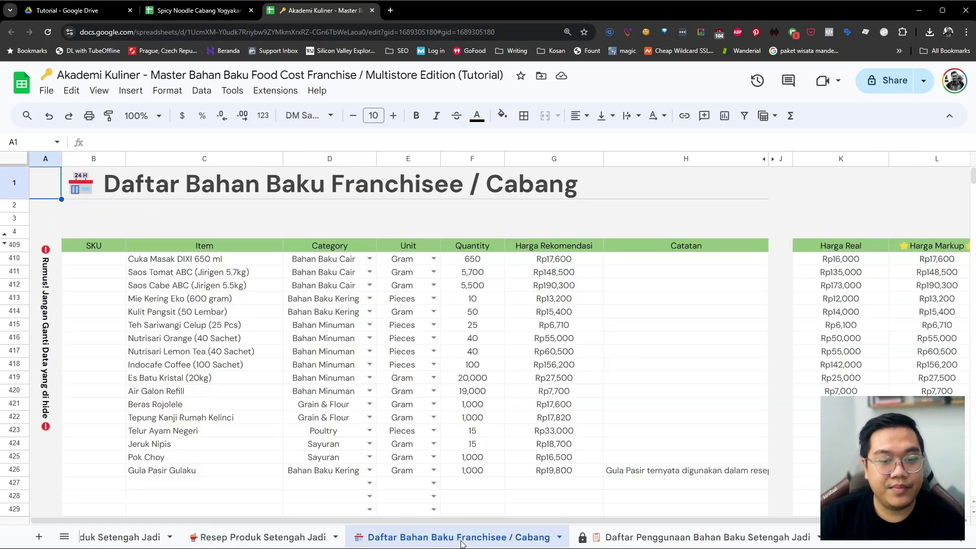
{"action": "left_click", "coordinate": [612, 543]}
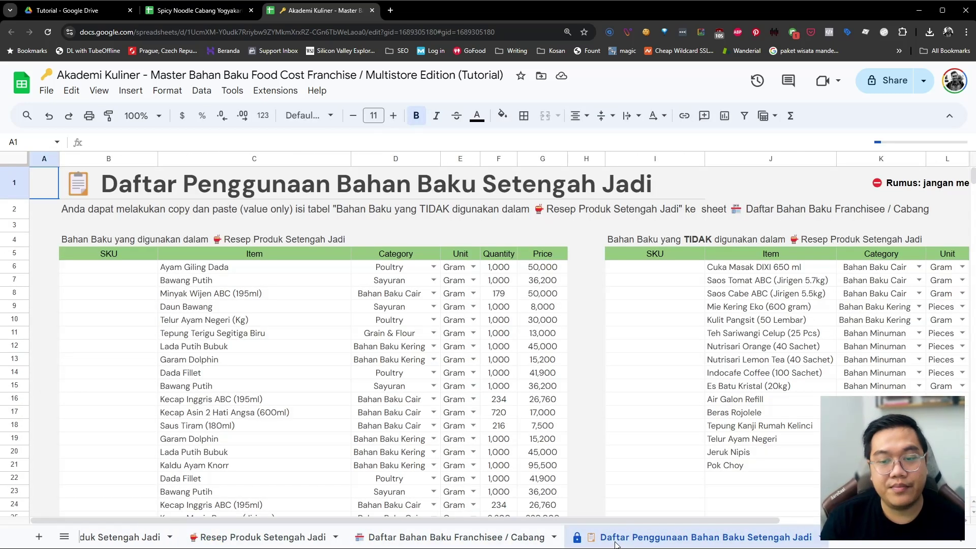
{"action": "scroll", "coordinate": [615, 539], "scroll_direction": "up", "scroll_amount": 5}
Recheck the price list, then open the Daftar Bahan Baku Franchisee / Cabang list
{"action": "left_click", "coordinate": [279, 536]}
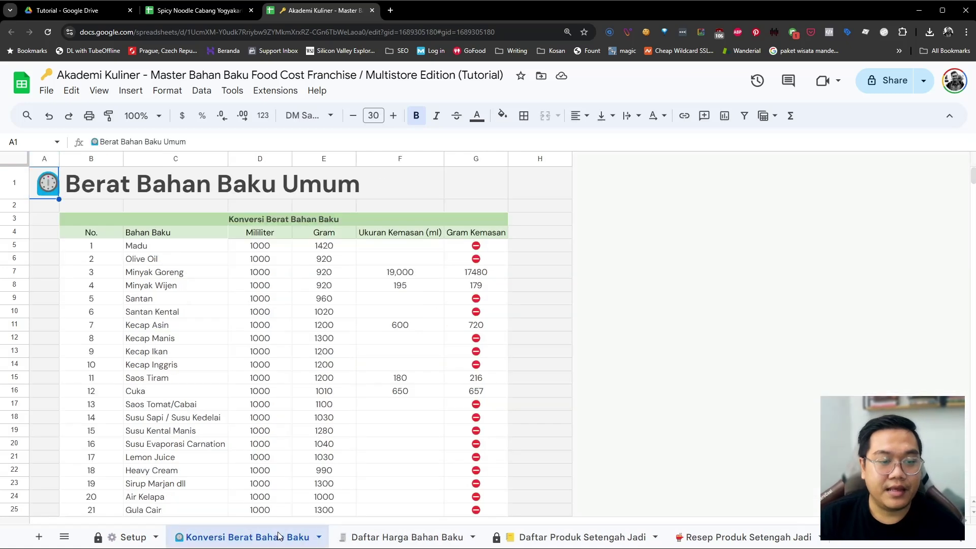
{"action": "left_click", "coordinate": [375, 537]}
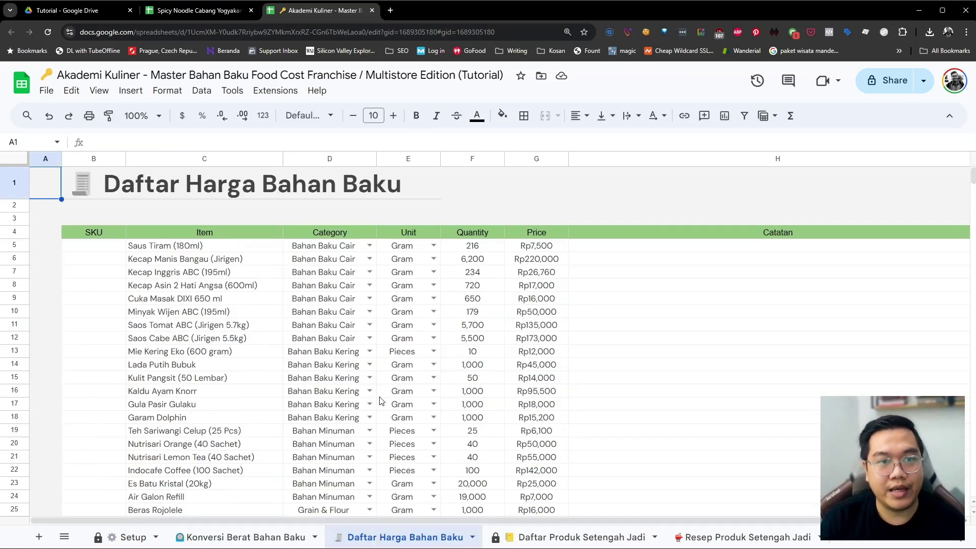
{"action": "scroll", "coordinate": [380, 400], "scroll_direction": "down", "scroll_amount": 5}
{"action": "scroll", "coordinate": [380, 401], "scroll_direction": "up", "scroll_amount": 5}
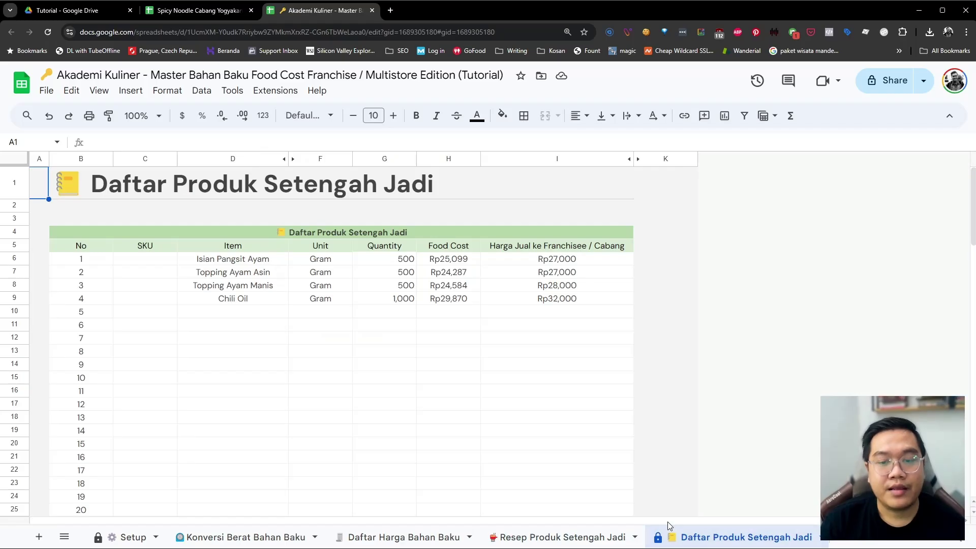
{"action": "scroll", "coordinate": [666, 533], "scroll_direction": "right", "scroll_amount": 5}
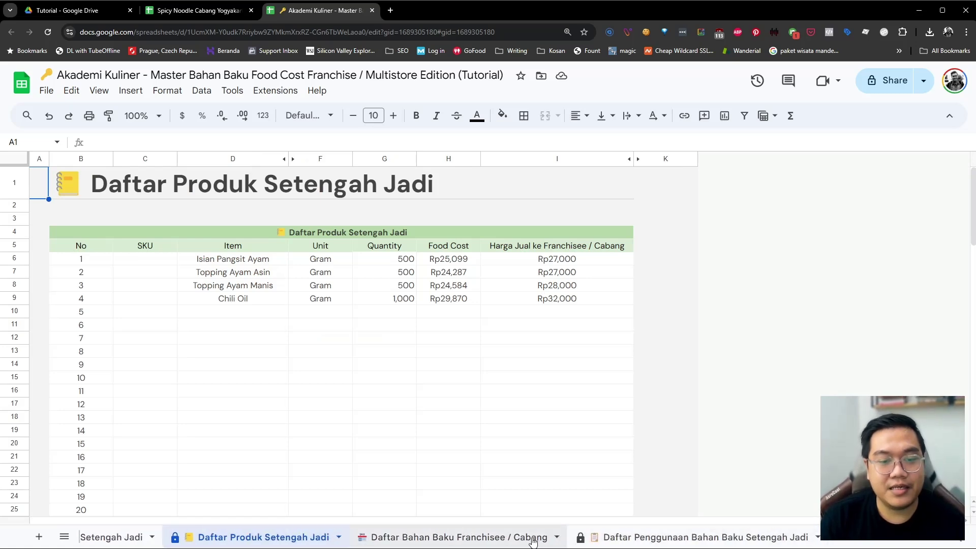
{"action": "left_click", "coordinate": [532, 539]}
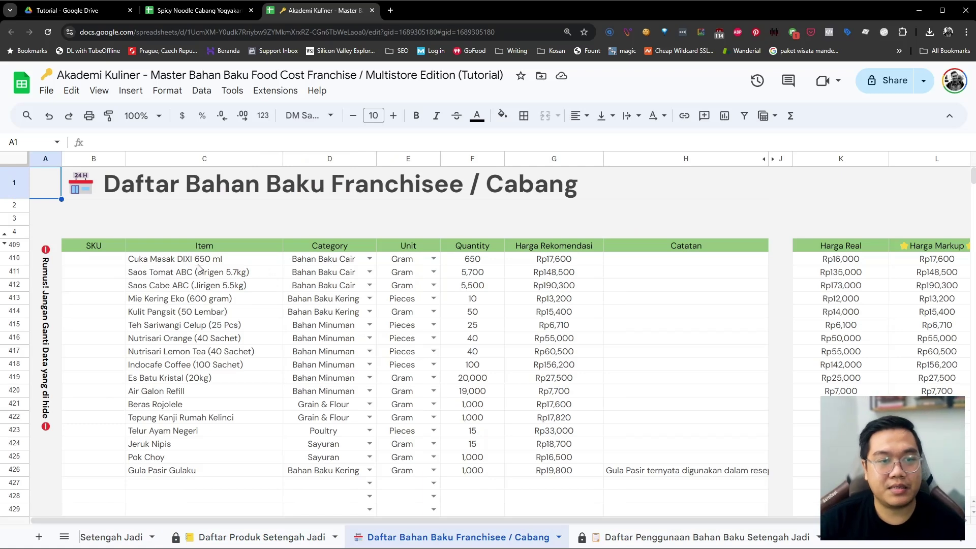
Clear the old item, category, unit and quantity entries in rows 410–426, keeping the Gula Pasir note
{"action": "mouse_move", "coordinate": [198, 264]}
{"action": "left_mouse_down"}
{"action": "mouse_move", "coordinate": [219, 325]}
{"action": "mouse_move", "coordinate": [473, 470]}
{"action": "mouse_move", "coordinate": [552, 474]}
{"action": "left_mouse_up"}
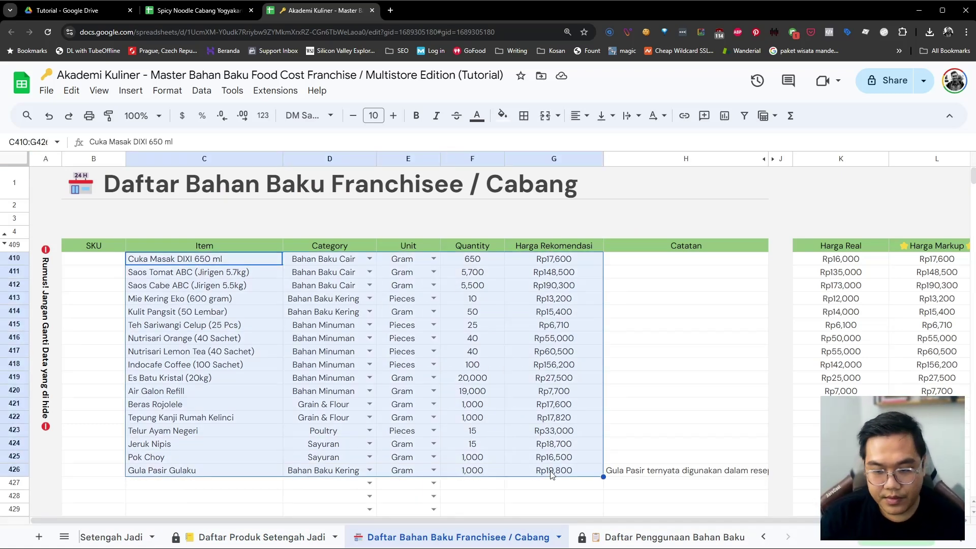
{"action": "key", "text": "Delete"}
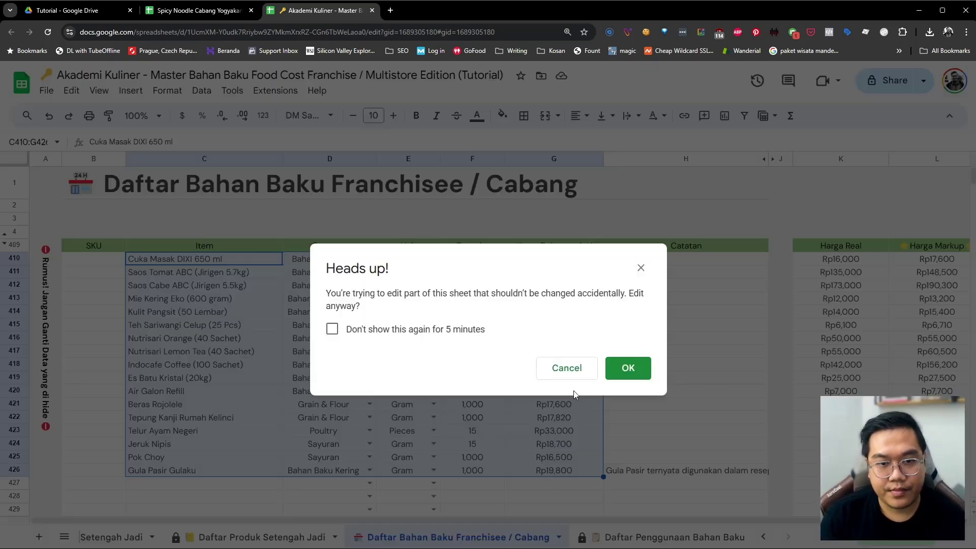
{"action": "left_click", "coordinate": [568, 369]}
{"action": "left_click", "coordinate": [472, 365]}
{"action": "left_click_drag", "start_coordinate": [181, 259], "coordinate": [489, 472]}
{"action": "key", "text": "Delete"}
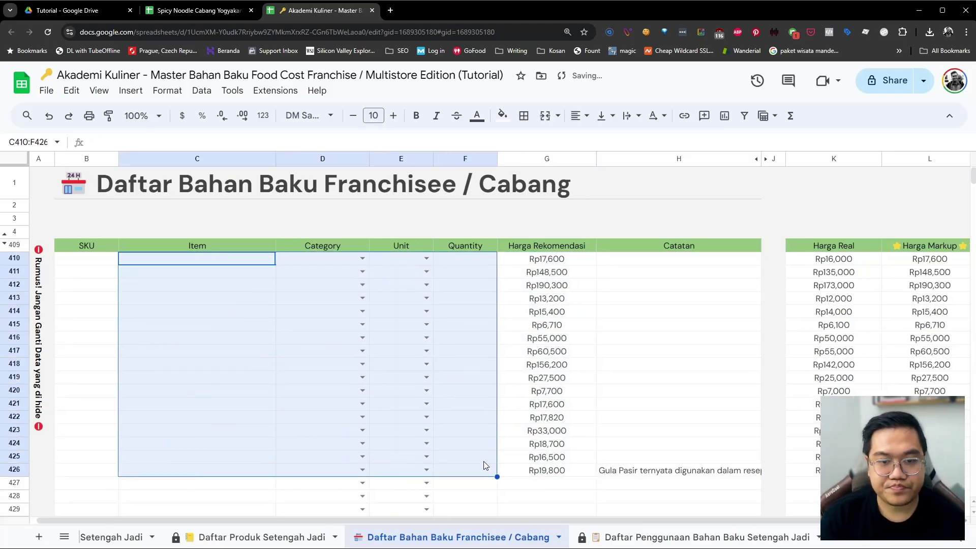
{"action": "scroll", "coordinate": [508, 467], "scroll_direction": "right", "scroll_amount": 1}
{"action": "left_click", "coordinate": [601, 473]}
{"action": "key", "text": "Delete"}
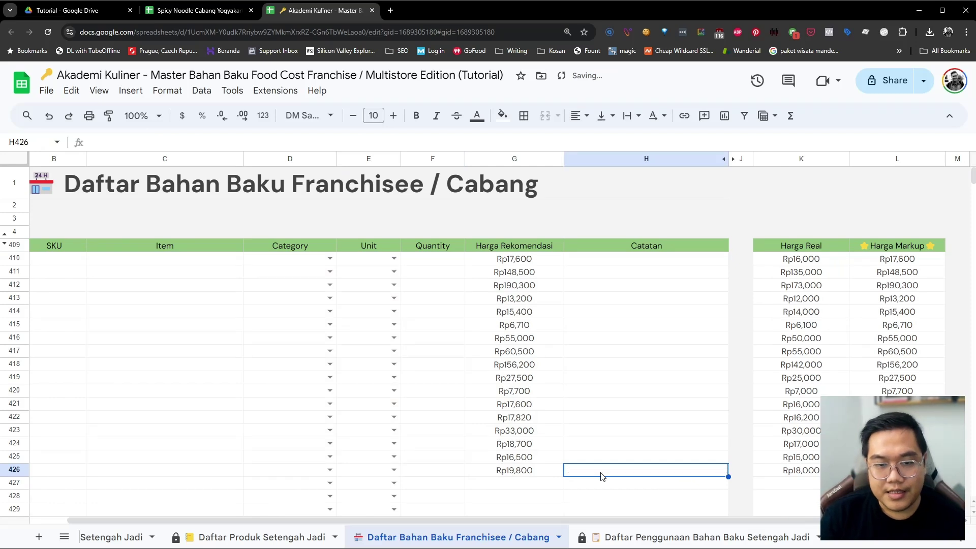
{"action": "key", "text": "ctrl+z"}
{"action": "key", "text": "ctrl+z"}
{"action": "key", "text": "ctrl+z"}
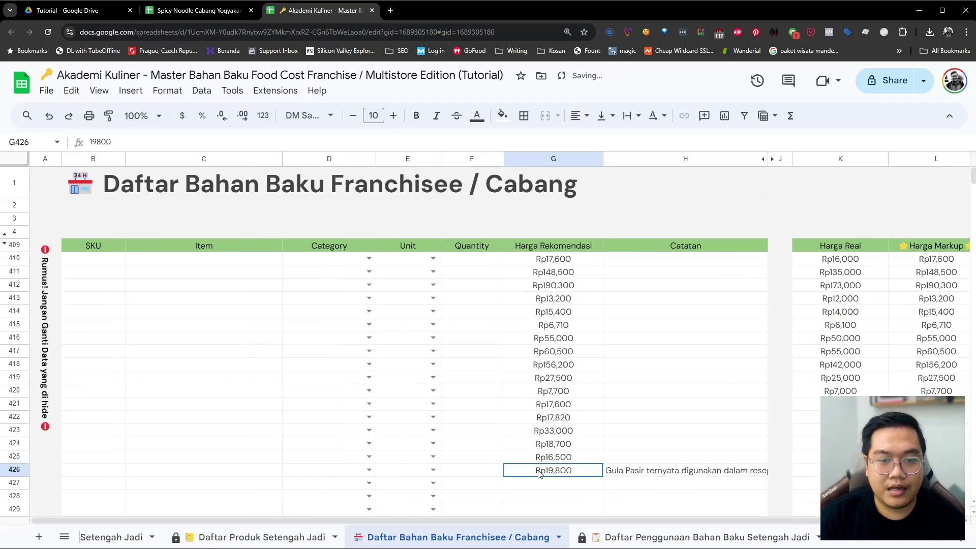
Clear the old Harga Real prices in K410:K426
{"action": "left_click_drag", "start_coordinate": [808, 470], "coordinate": [864, 261]}
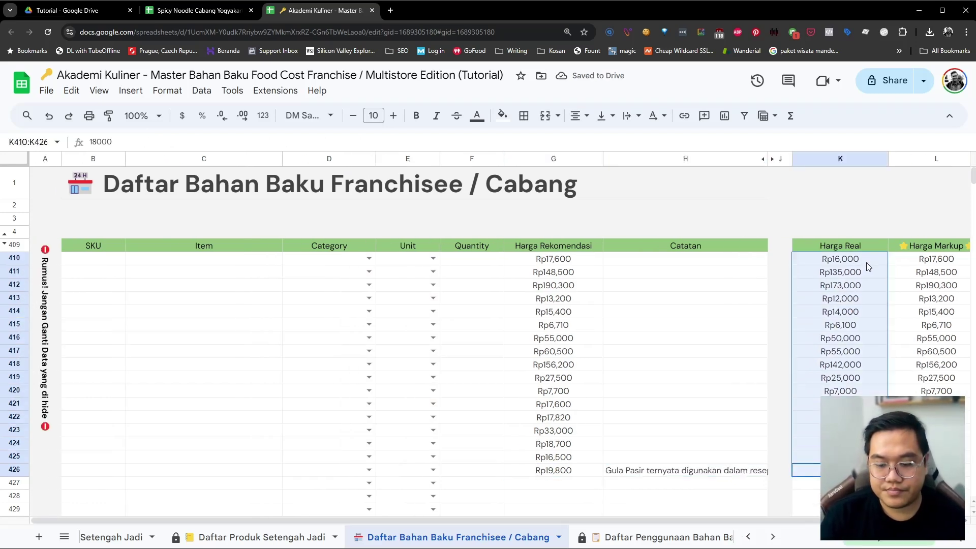
{"action": "key", "text": "Delete"}
{"action": "left_click", "coordinate": [488, 340]}
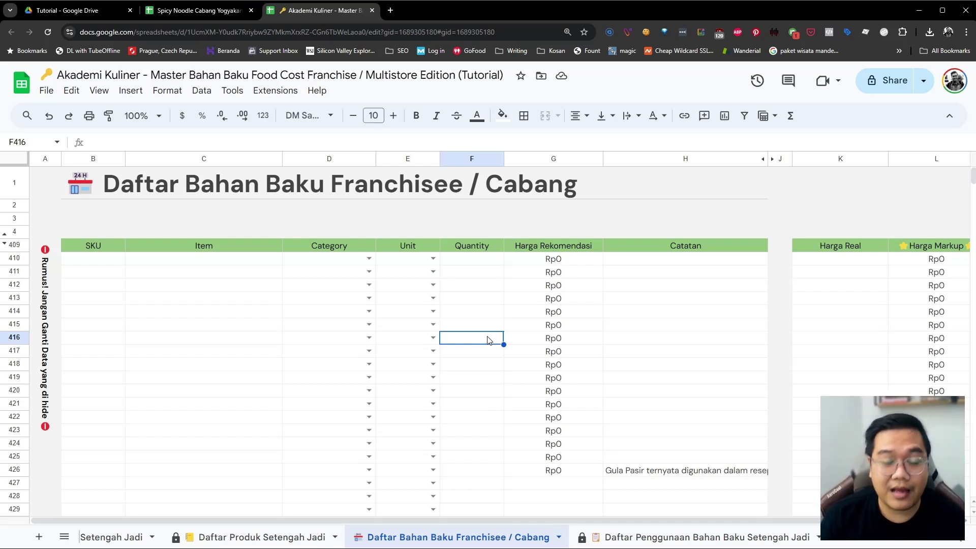
Browse the Daftar Produk Setengah Jadi, Resep, price-list and Franchisee / Cabang sheets
{"action": "left_click", "coordinate": [208, 534]}
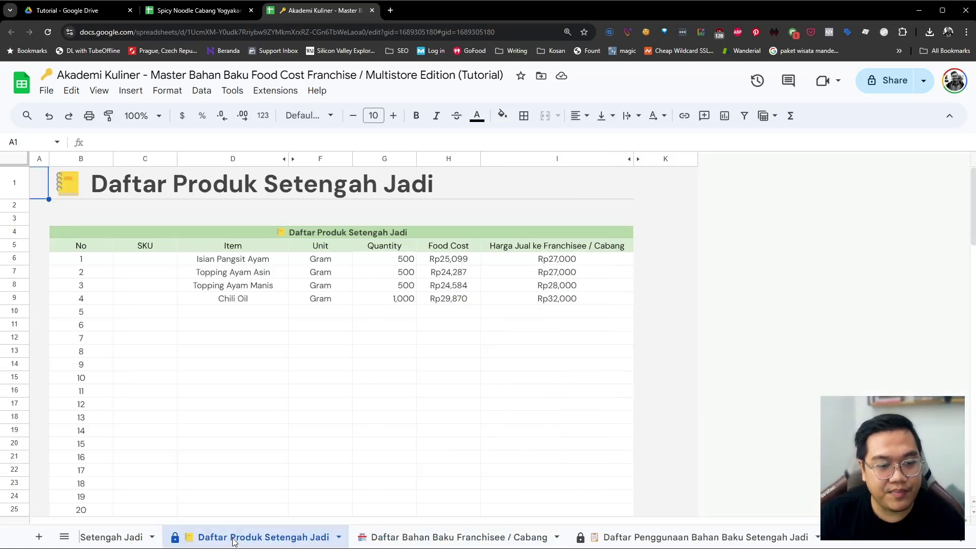
{"action": "left_click", "coordinate": [120, 544]}
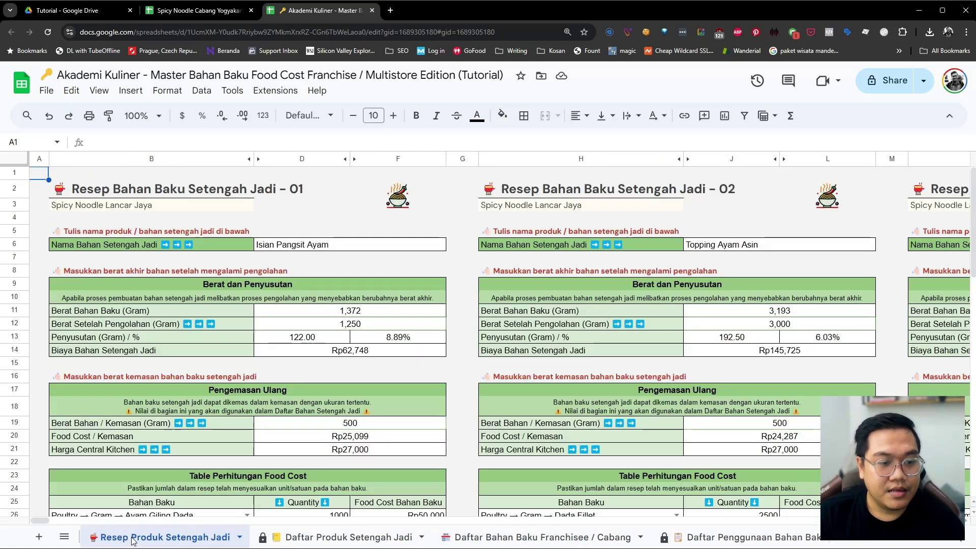
{"action": "left_click", "coordinate": [243, 538]}
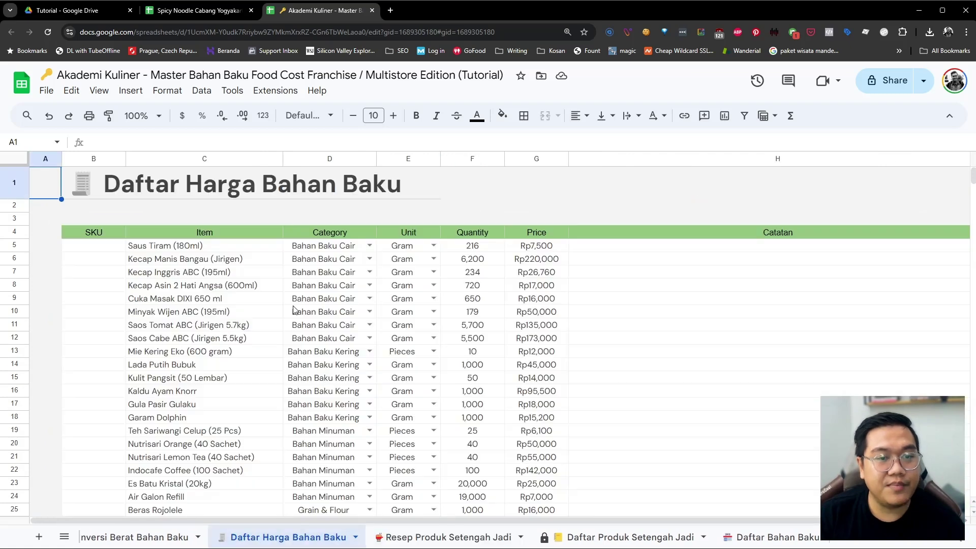
{"action": "left_click", "coordinate": [670, 537]}
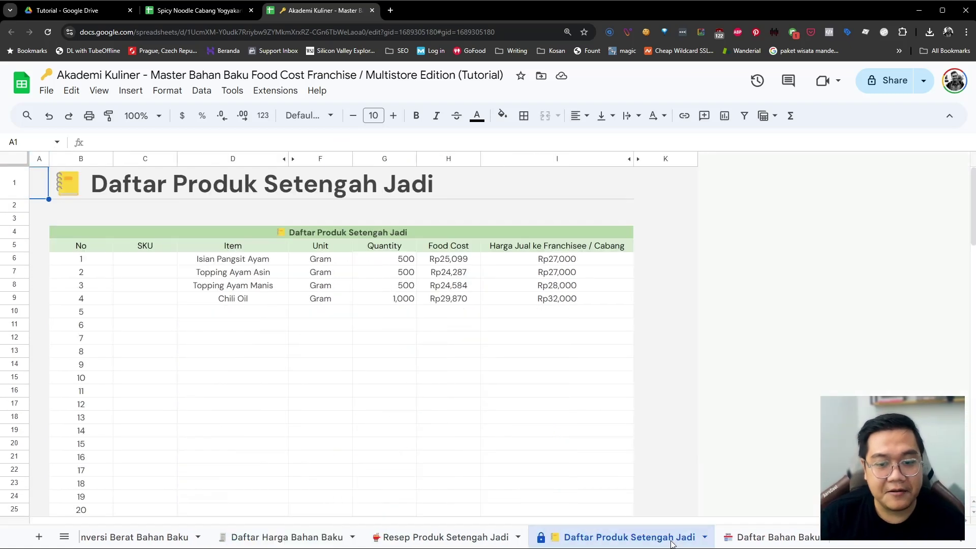
{"action": "left_click", "coordinate": [737, 537]}
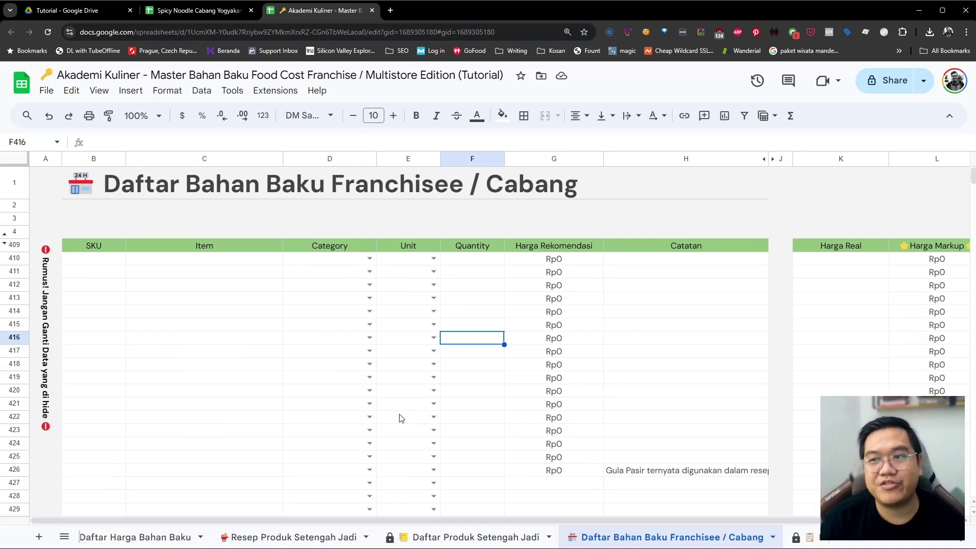
{"action": "left_click", "coordinate": [719, 542]}
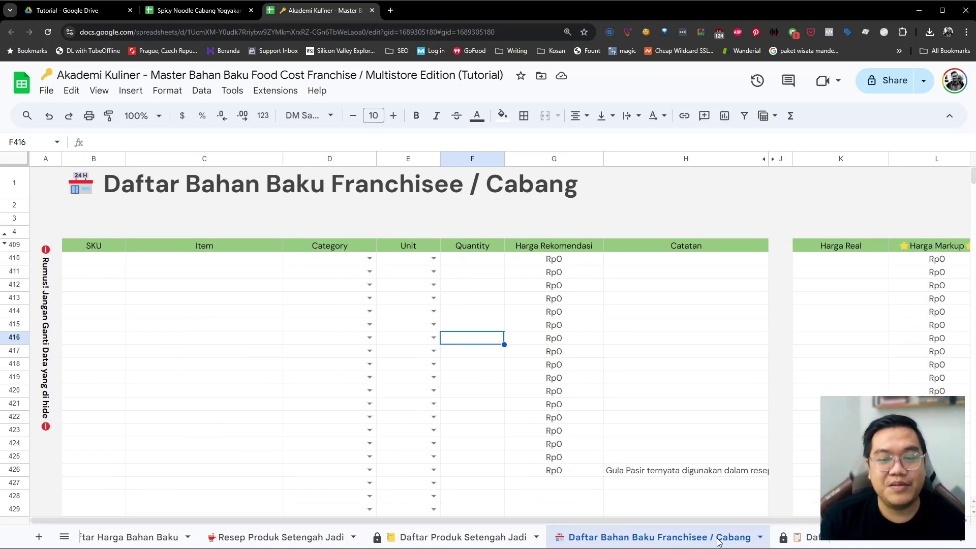
{"action": "scroll", "coordinate": [718, 542], "scroll_direction": "down", "scroll_amount": 4}
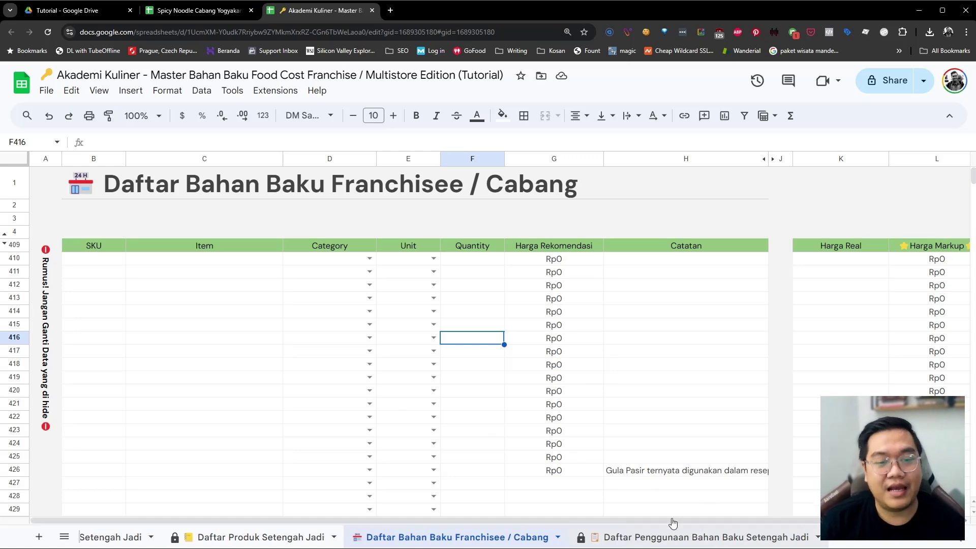
{"action": "left_click", "coordinate": [232, 316]}
Open Daftar Penggunaan Bahan Baku Setengah Jadi and inspect the used raw-materials table's FILTER formula
{"action": "left_click", "coordinate": [629, 537]}
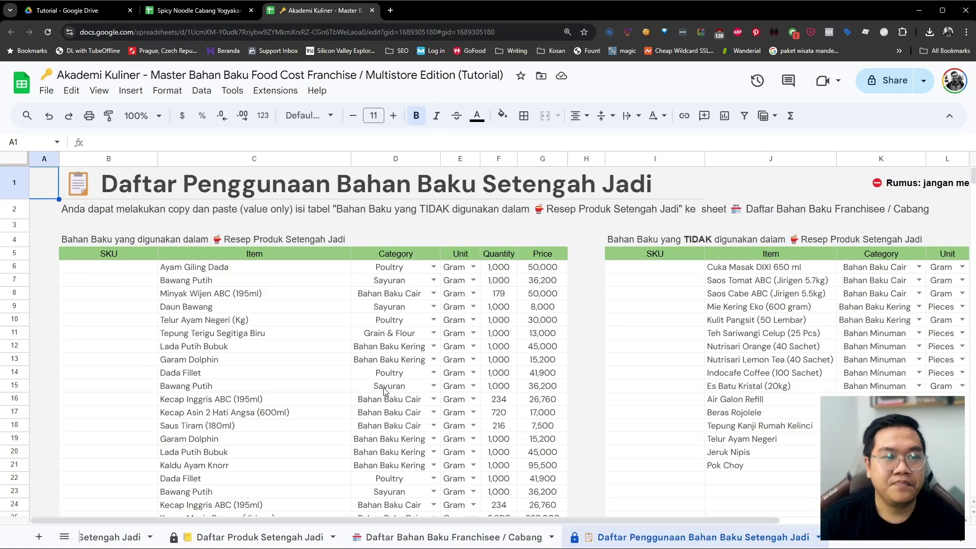
{"action": "left_click", "coordinate": [348, 377]}
{"action": "mouse_move", "coordinate": [99, 240]}
{"action": "left_mouse_down"}
{"action": "mouse_move", "coordinate": [304, 313]}
{"action": "mouse_move", "coordinate": [558, 454]}
{"action": "left_mouse_up"}
{"action": "scroll", "coordinate": [513, 435], "scroll_direction": "down", "scroll_amount": 1}
{"action": "left_click", "coordinate": [296, 390]}
{"action": "left_click", "coordinate": [213, 190]}
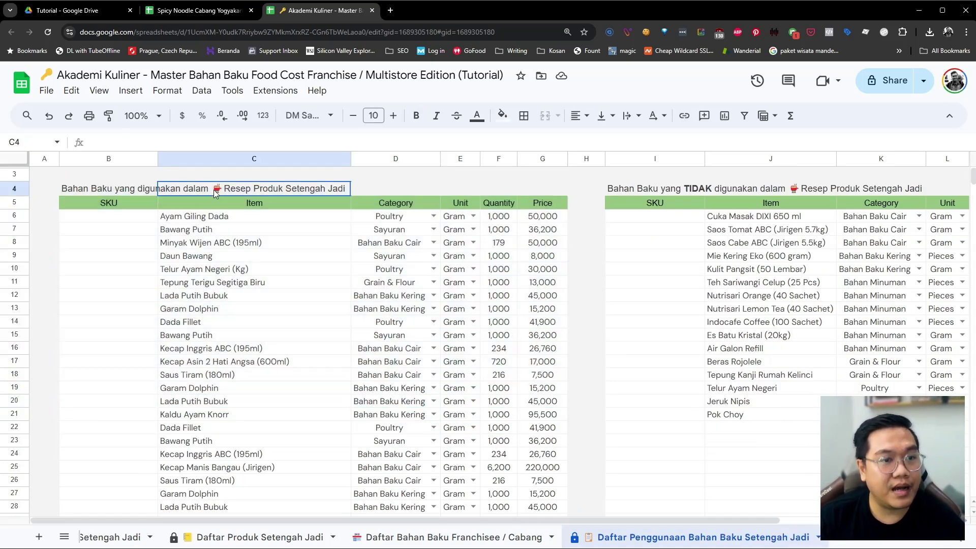
{"action": "scroll", "coordinate": [239, 189], "scroll_direction": "up", "scroll_amount": 1}
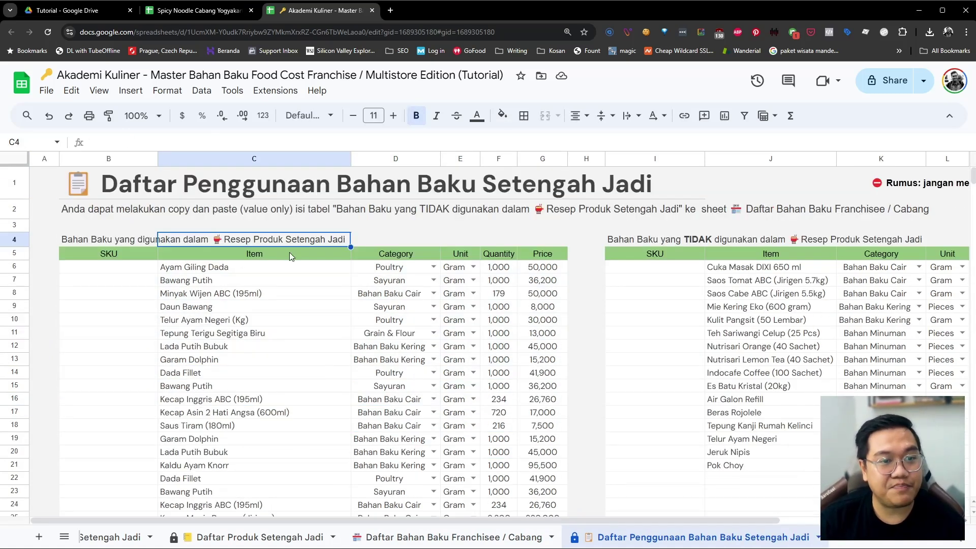
{"action": "left_click", "coordinate": [288, 270]}
{"action": "scroll", "coordinate": [287, 356], "scroll_direction": "down", "scroll_amount": 6}
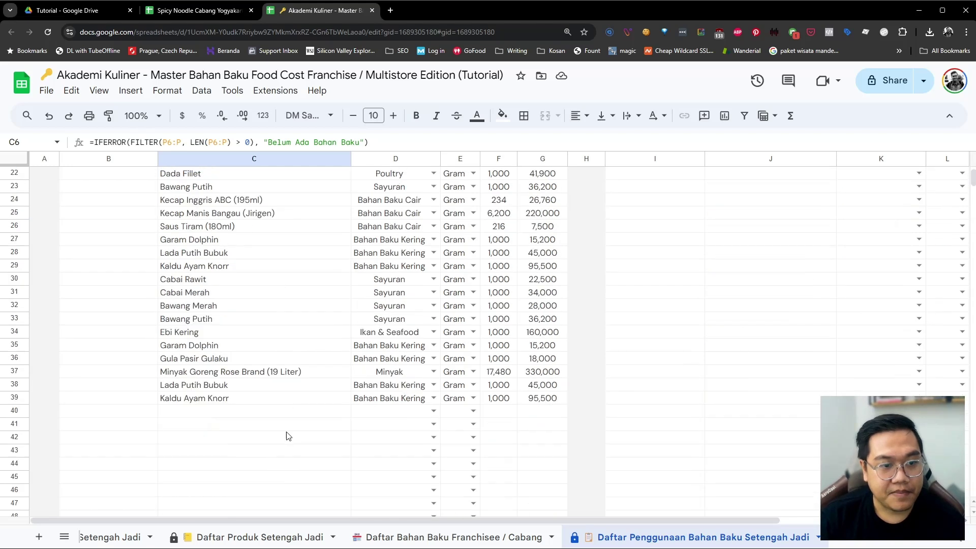
{"action": "left_click_drag", "start_coordinate": [214, 390], "coordinate": [232, 221]}
{"action": "scroll", "coordinate": [231, 221], "scroll_direction": "up", "scroll_amount": 6}
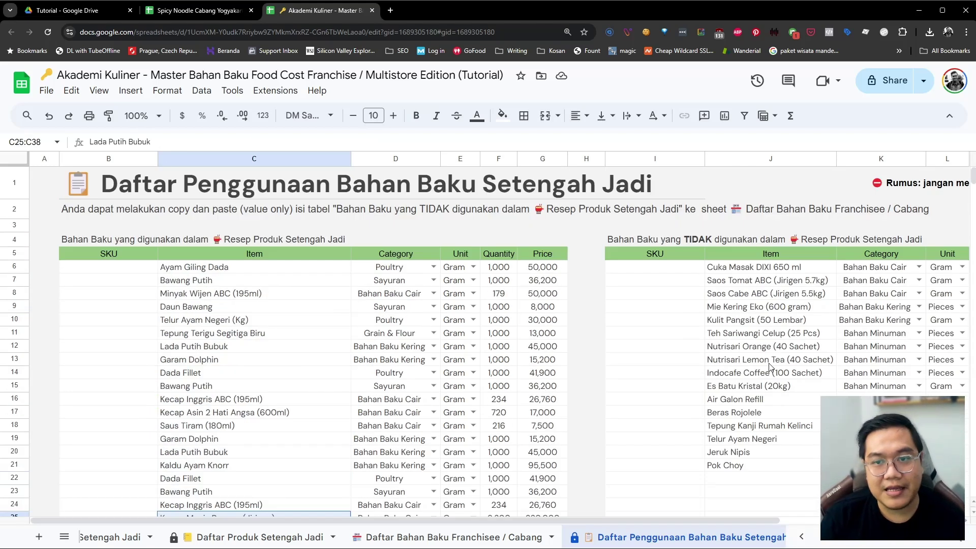
Select the 16 unused raw materials in J6:M21 with category, unit and quantity
{"action": "scroll", "coordinate": [634, 298], "scroll_direction": "right", "scroll_amount": 3}
{"action": "scroll", "coordinate": [634, 297], "scroll_direction": "right", "scroll_amount": 1}
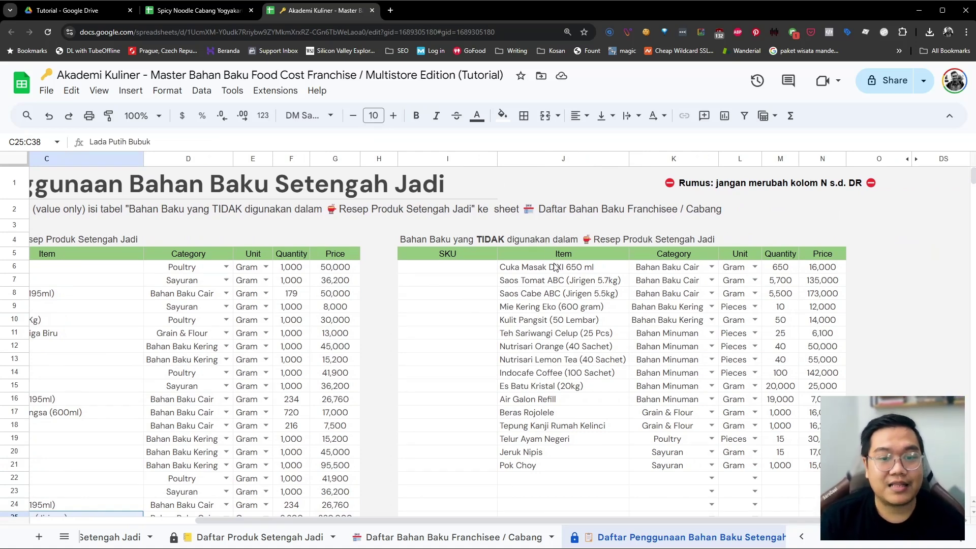
{"action": "left_click_drag", "start_coordinate": [556, 268], "coordinate": [629, 469]}
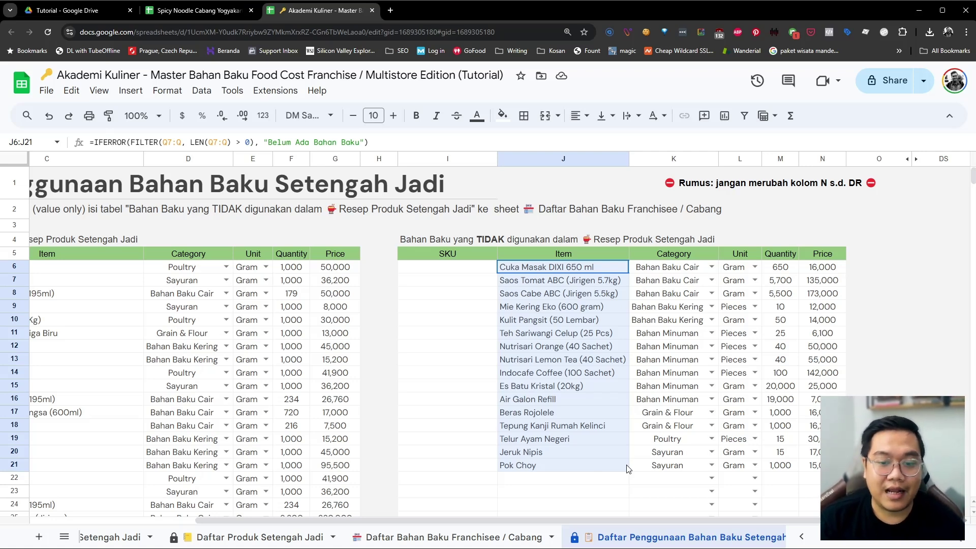
{"action": "left_click_drag", "start_coordinate": [628, 468], "coordinate": [767, 465]}
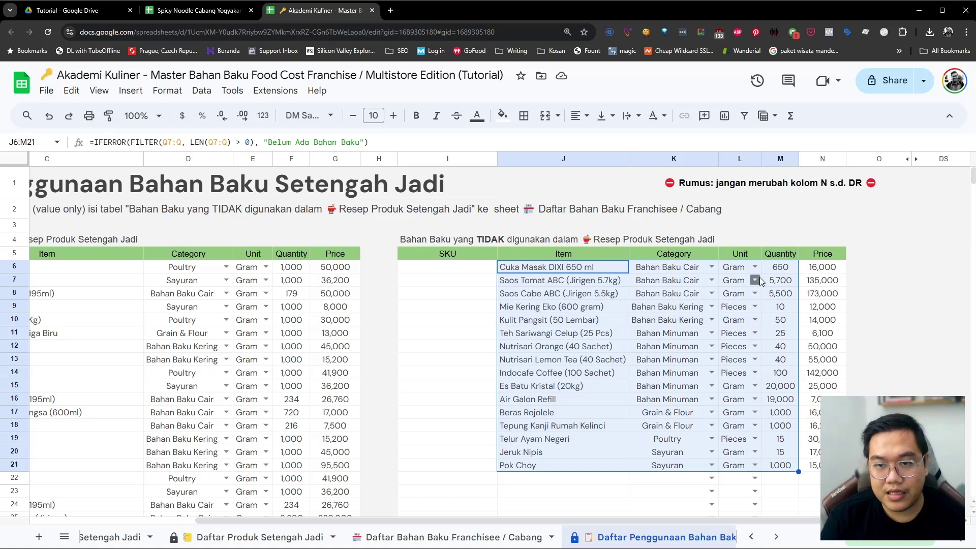
Copy the unused materials J6:M21 and paste them as values only at C410
{"action": "right_click", "coordinate": [547, 273]}
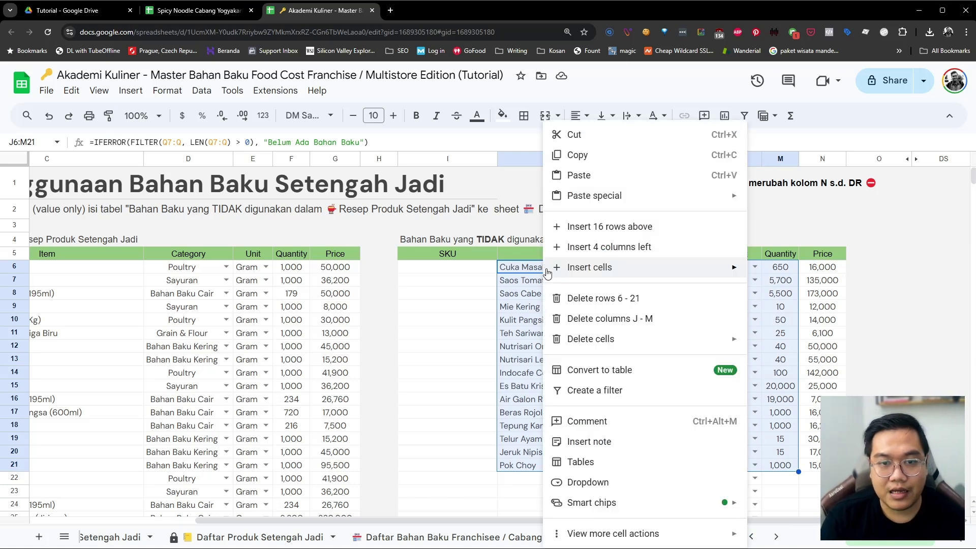
{"action": "left_click", "coordinate": [579, 156]}
{"action": "left_click", "coordinate": [466, 540]}
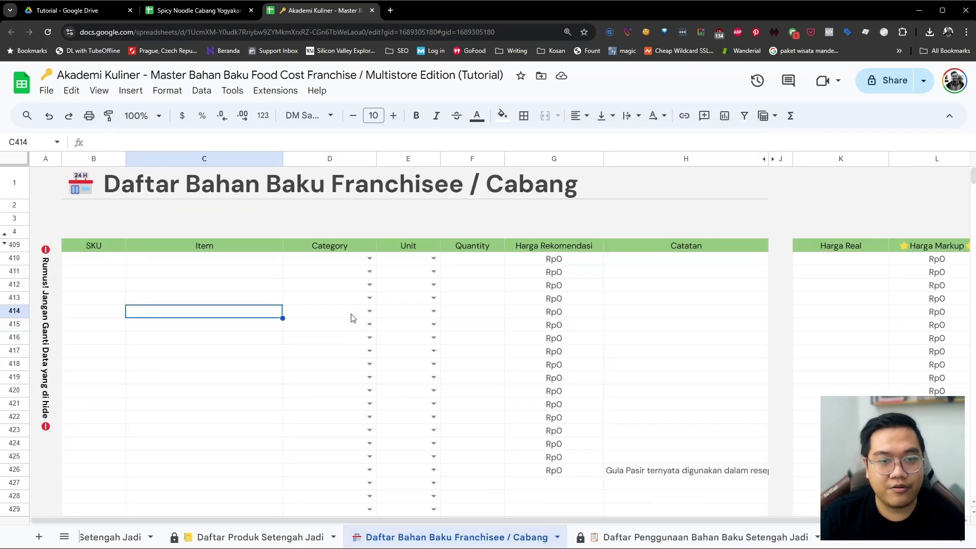
{"action": "right_click", "coordinate": [182, 260]}
{"action": "mouse_move", "coordinate": [245, 188]}
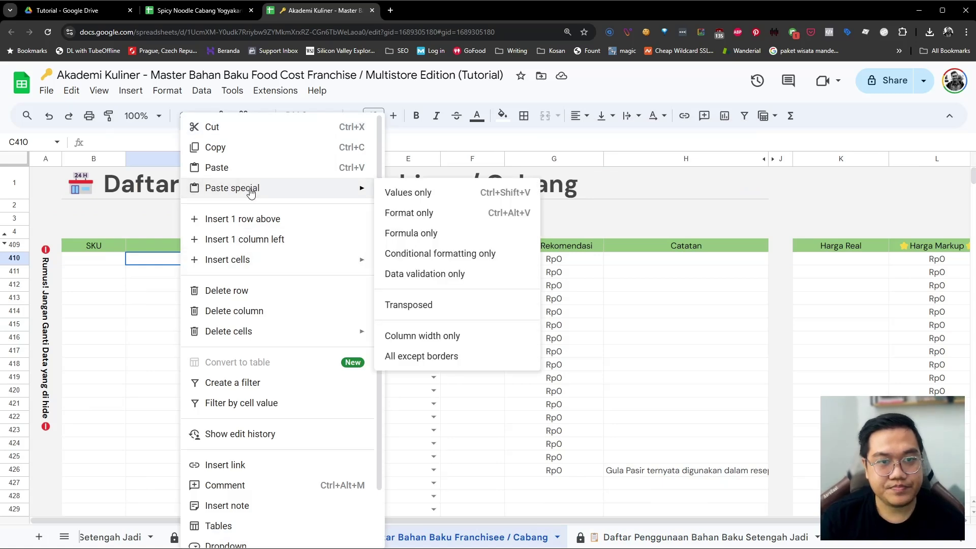
{"action": "left_click", "coordinate": [459, 197]}
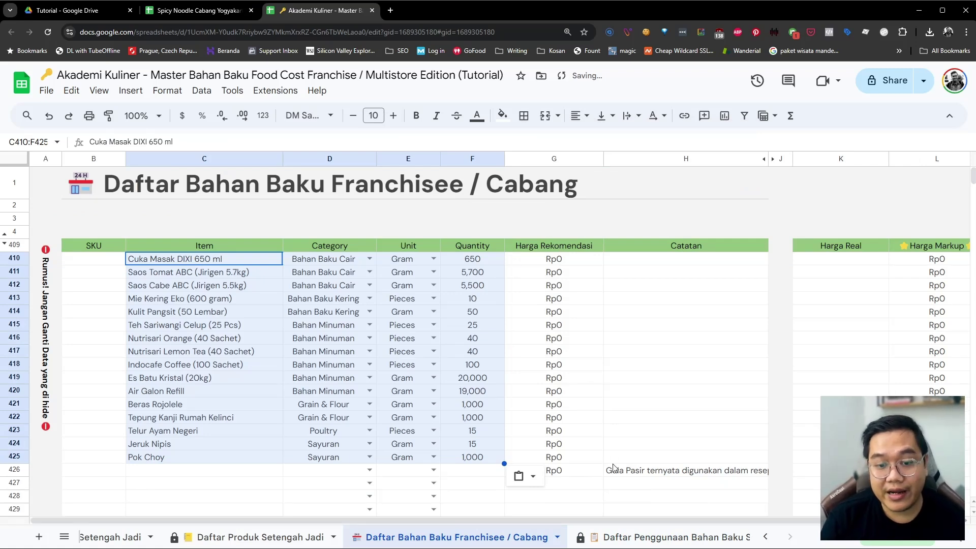
Copy the prices N6:N21 and paste them as values into Harga Real at K410
{"action": "left_click", "coordinate": [661, 537]}
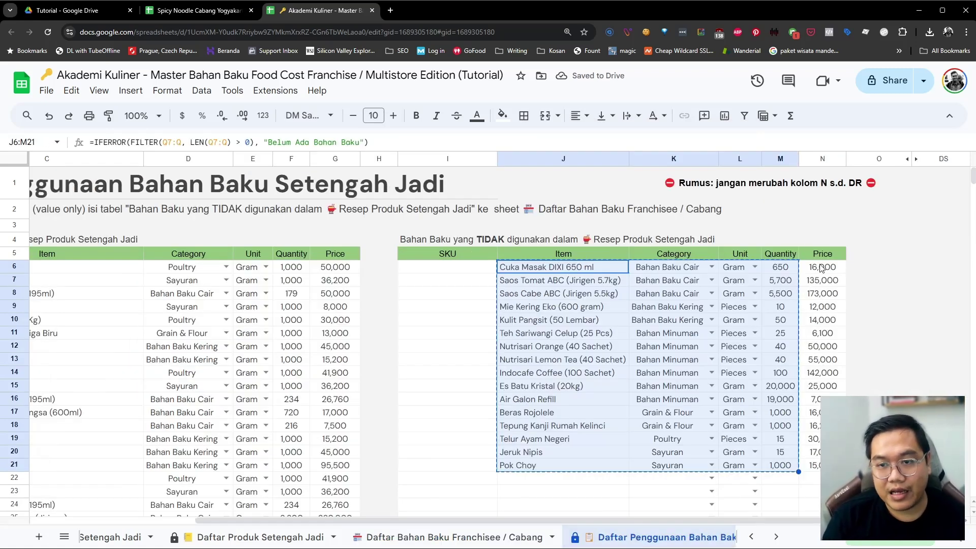
{"action": "left_click_drag", "start_coordinate": [822, 267], "coordinate": [815, 469]}
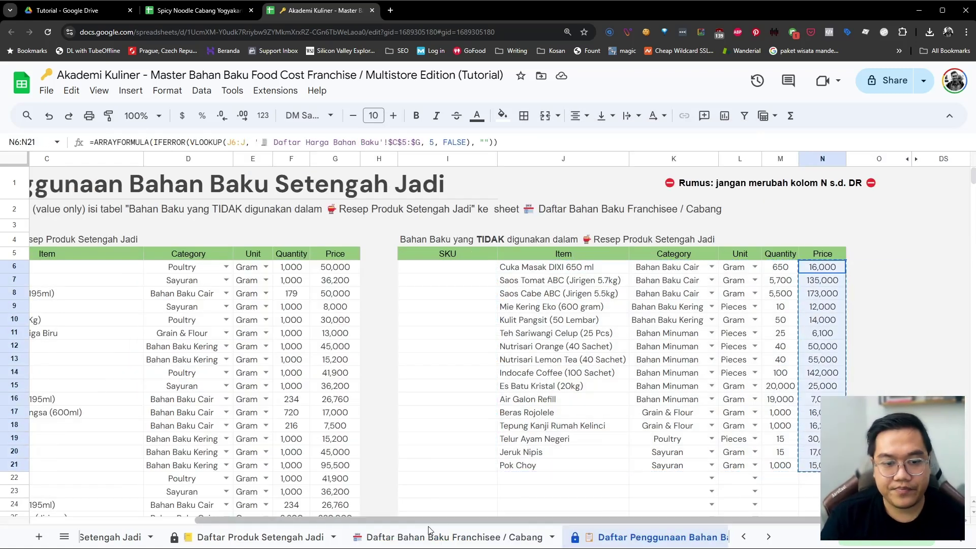
{"action": "left_click", "coordinate": [447, 537]}
{"action": "left_click", "coordinate": [803, 262]}
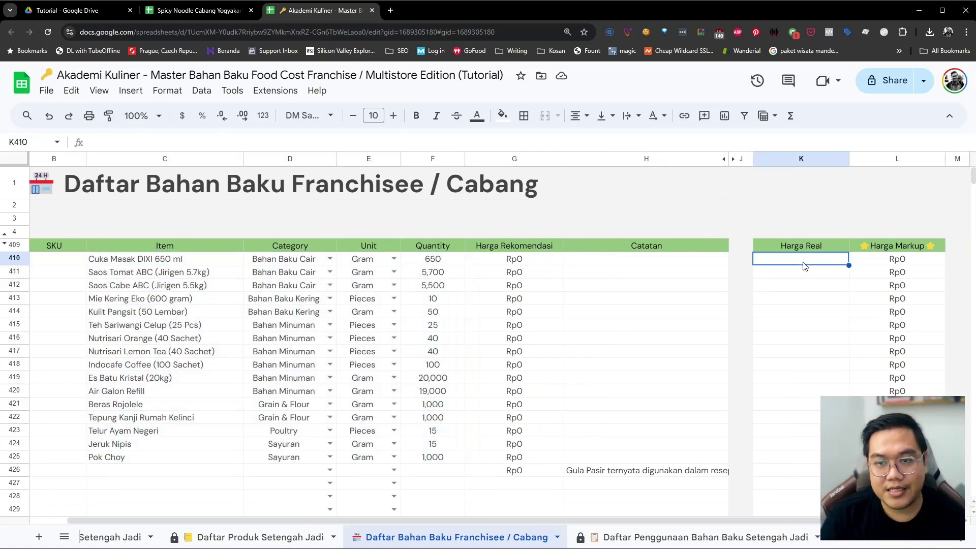
{"action": "right_click", "coordinate": [803, 262]}
{"action": "mouse_move", "coordinate": [853, 188]}
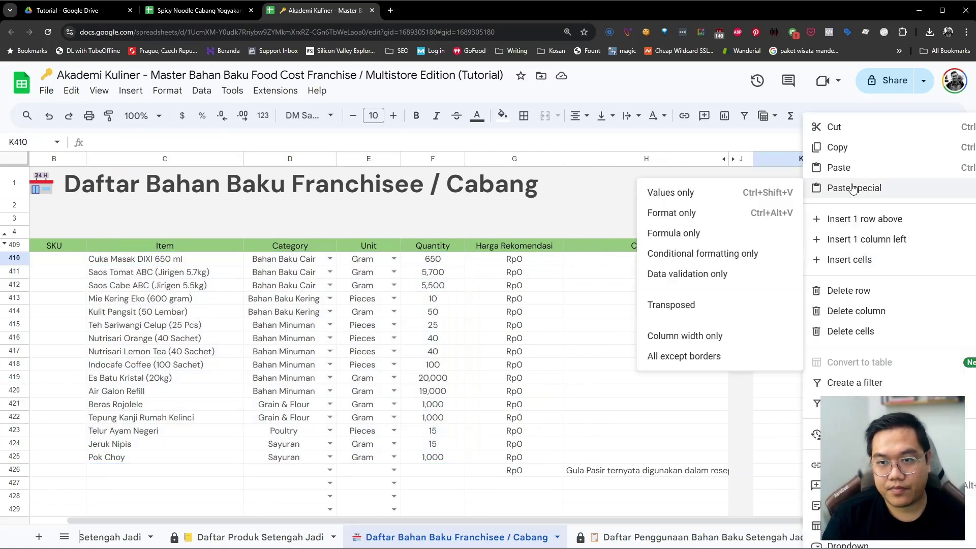
{"action": "left_click", "coordinate": [713, 192]}
Clear the Harga Markup formulas in L410:L426
{"action": "left_click", "coordinate": [748, 300]}
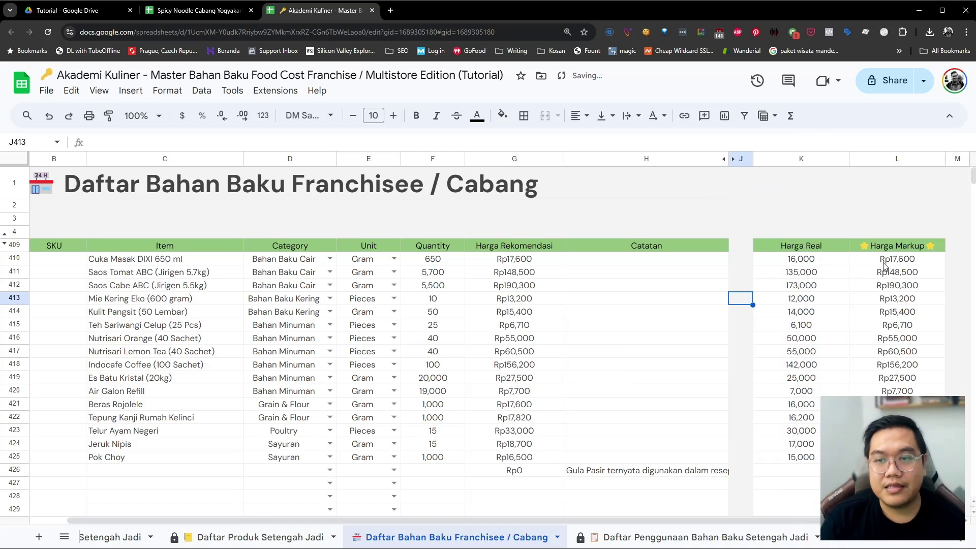
{"action": "left_click_drag", "start_coordinate": [884, 263], "coordinate": [897, 470]}
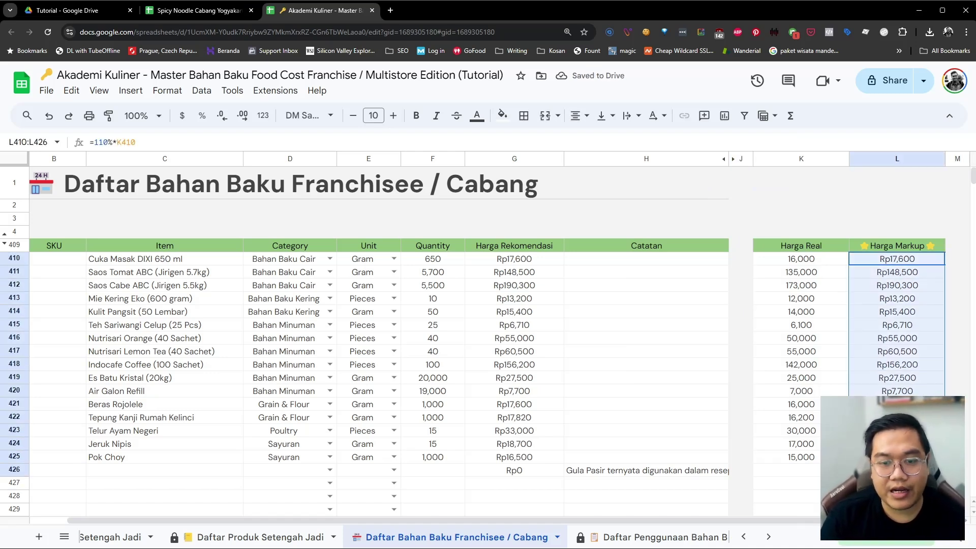
{"action": "key", "text": "Delete"}
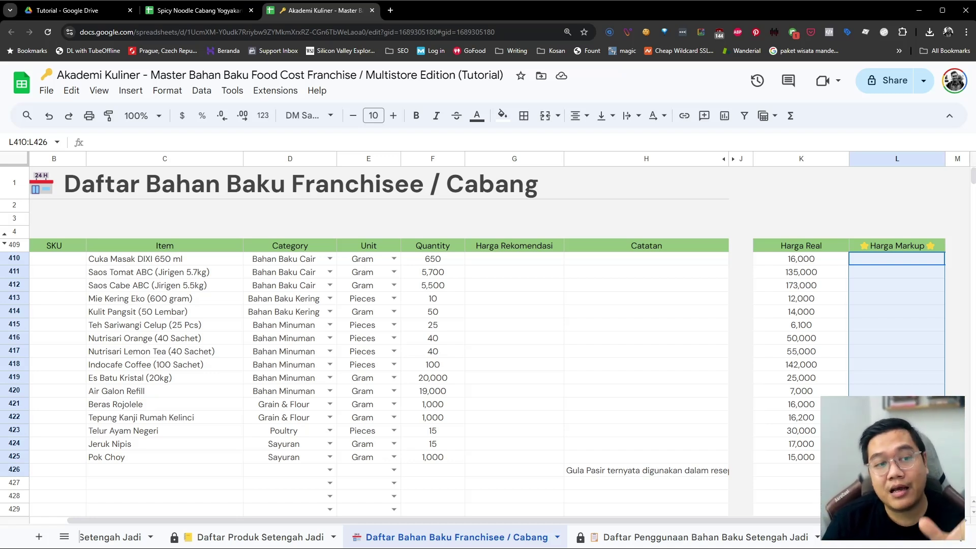
Enter 17000 as the Harga Markup for Cuka Masak DIXI in L410
{"action": "left_click", "coordinate": [172, 342]}
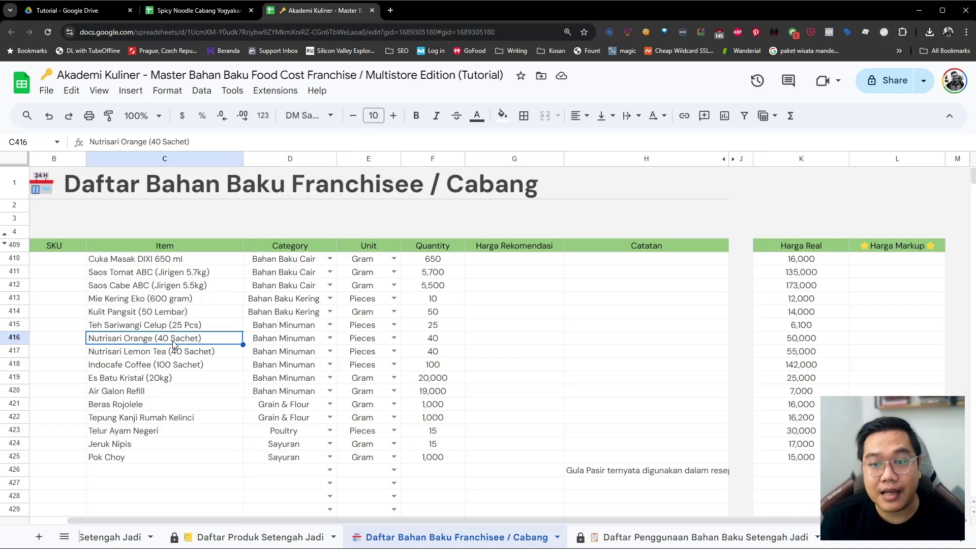
{"action": "left_click", "coordinate": [893, 264]}
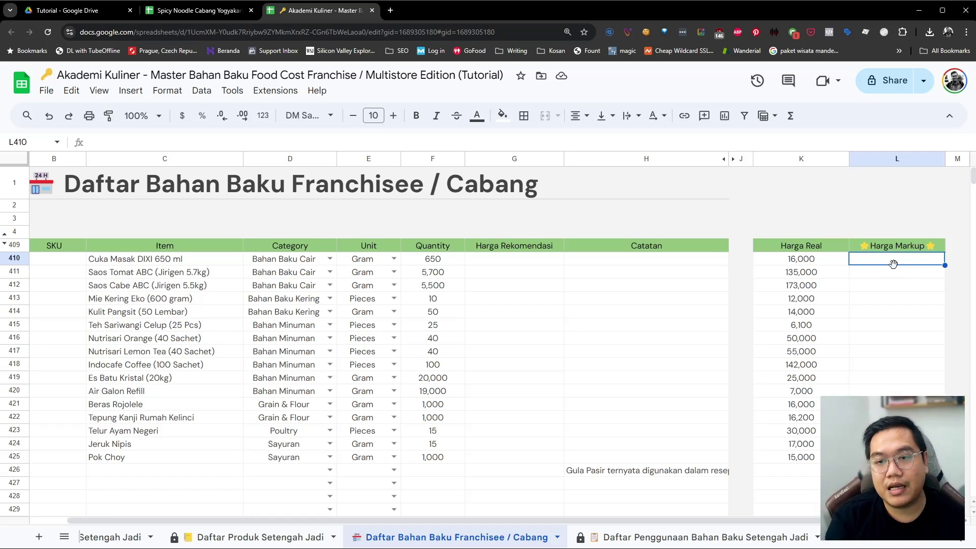
{"action": "type", "text": "17000"}
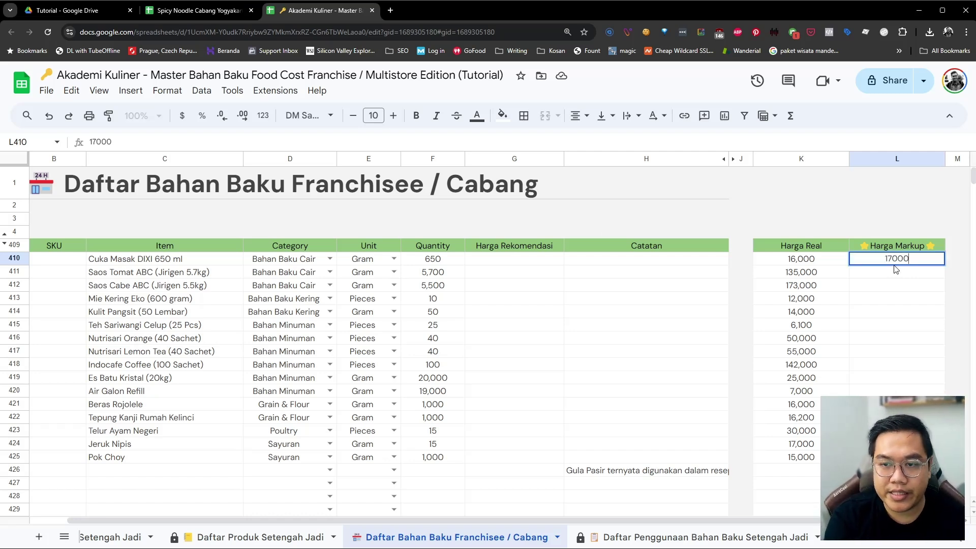
{"action": "key", "text": "Return"}
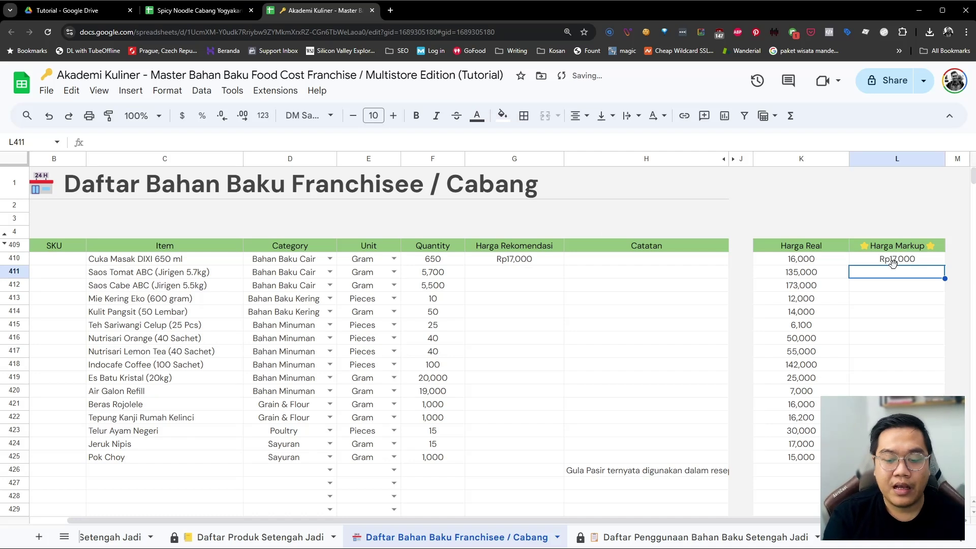
Enter =K411*110% in L411 and autofill it down the Harga Markup column
{"action": "type", "text": "="}
{"action": "key", "text": "Left"}
{"action": "type", "text": "*"}
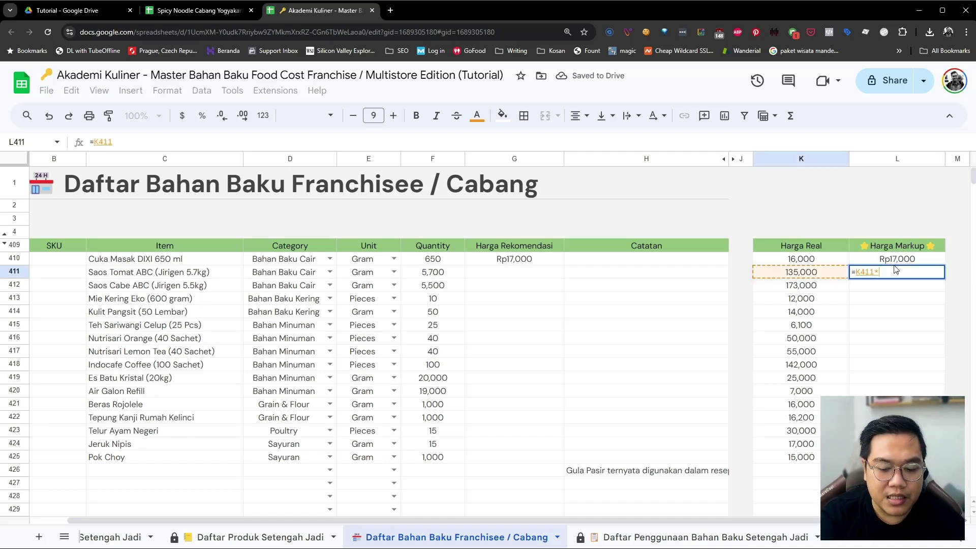
{"action": "type", "text": "110"}
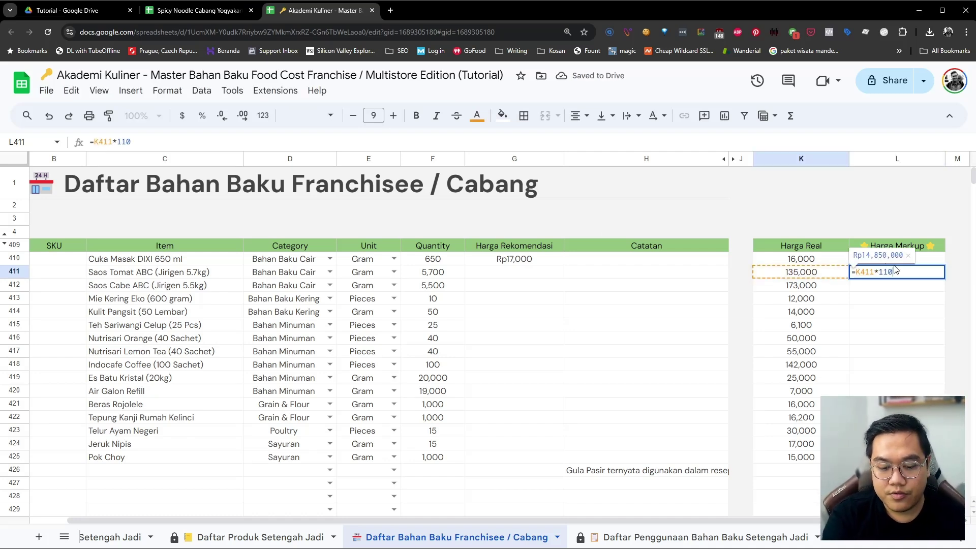
{"action": "type", "text": "%"}
{"action": "key", "text": "Return"}
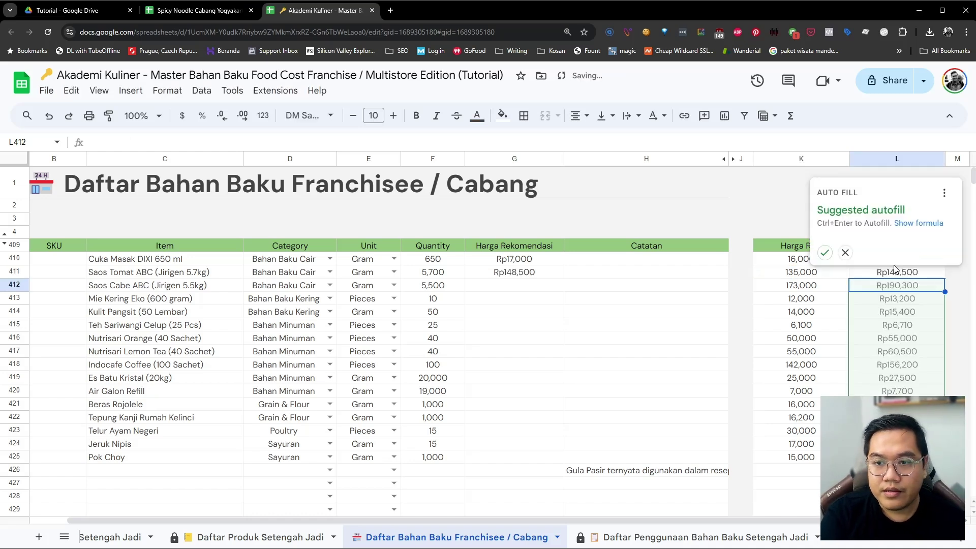
{"action": "left_click", "coordinate": [824, 253]}
{"action": "left_click", "coordinate": [535, 264]}
{"action": "left_click_drag", "start_coordinate": [535, 266], "coordinate": [536, 458]}
{"action": "scroll", "coordinate": [593, 396], "scroll_direction": "down", "scroll_amount": 2}
{"action": "left_click", "coordinate": [592, 396]}
{"action": "left_click", "coordinate": [627, 370]}
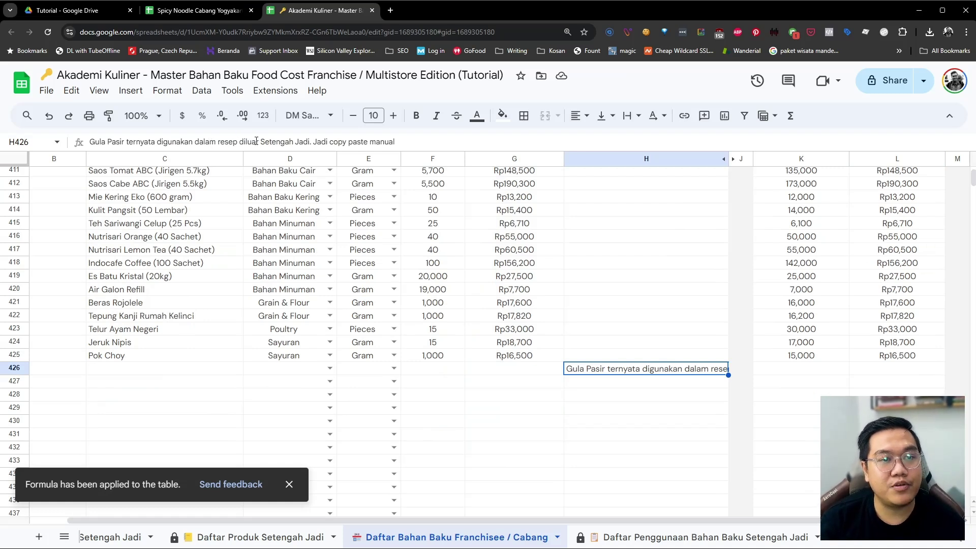
Reselect the note cell in row 426 to read its text
{"action": "left_click", "coordinate": [545, 373]}
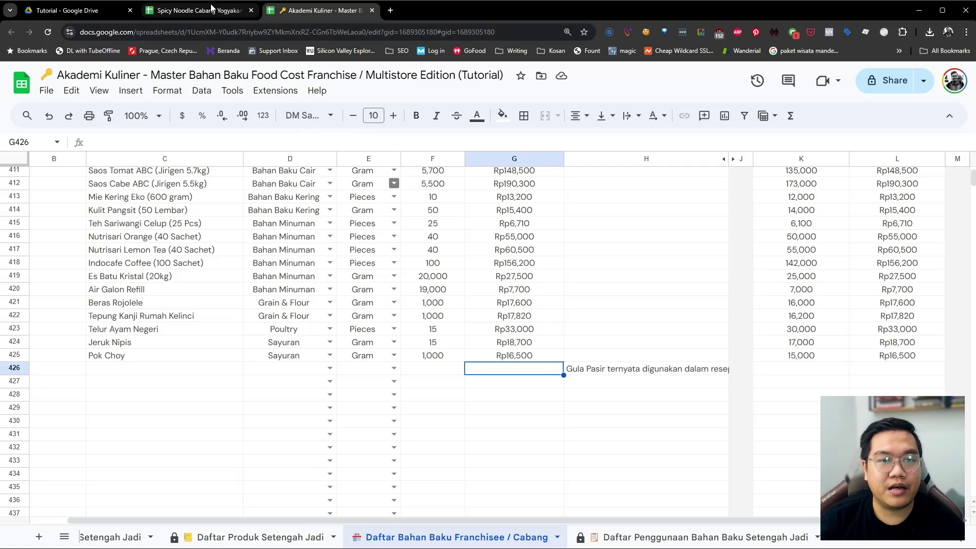
{"action": "left_click", "coordinate": [602, 371]}
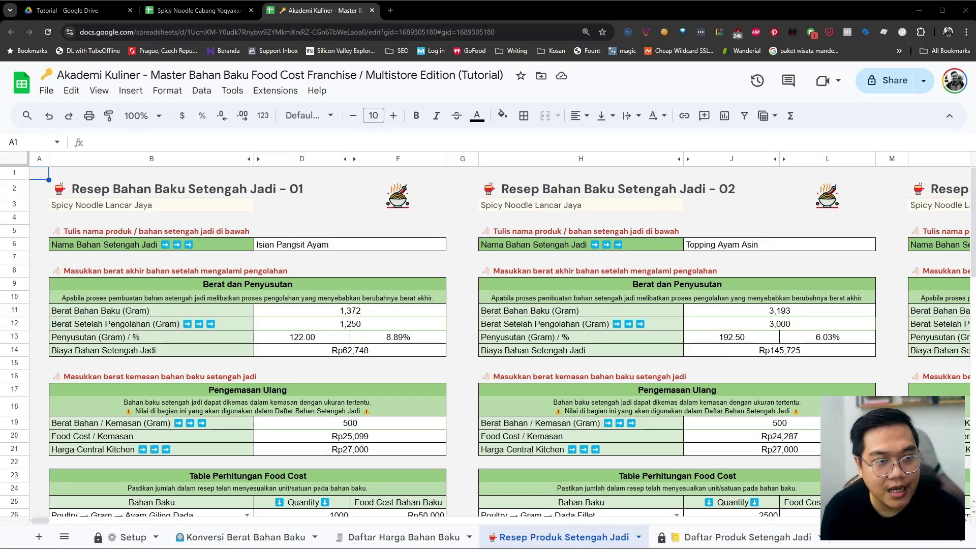
{"action": "left_click", "coordinate": [356, 422]}
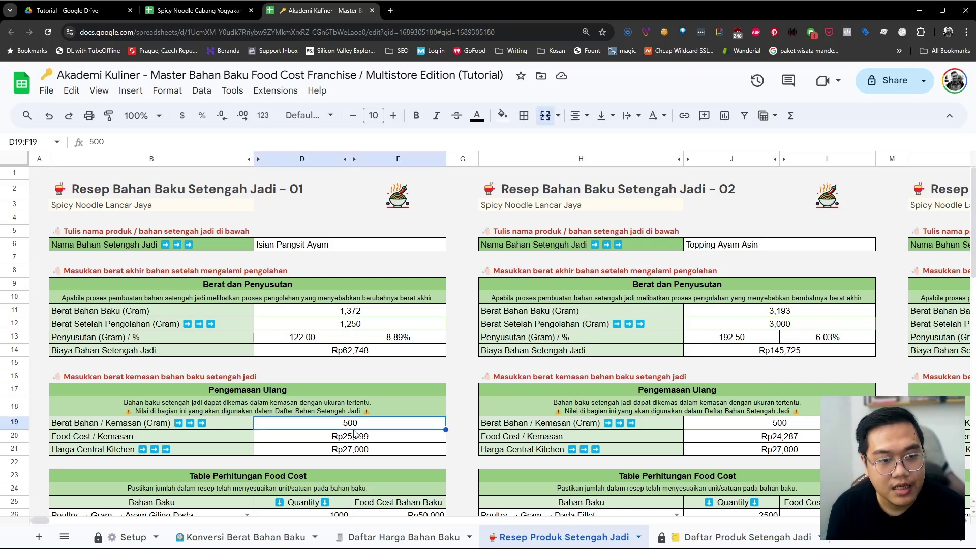
{"action": "scroll", "coordinate": [357, 422], "scroll_direction": "down", "scroll_amount": 1}
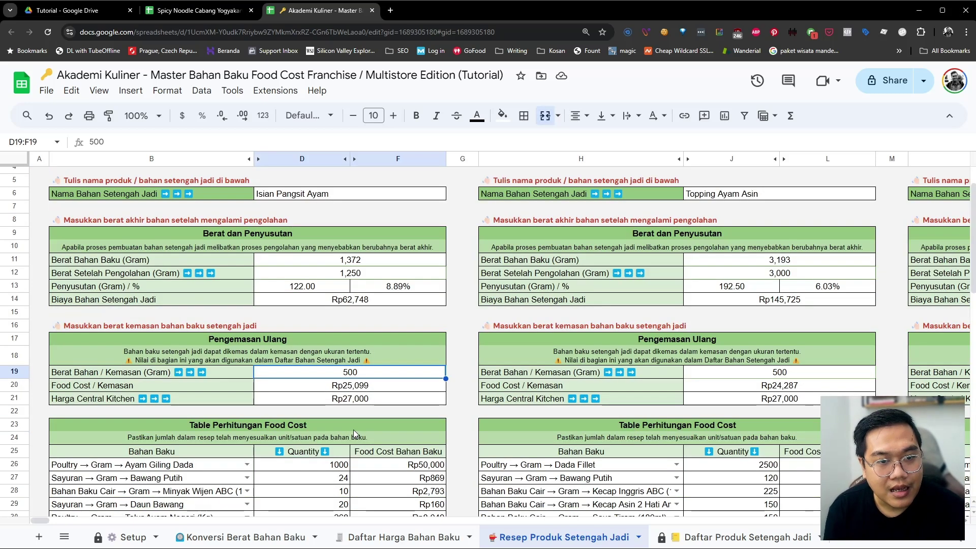
{"action": "left_click", "coordinate": [363, 391]}
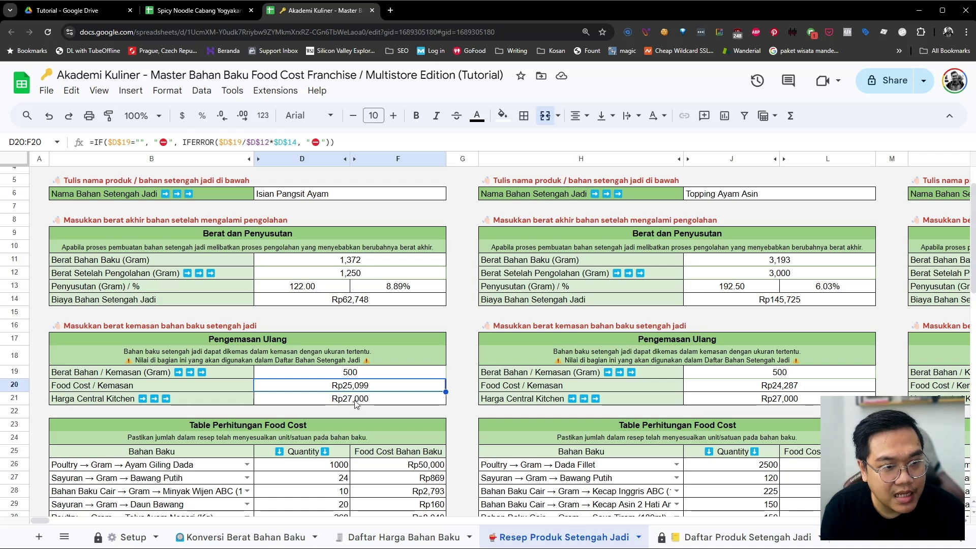
{"action": "left_click", "coordinate": [363, 401]}
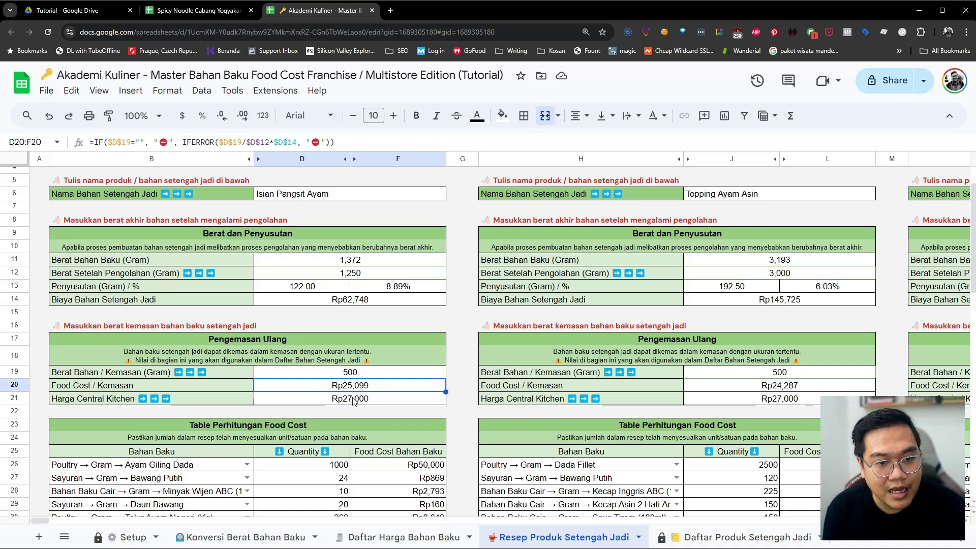
{"action": "left_click", "coordinate": [350, 404]}
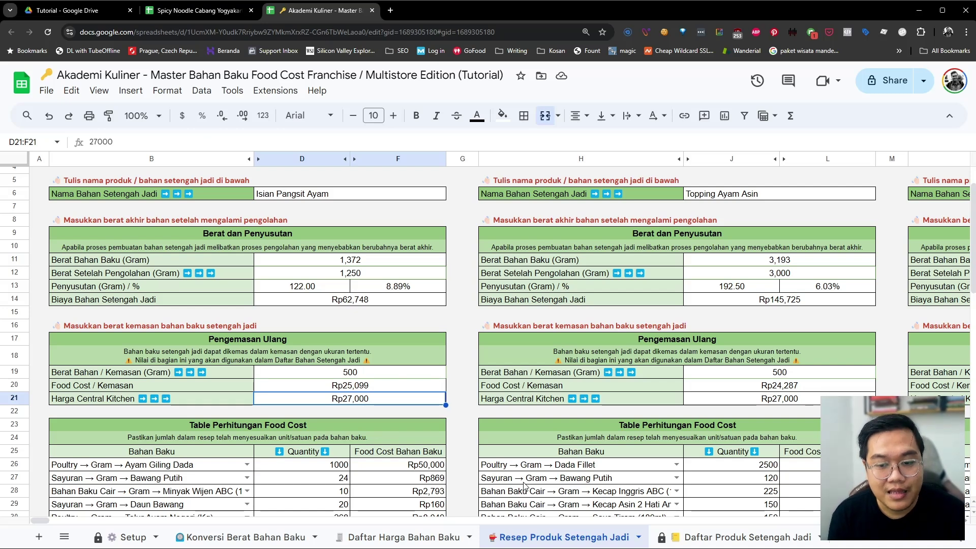
{"action": "scroll", "coordinate": [527, 536], "scroll_direction": "down", "scroll_amount": 1}
{"action": "scroll", "coordinate": [528, 536], "scroll_direction": "down", "scroll_amount": 3}
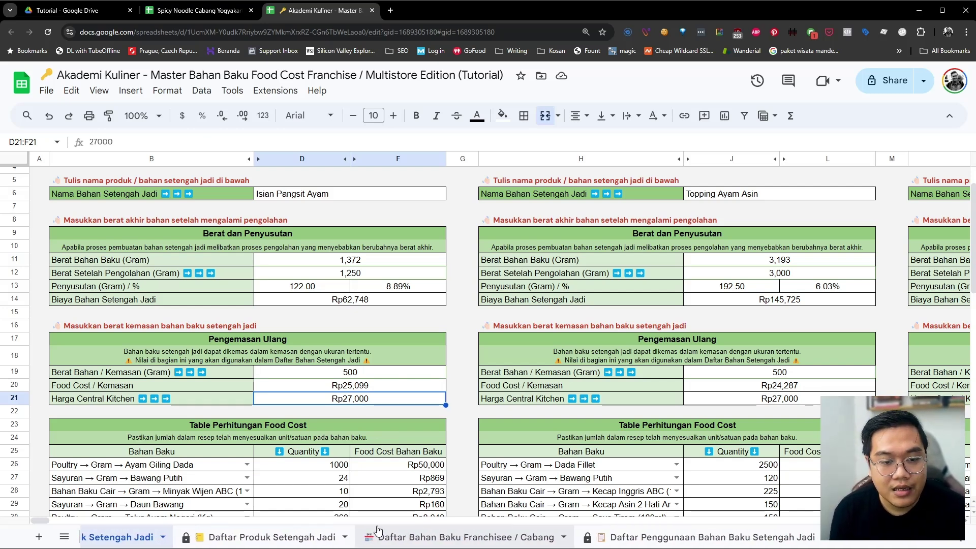
Compare the master's franchise selling prices I6:I9 with the branch's Food Cost values H6:H9
{"action": "left_click", "coordinate": [303, 540]}
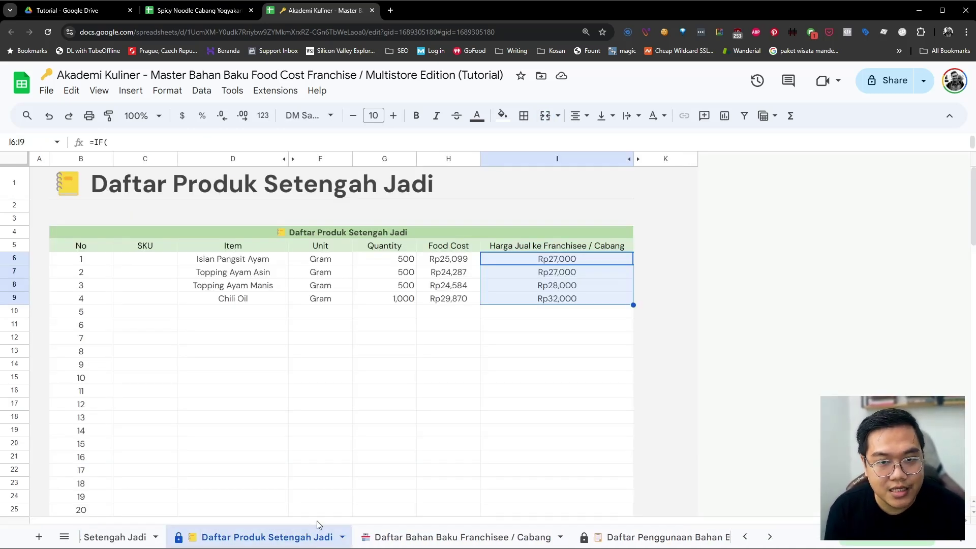
{"action": "left_click", "coordinate": [440, 382]}
{"action": "left_click_drag", "start_coordinate": [547, 262], "coordinate": [547, 301]}
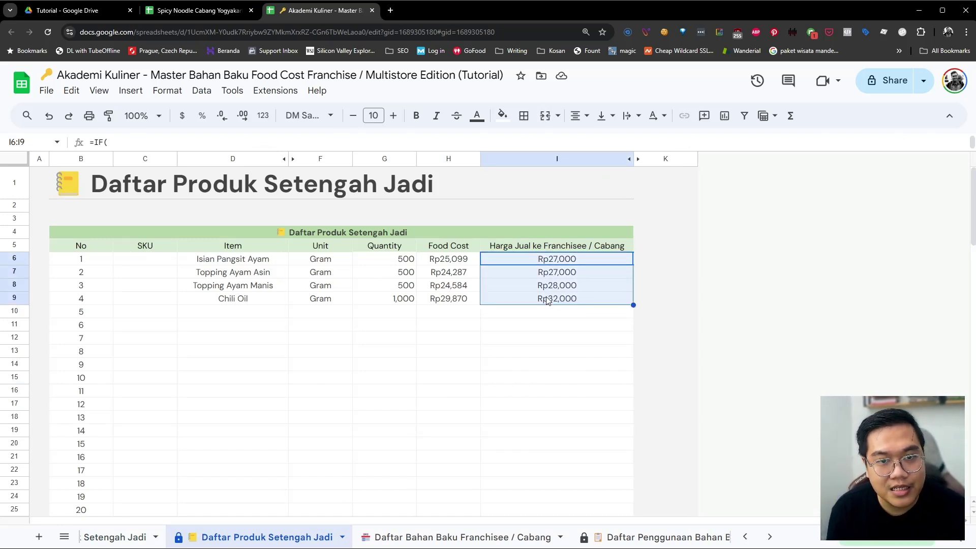
{"action": "left_click", "coordinate": [213, 11]}
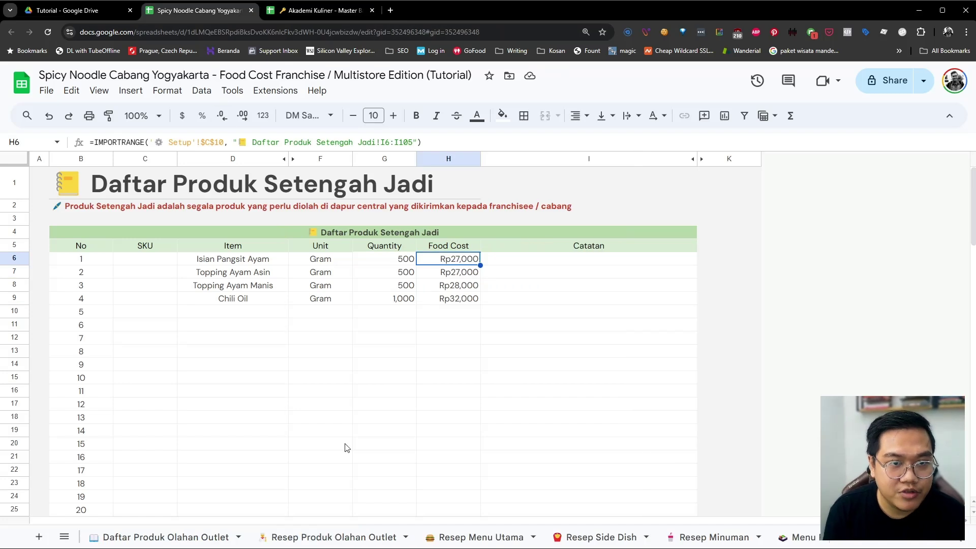
{"action": "scroll", "coordinate": [329, 534], "scroll_direction": "right", "scroll_amount": 3}
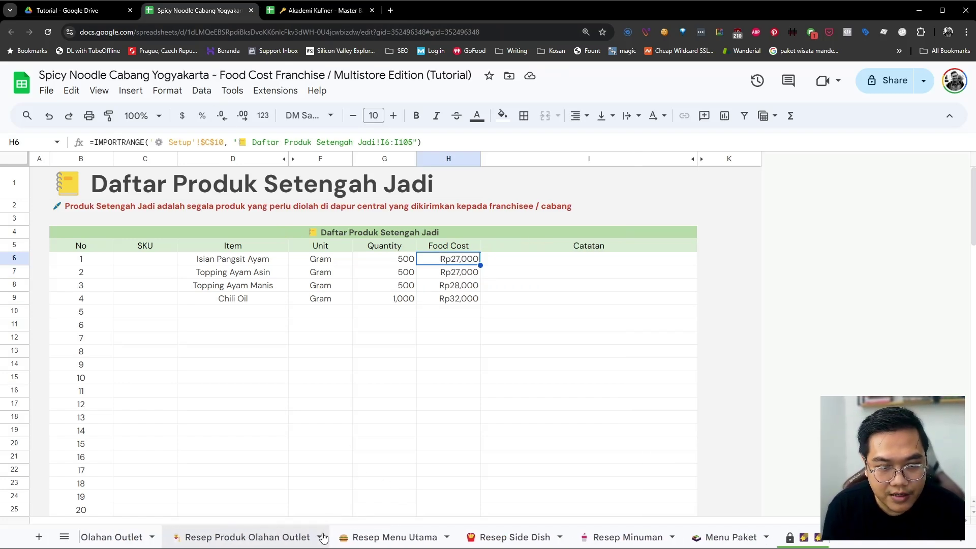
{"action": "scroll", "coordinate": [315, 537], "scroll_direction": "left", "scroll_amount": 5}
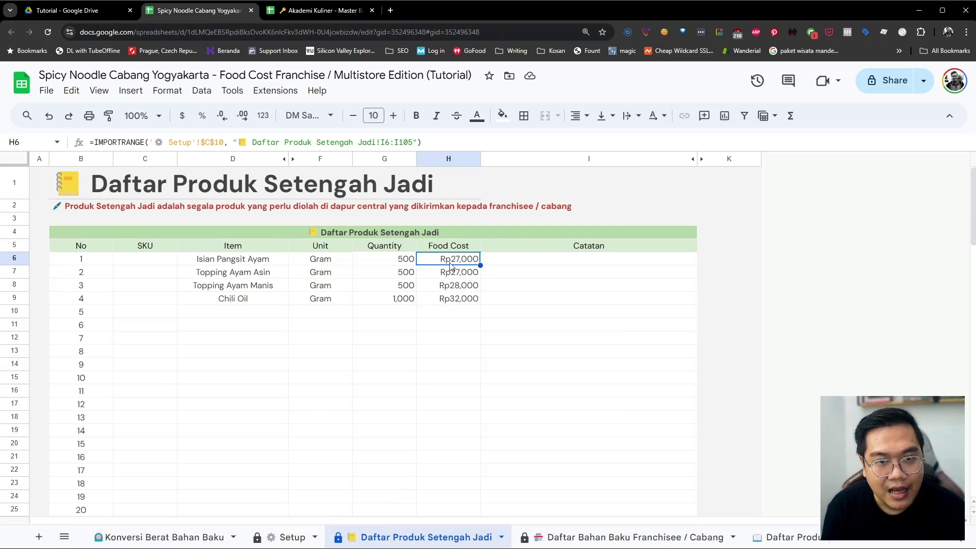
{"action": "left_click_drag", "start_coordinate": [451, 263], "coordinate": [451, 305]}
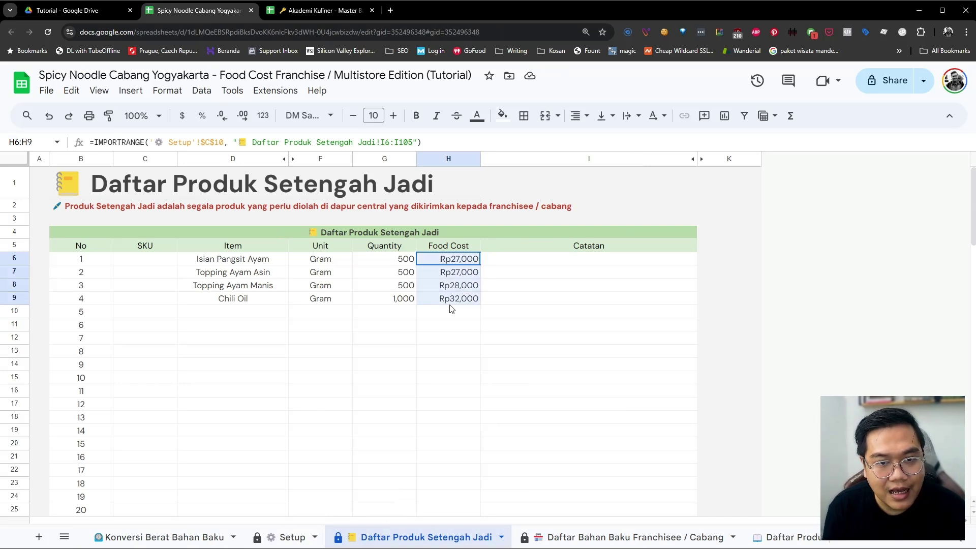
Inspect the master's Food Cost and I6 selling-price formulas against the branch's Topping Ayam Asin Food Cost
{"action": "left_click", "coordinate": [305, 11]}
{"action": "left_click", "coordinate": [471, 261]}
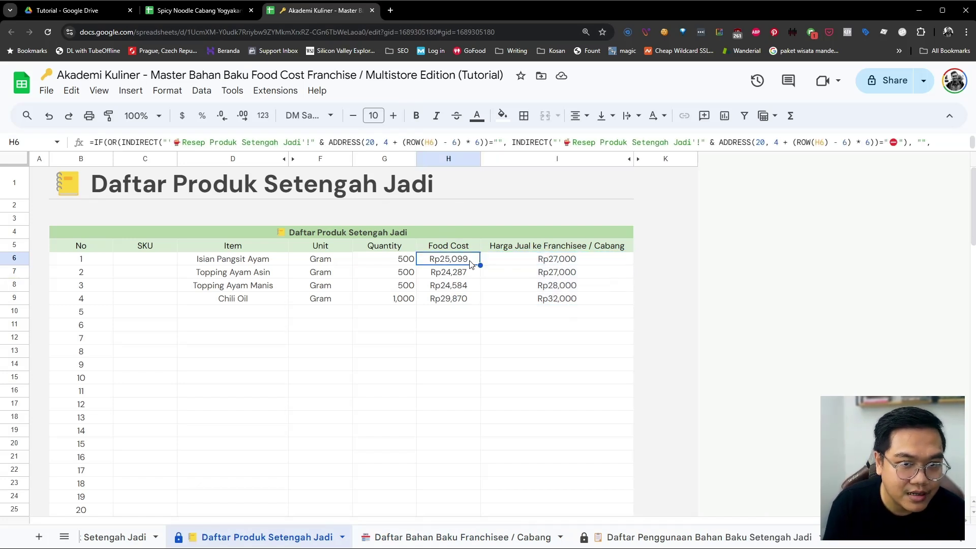
{"action": "left_click", "coordinate": [533, 263]}
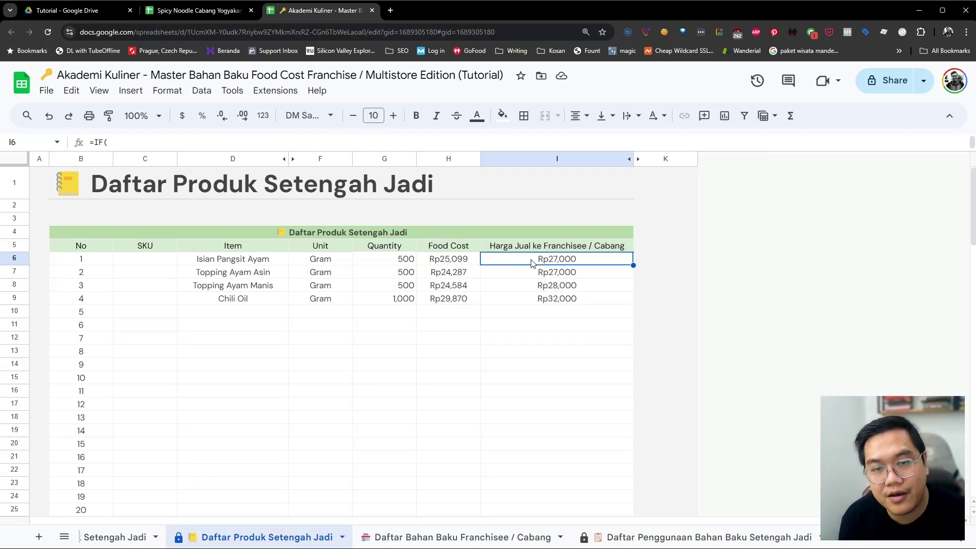
{"action": "left_click", "coordinate": [243, 4]}
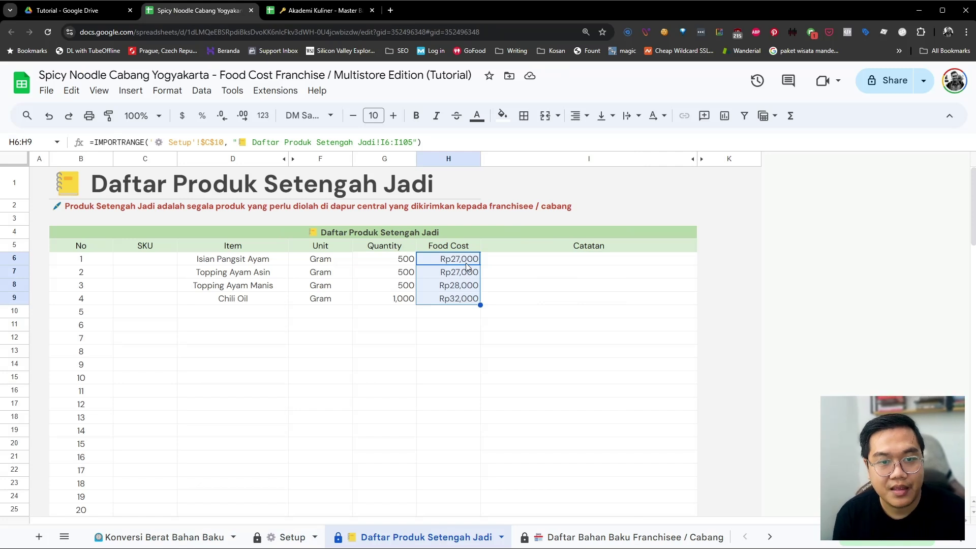
{"action": "left_click", "coordinate": [468, 272]}
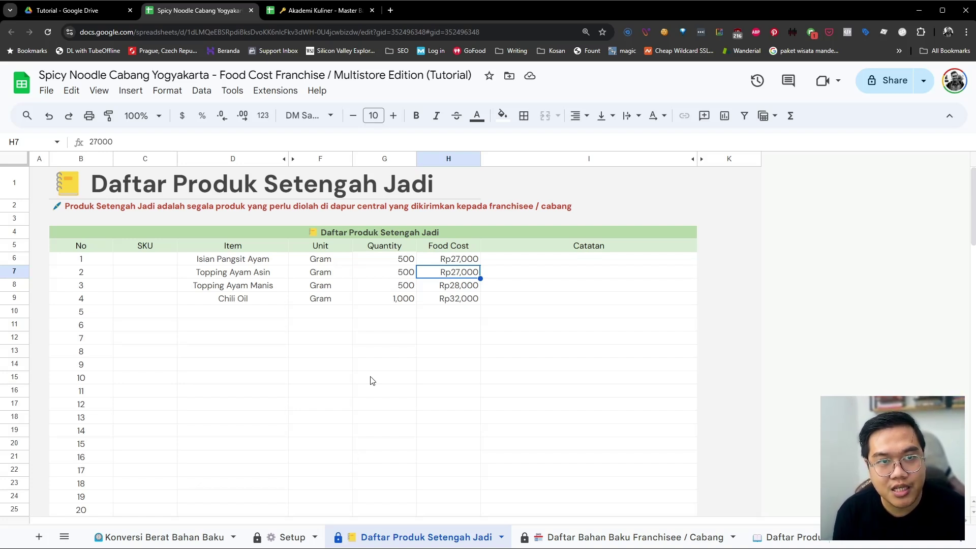
{"action": "left_click", "coordinate": [313, 17]}
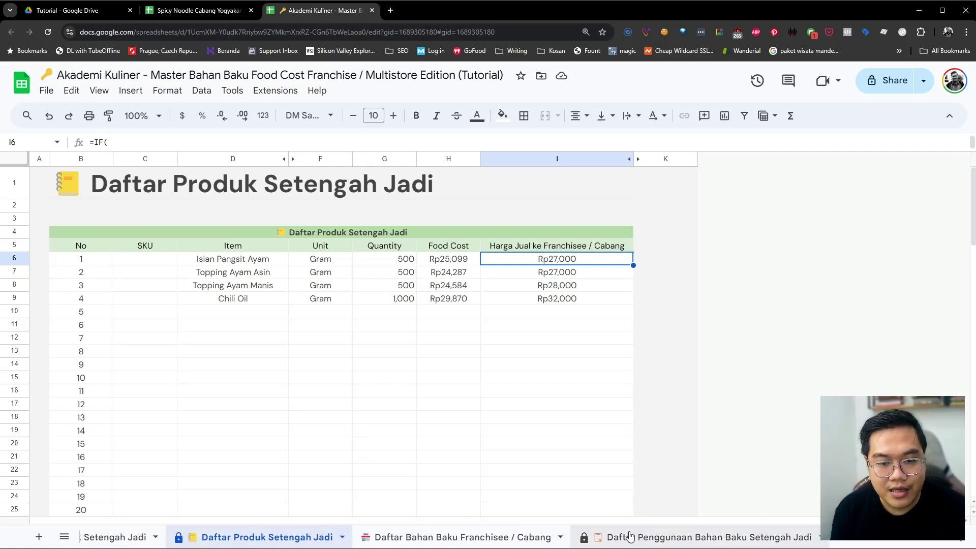
{"action": "scroll", "coordinate": [630, 539], "scroll_direction": "up", "scroll_amount": 5}
Review the Resep Produk Setengah Jadi and Franchisee / Cabang sheets, then return to the branch's Setup sheet
{"action": "left_click", "coordinate": [561, 537]}
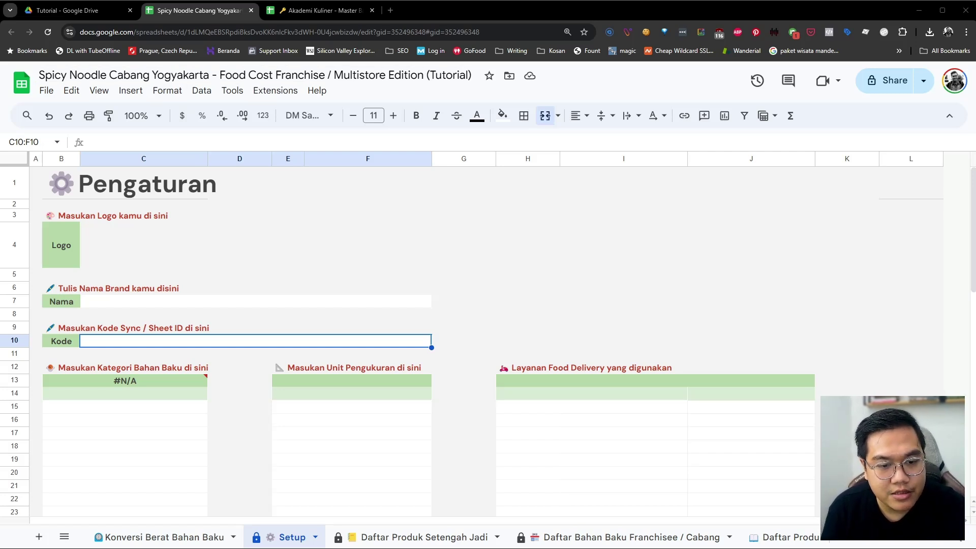
{"action": "scroll", "coordinate": [407, 536], "scroll_direction": "down", "scroll_amount": 10}
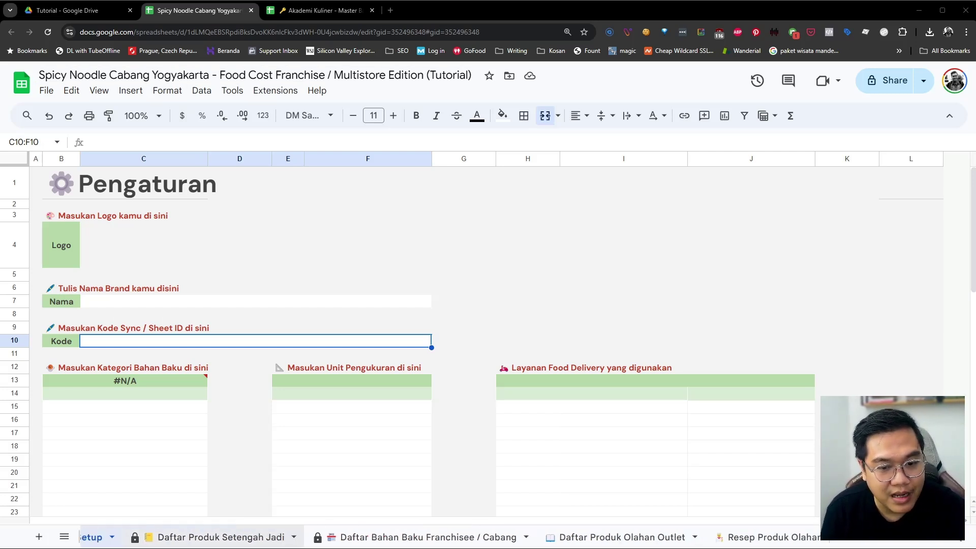
{"action": "scroll", "coordinate": [407, 537], "scroll_direction": "down", "scroll_amount": 3}
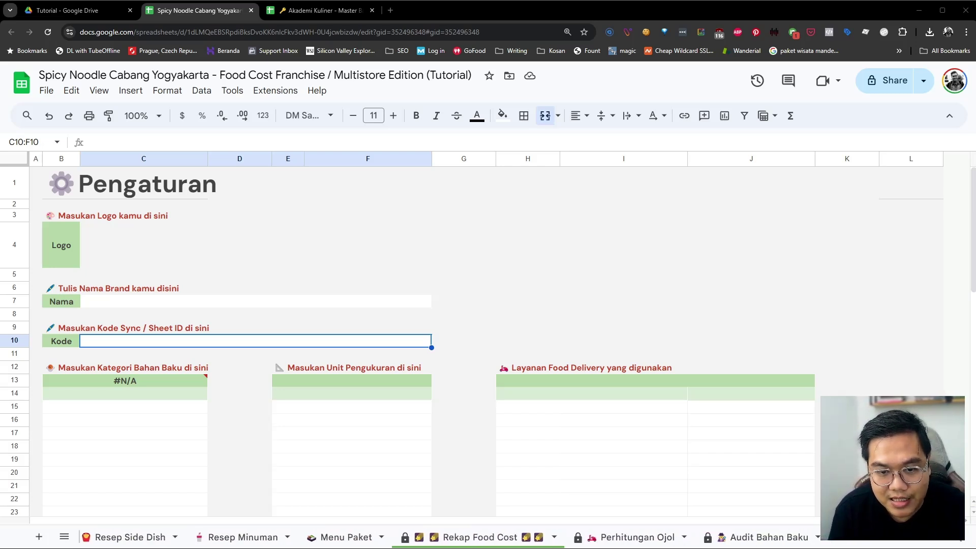
{"action": "scroll", "coordinate": [407, 537], "scroll_direction": "up", "scroll_amount": 10}
{"action": "scroll", "coordinate": [315, 537], "scroll_direction": "up", "scroll_amount": 2}
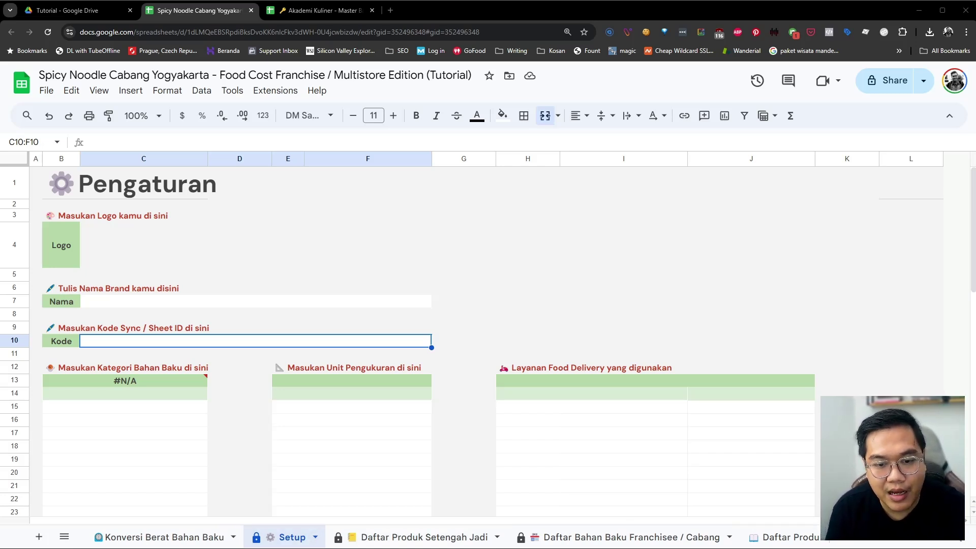
{"action": "left_click", "coordinate": [563, 537]}
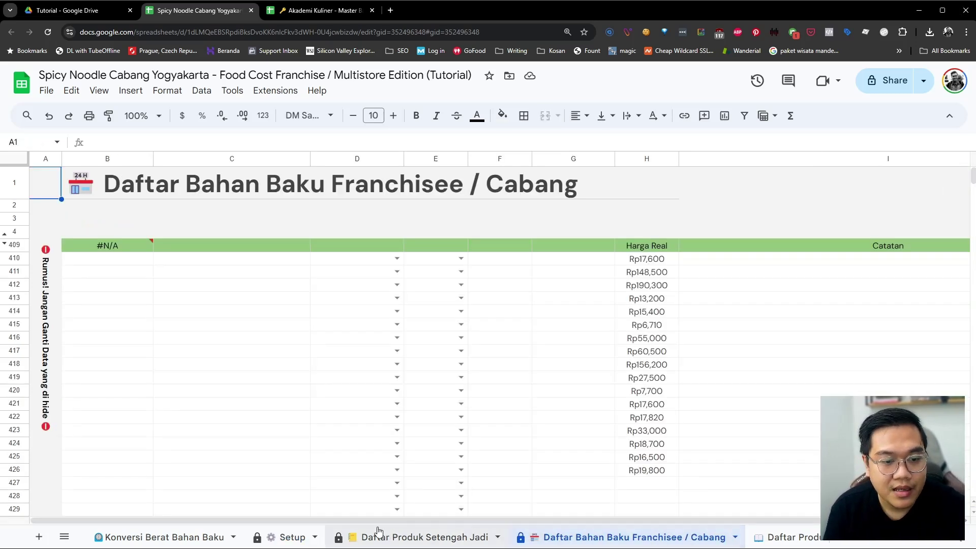
{"action": "left_click", "coordinate": [293, 537]}
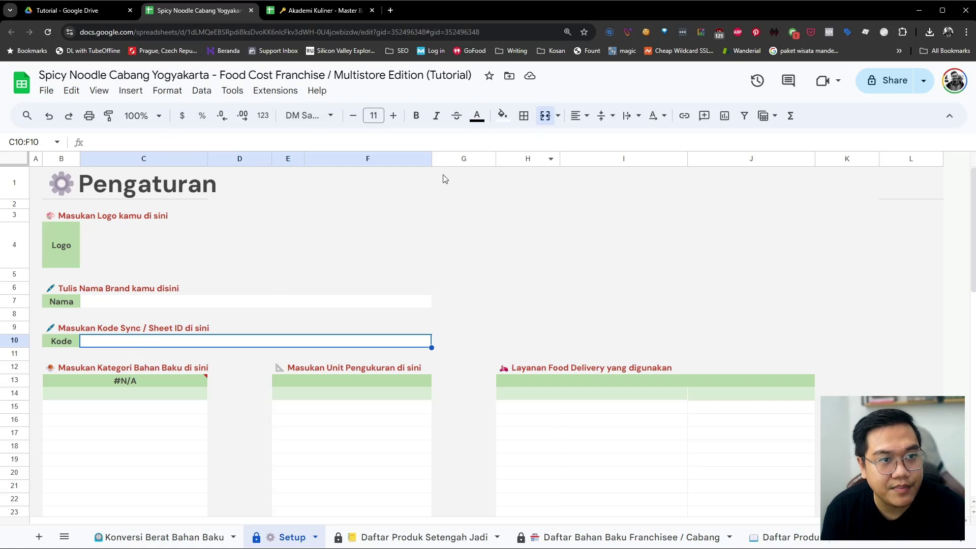
{"action": "left_click", "coordinate": [320, 12]}
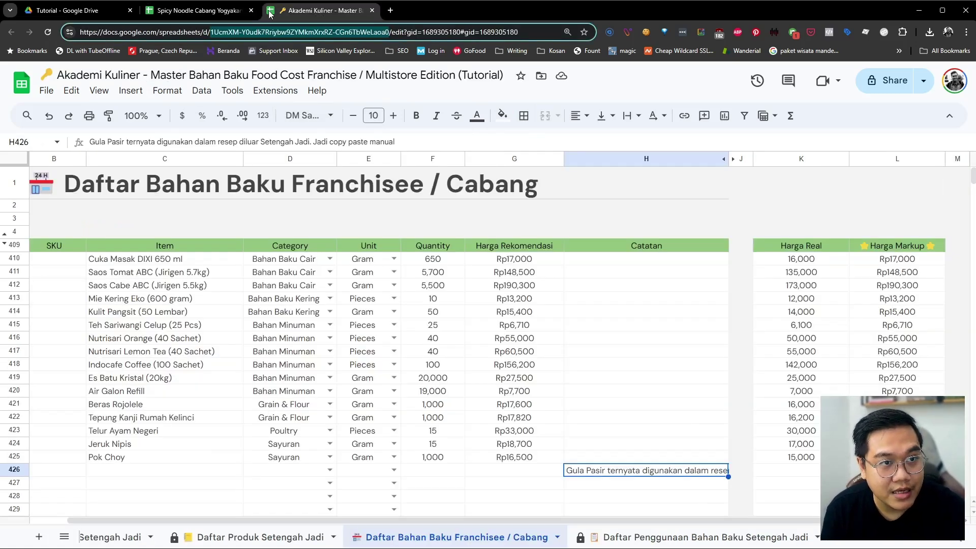
{"action": "left_click", "coordinate": [213, 12]}
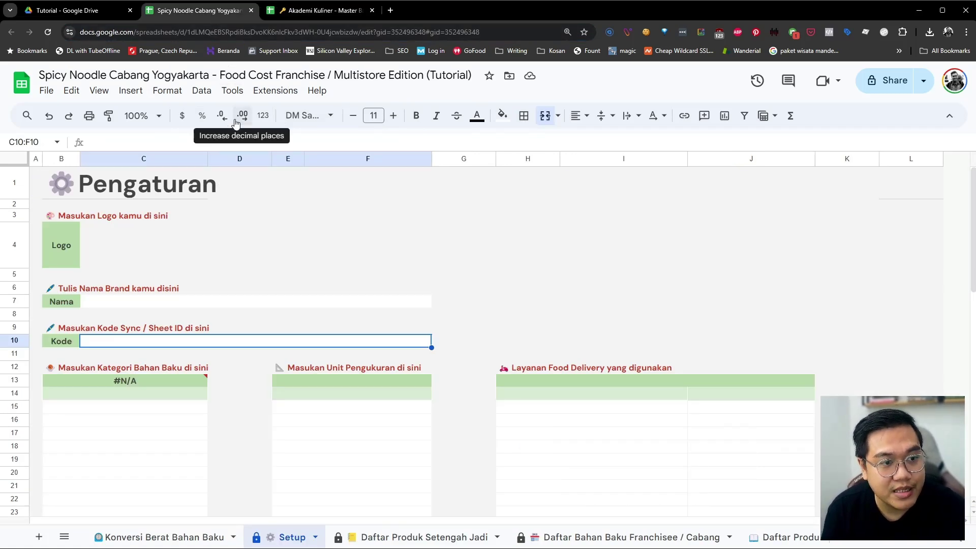
Insert the noodle-bowl logo image into the Logo cell C4
{"action": "left_click", "coordinate": [145, 243]}
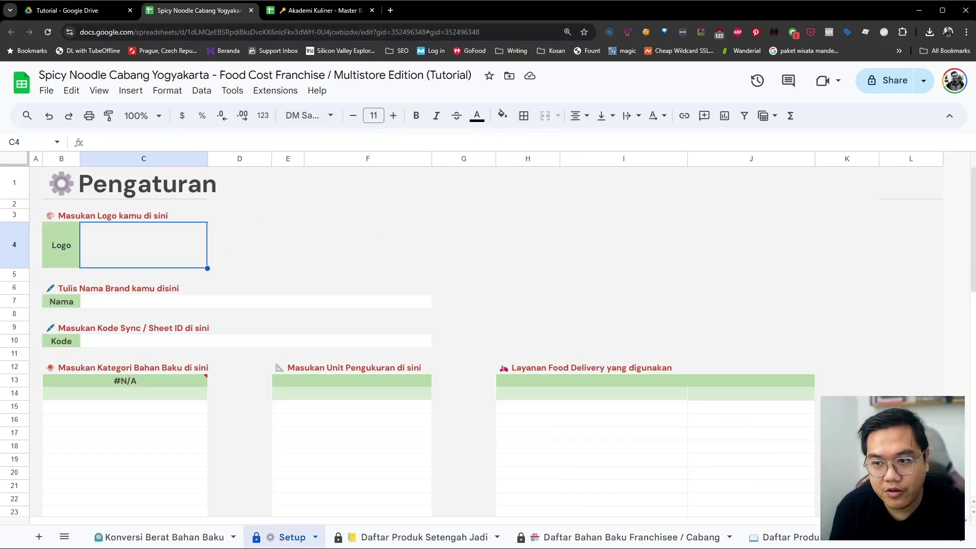
{"action": "left_click", "coordinate": [130, 90]}
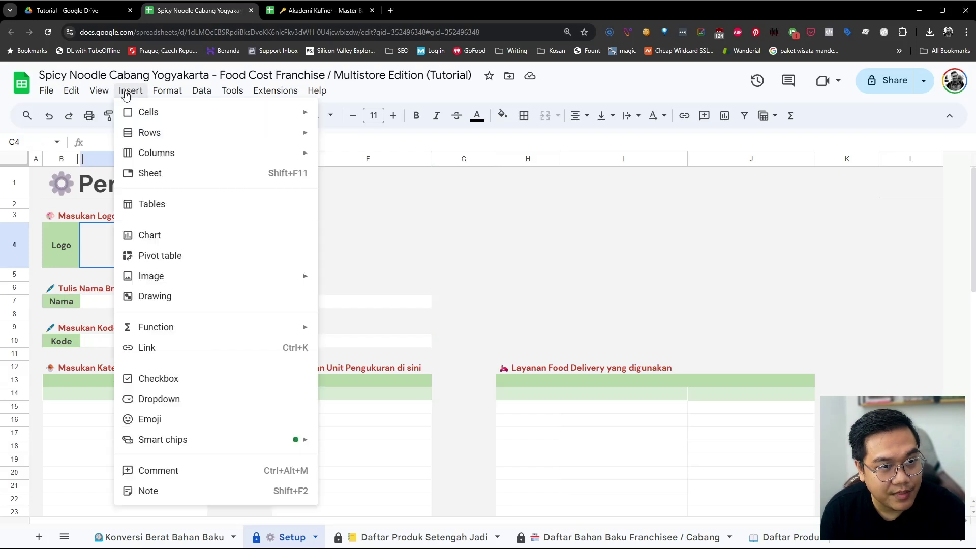
{"action": "mouse_move", "coordinate": [99, 95]}
{"action": "mouse_move", "coordinate": [130, 91]}
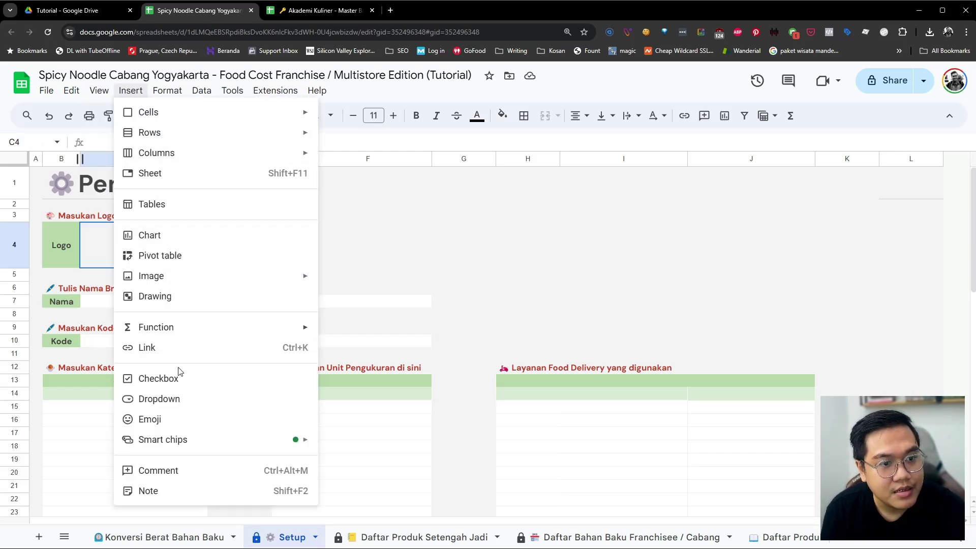
{"action": "mouse_move", "coordinate": [201, 280]}
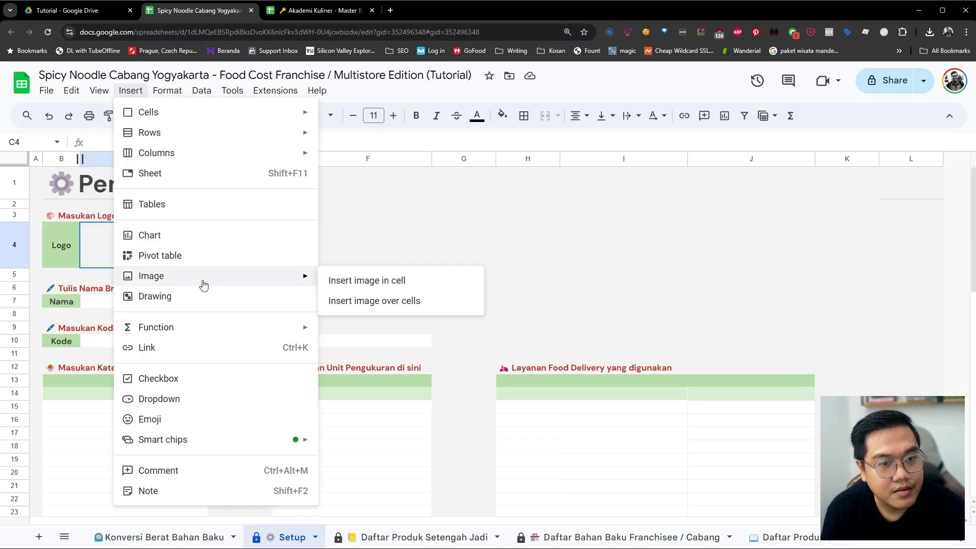
{"action": "left_click", "coordinate": [377, 280]}
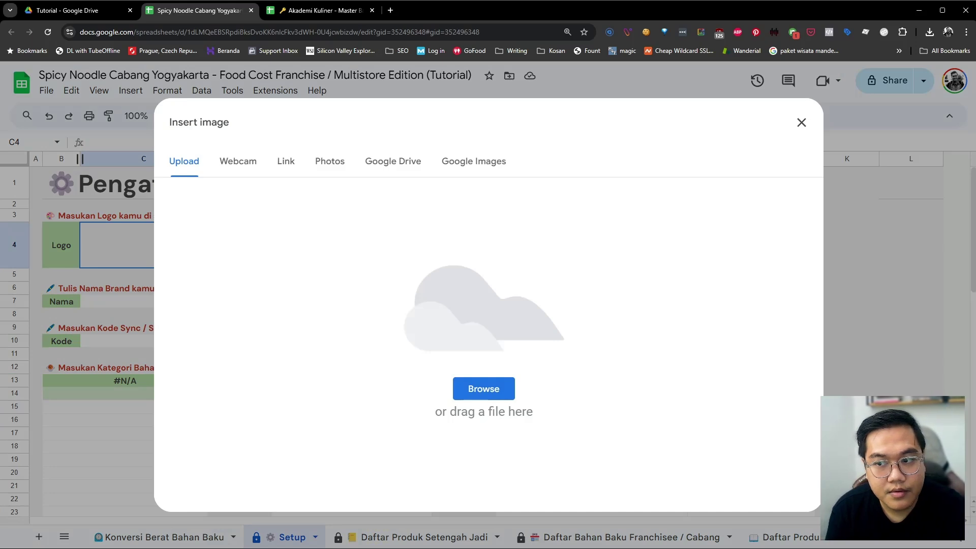
{"action": "left_click_drag", "start_coordinate": [556, 298], "coordinate": [536, 298]}
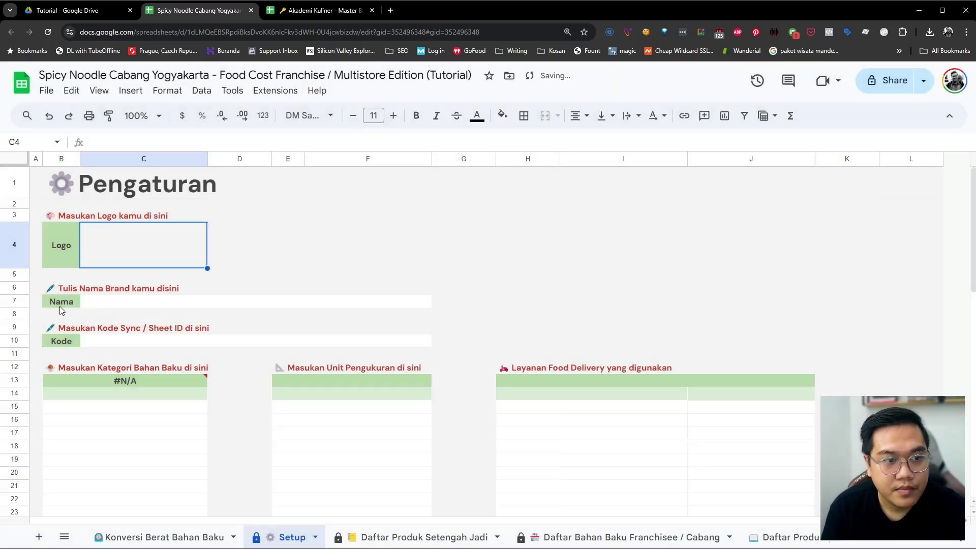
Enter 'Spicy Noodle Cabang Yogyakarta' as the brand name in C7
{"action": "left_click", "coordinate": [106, 302]}
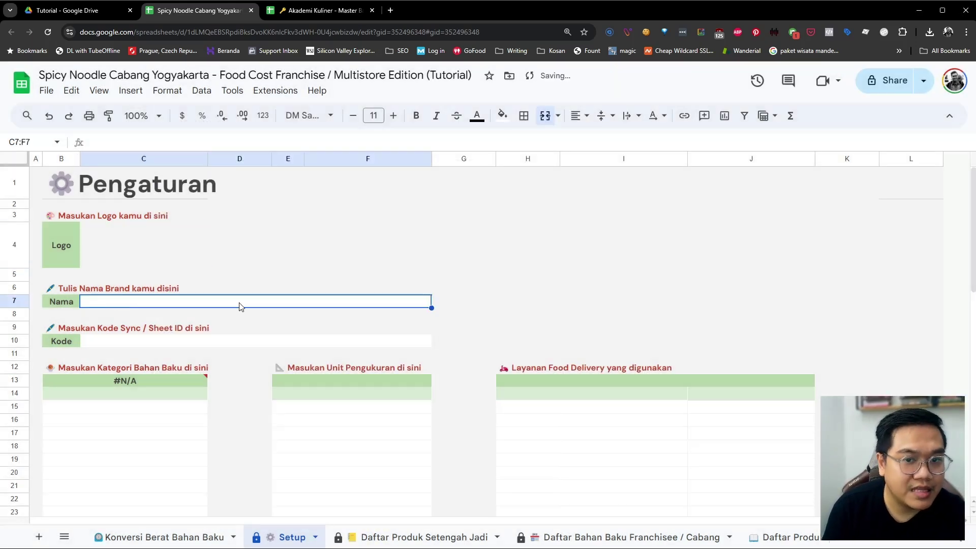
{"action": "type", "text": "Spic"}
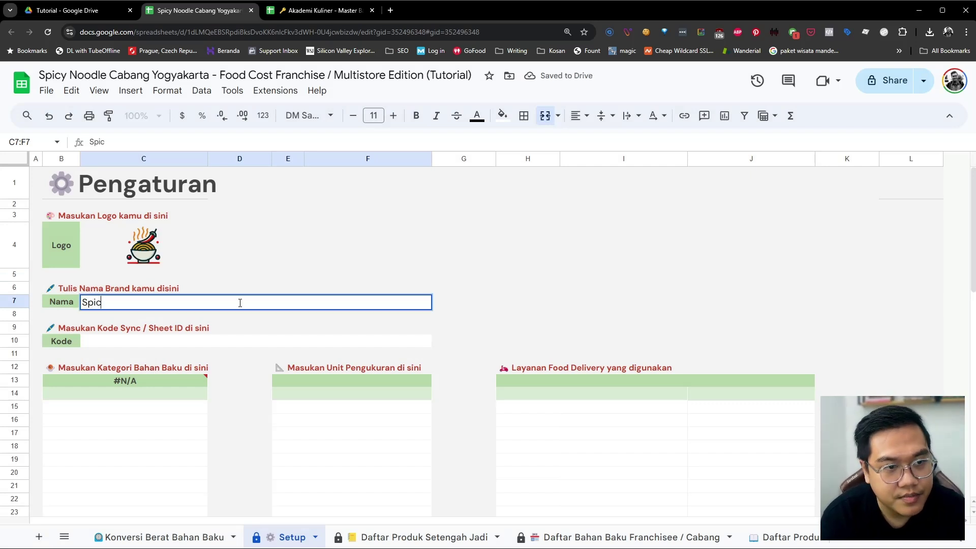
{"action": "type", "text": "y Noodl"}
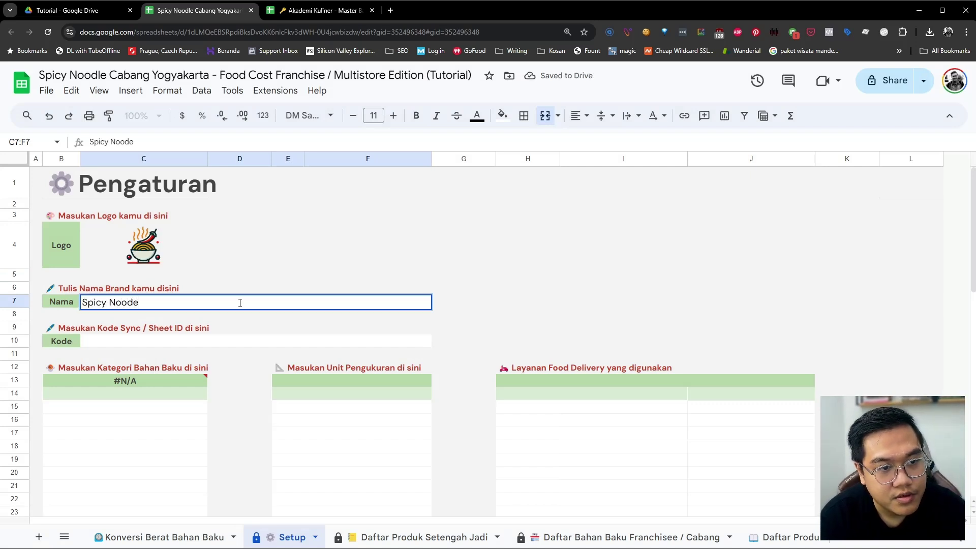
{"action": "type", "text": "e Cabang "}
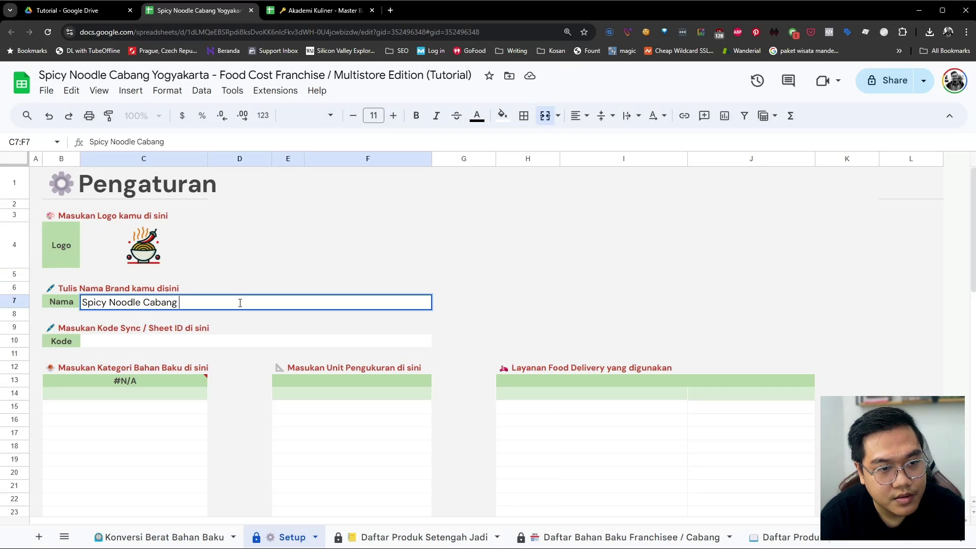
{"action": "type", "text": "Yogyakarta"}
{"action": "key", "text": "Return"}
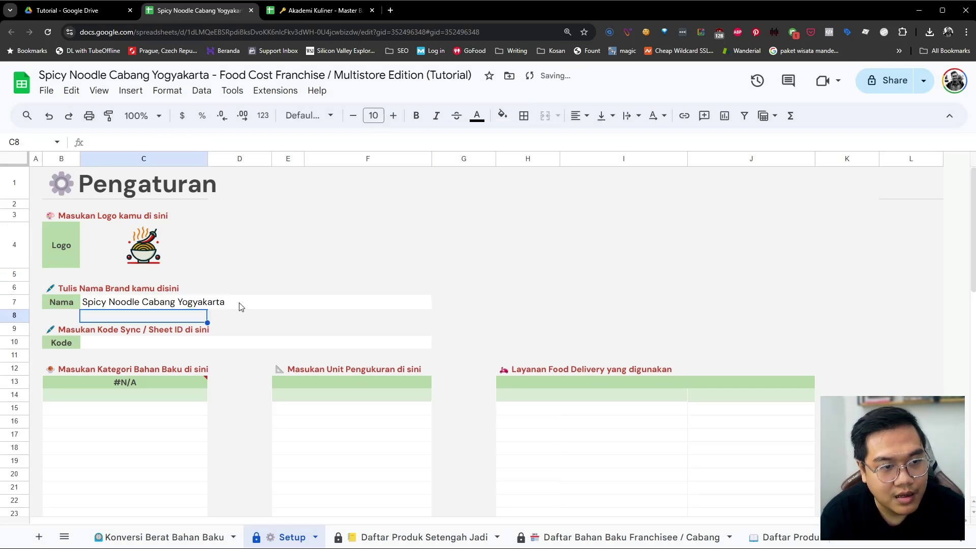
{"action": "left_click", "coordinate": [141, 346]}
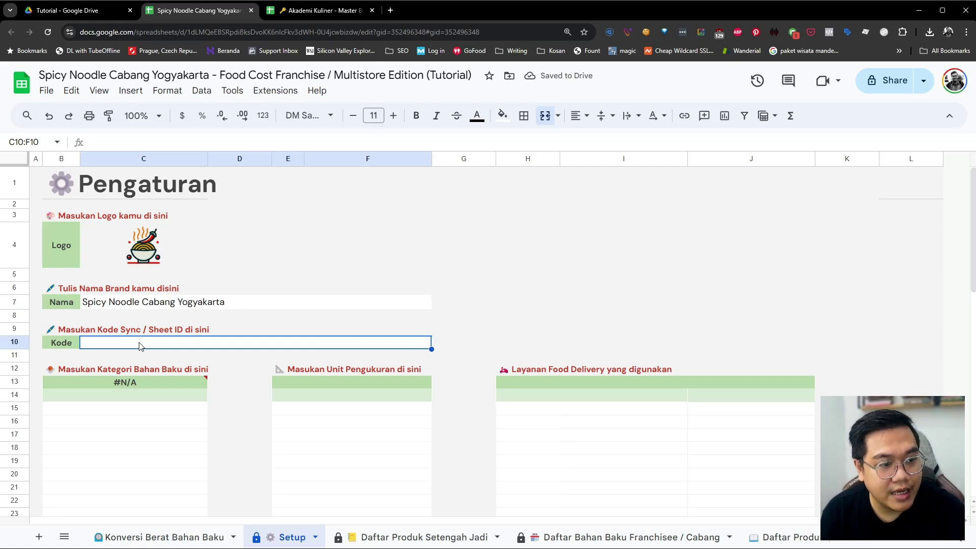
Copy the master workbook's sheet ID from its URL and paste it into the Kode field
{"action": "left_click", "coordinate": [314, 10]}
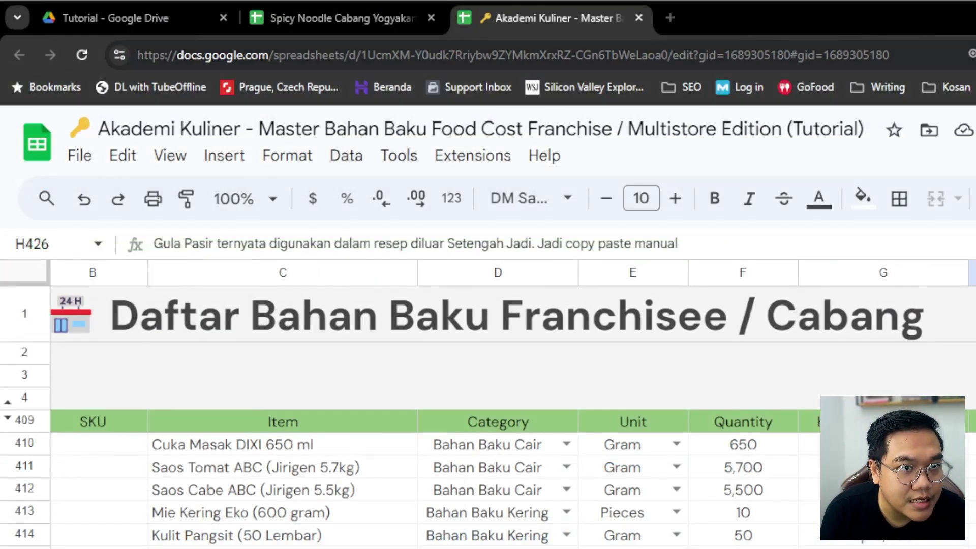
{"action": "left_click", "coordinate": [358, 55]}
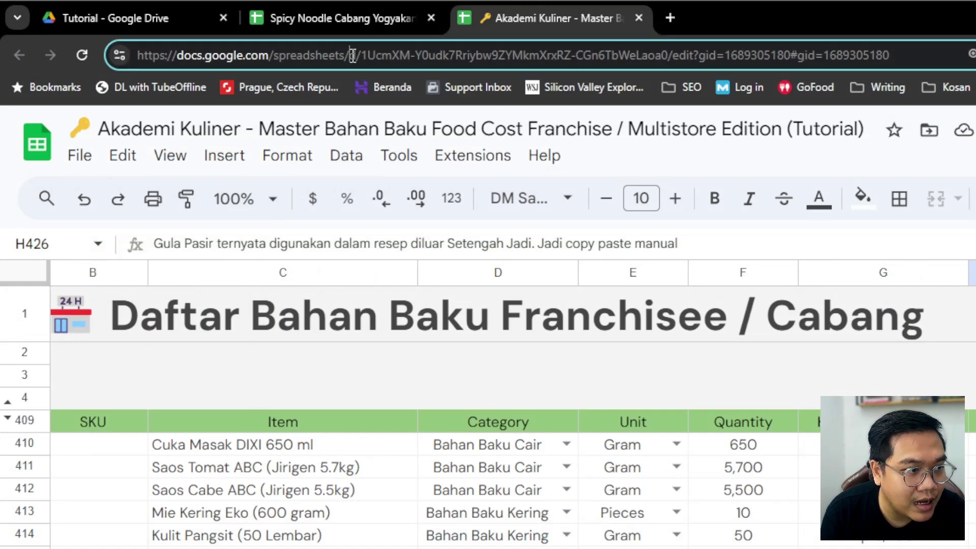
{"action": "left_click_drag", "start_coordinate": [358, 55], "coordinate": [673, 57]}
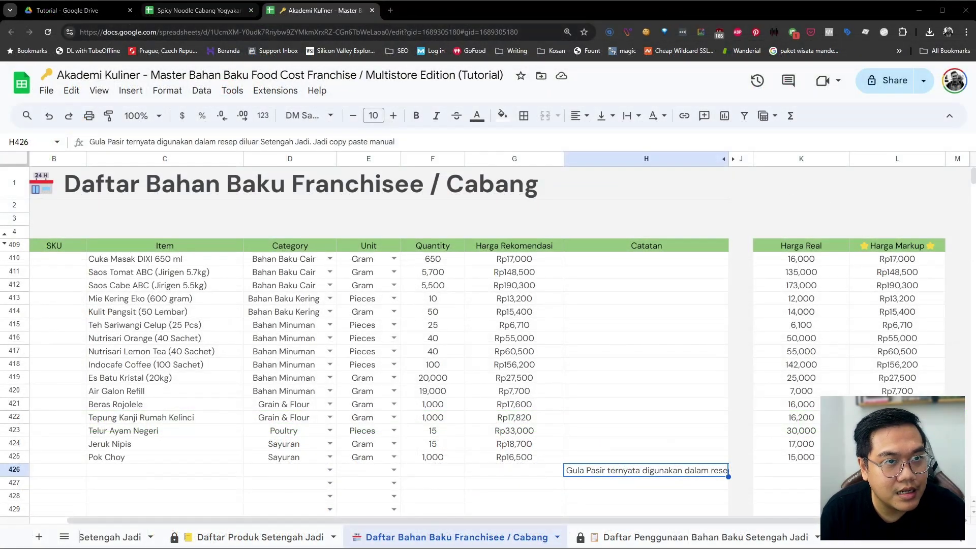
{"action": "left_click", "coordinate": [340, 18]}
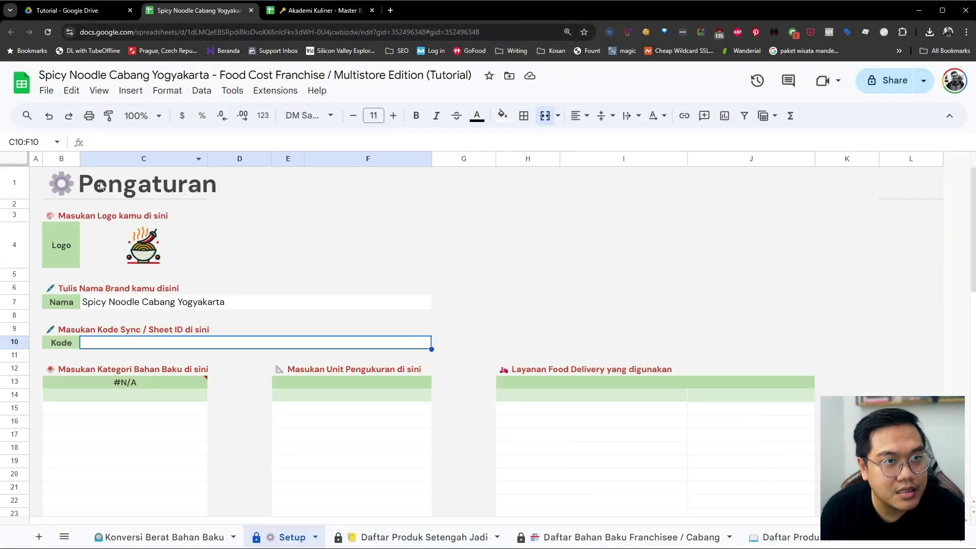
{"action": "double_click", "coordinate": [108, 344]}
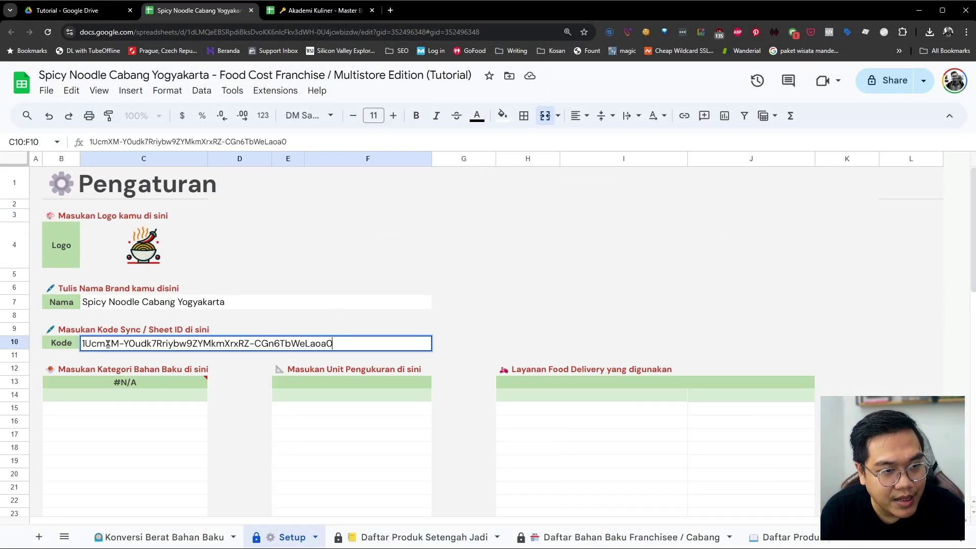
{"action": "left_click", "coordinate": [104, 369]}
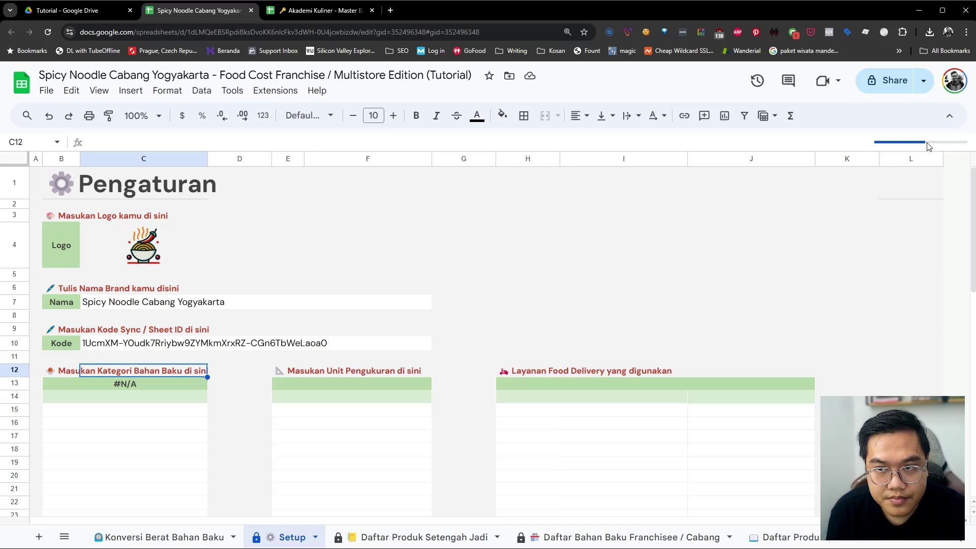
Allow IMPORTRANGE access at the failing Kategori formula so Setup imports from the master
{"action": "left_click", "coordinate": [144, 387]}
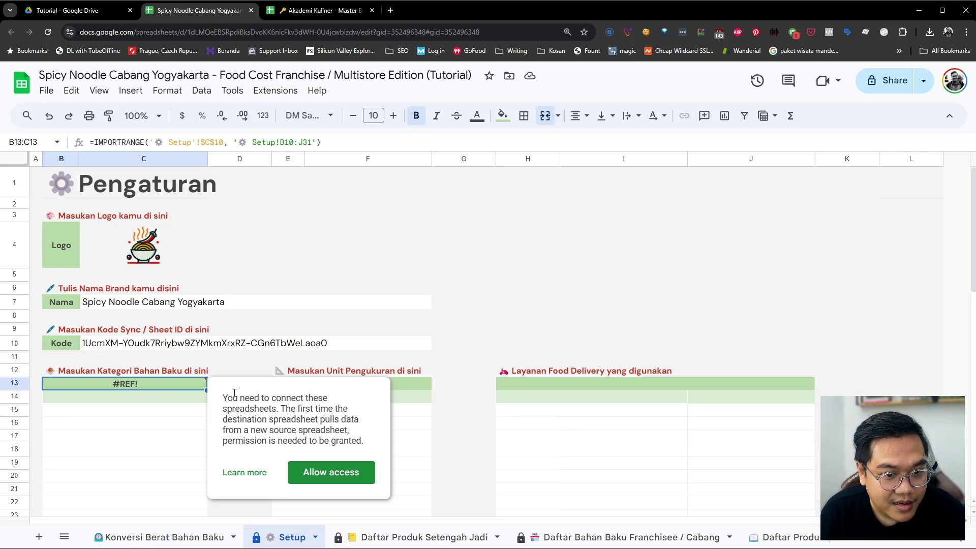
{"action": "left_click", "coordinate": [322, 480]}
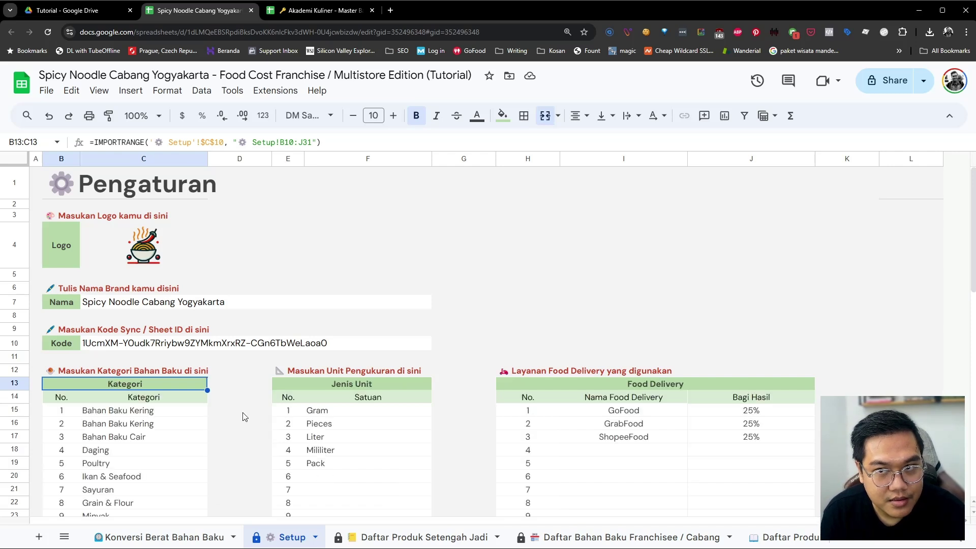
{"action": "scroll", "coordinate": [242, 417], "scroll_direction": "down", "scroll_amount": 1}
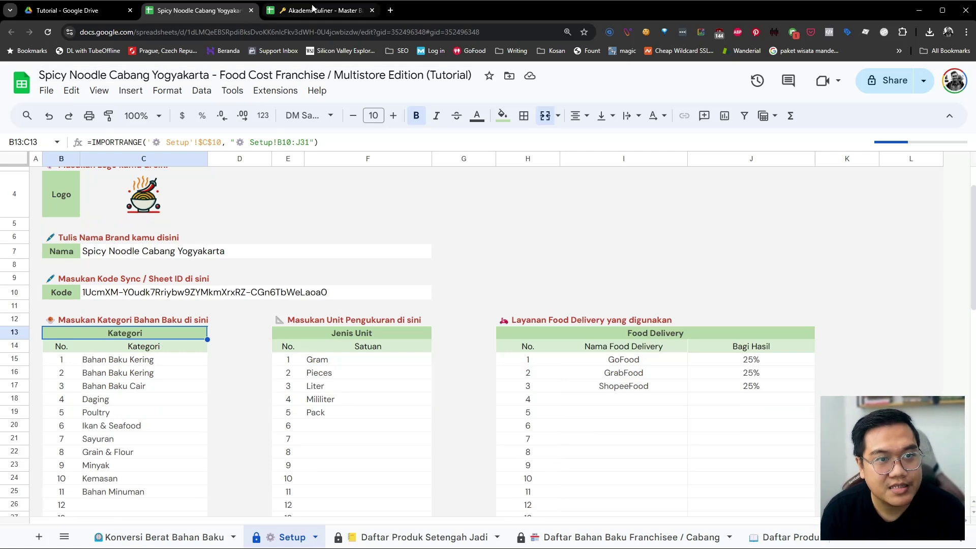
Compare against the master workbook's Setup sheet, then return to the branch Setup
{"action": "left_click", "coordinate": [312, 11]}
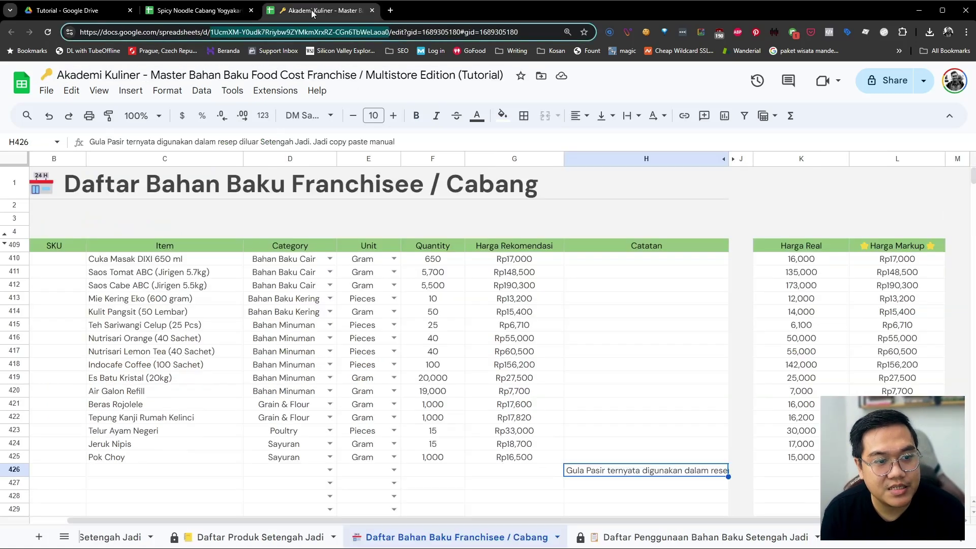
{"action": "scroll", "coordinate": [118, 539], "scroll_direction": "up", "scroll_amount": 1}
{"action": "scroll", "coordinate": [118, 539], "scroll_direction": "up", "scroll_amount": 3}
{"action": "left_click", "coordinate": [133, 537]}
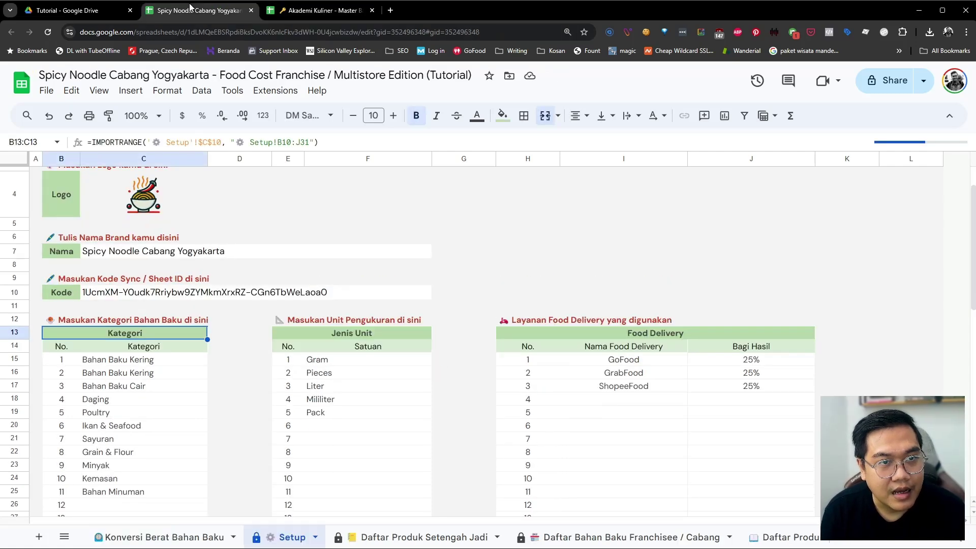
{"action": "key", "text": "ctrl+shift+Tab"}
{"action": "scroll", "coordinate": [264, 369], "scroll_direction": "down", "scroll_amount": 1}
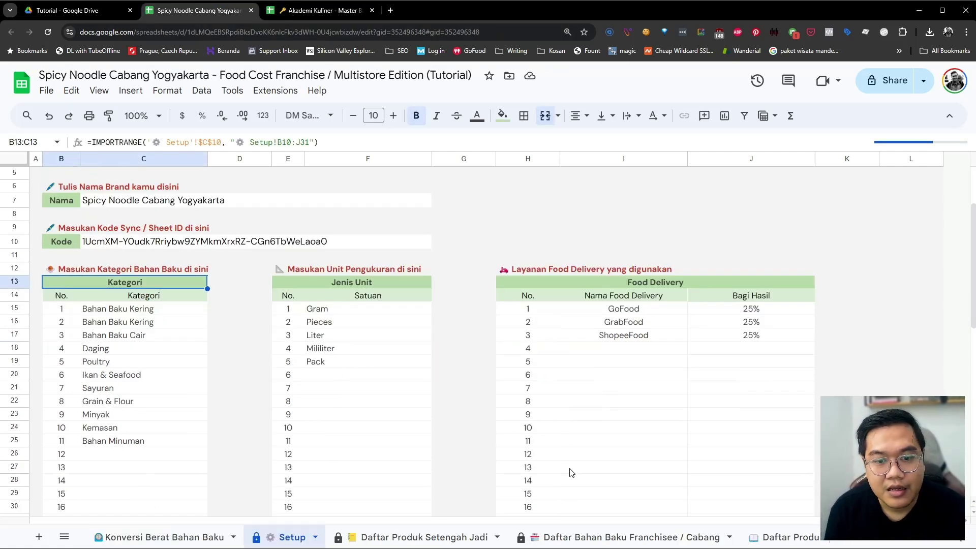
Allow the #REF! Food Cost import on the Daftar Produk Setengah Jadi sheet
{"action": "left_click", "coordinate": [582, 536]}
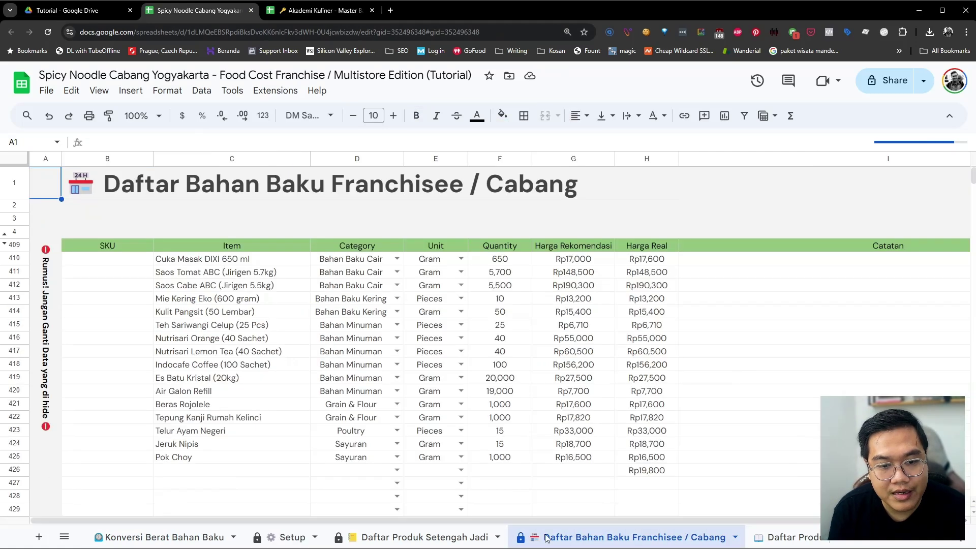
{"action": "left_click", "coordinate": [470, 538]}
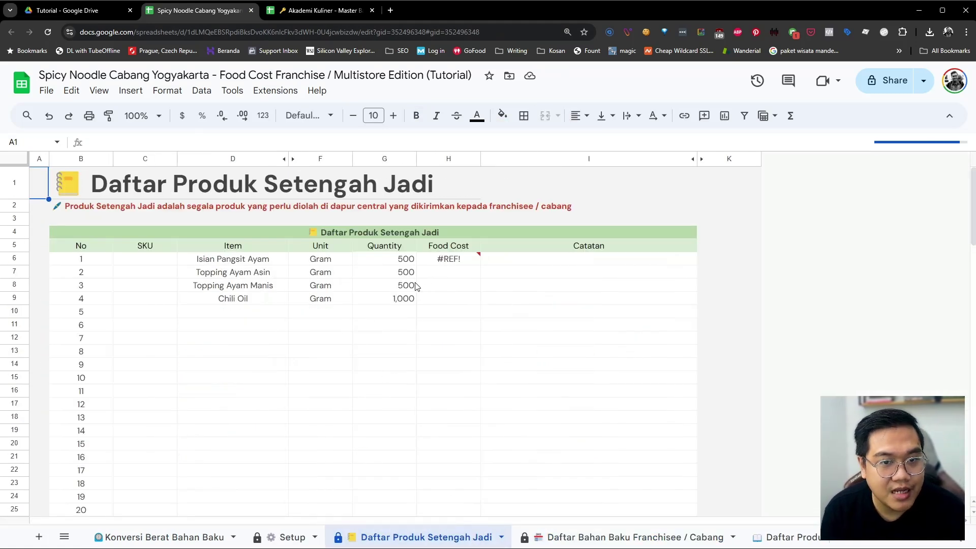
{"action": "left_click", "coordinate": [444, 261]}
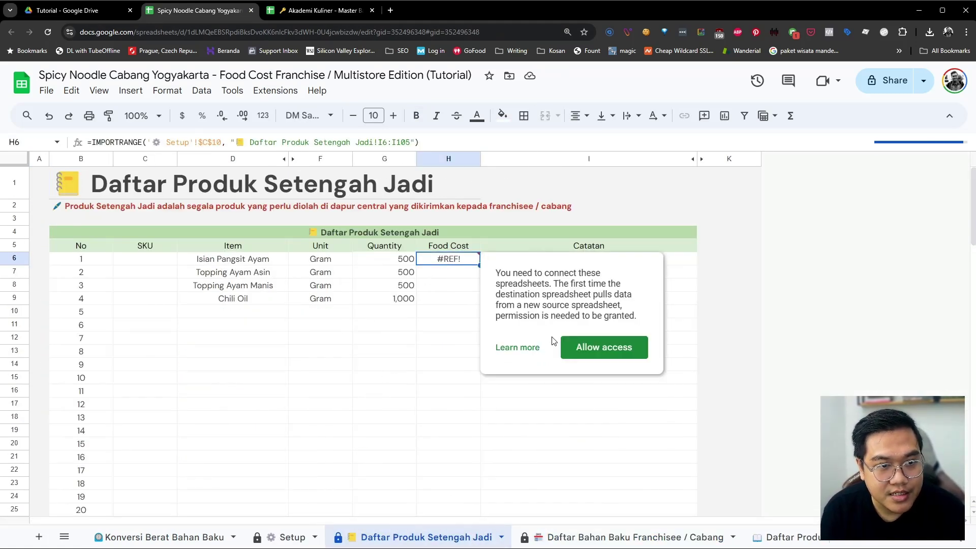
{"action": "left_click", "coordinate": [582, 347]}
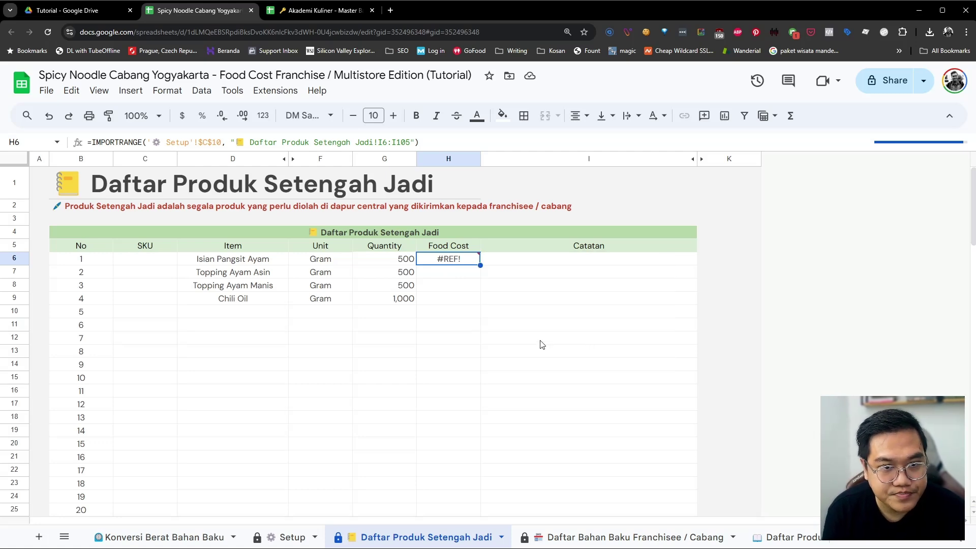
{"action": "left_click", "coordinate": [390, 326]}
{"action": "left_click", "coordinate": [313, 300]}
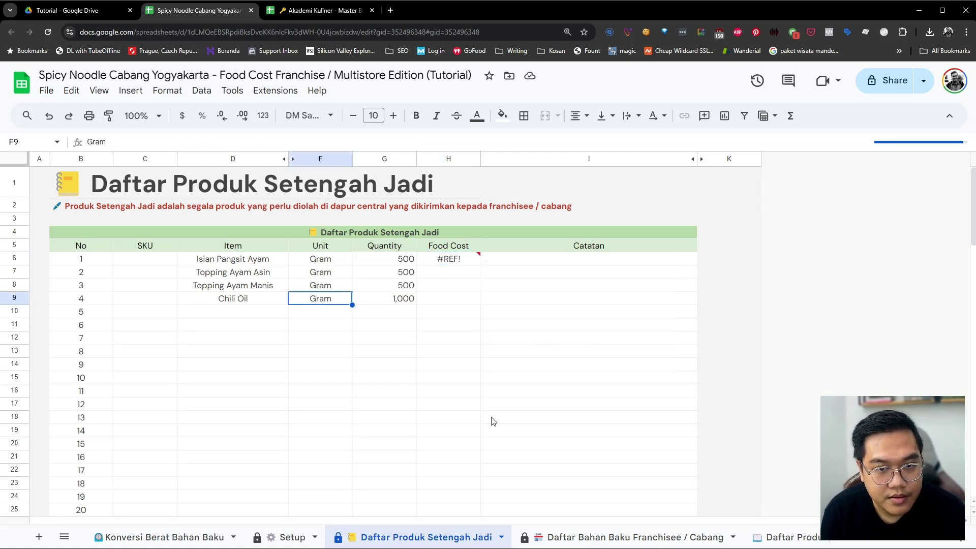
Look over the Setup and Daftar Produk Setengah Jadi sheets and dismiss the connect-spreadsheets prompt
{"action": "left_click", "coordinate": [561, 537]}
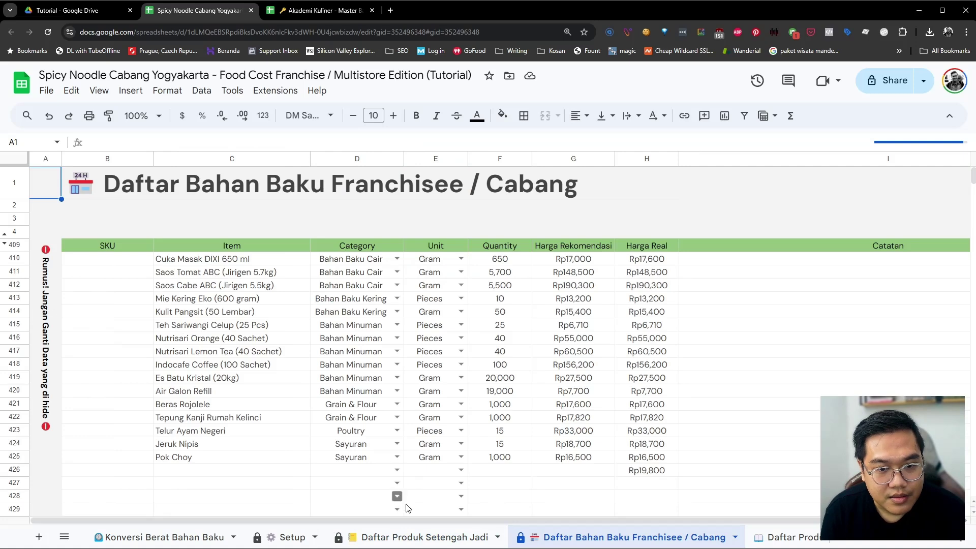
{"action": "left_click", "coordinate": [392, 535]}
{"action": "left_click", "coordinate": [283, 537]}
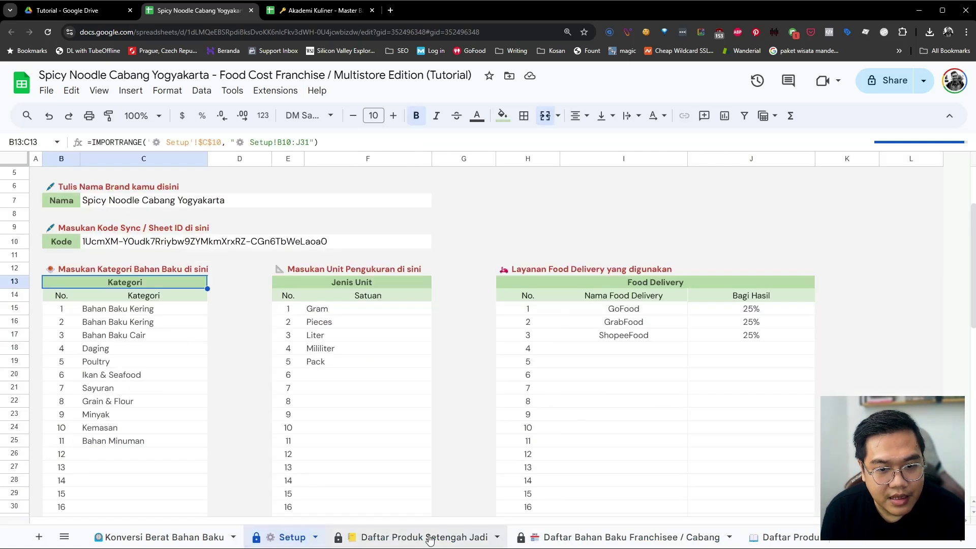
{"action": "left_click", "coordinate": [427, 538]}
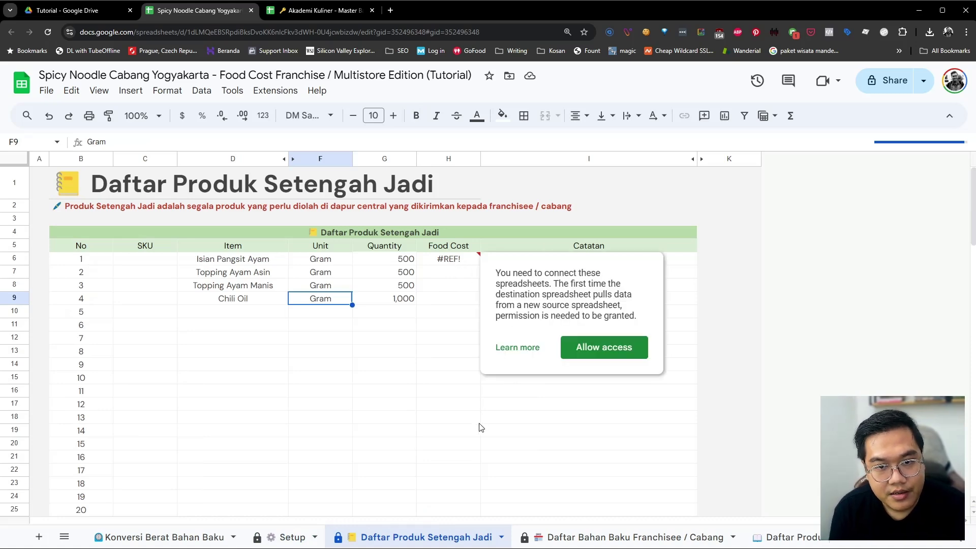
{"action": "left_click", "coordinate": [374, 425]}
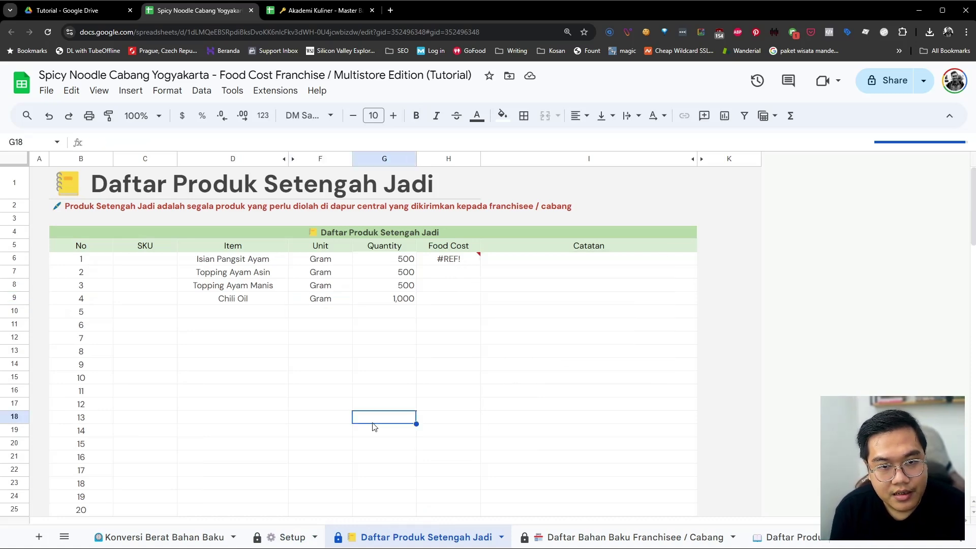
Check Pok Choy's unit options on Daftar Bahan Baku, then bring up the master Akademi Kuliner workbook
{"action": "left_click", "coordinate": [561, 537]}
{"action": "left_click", "coordinate": [457, 453]}
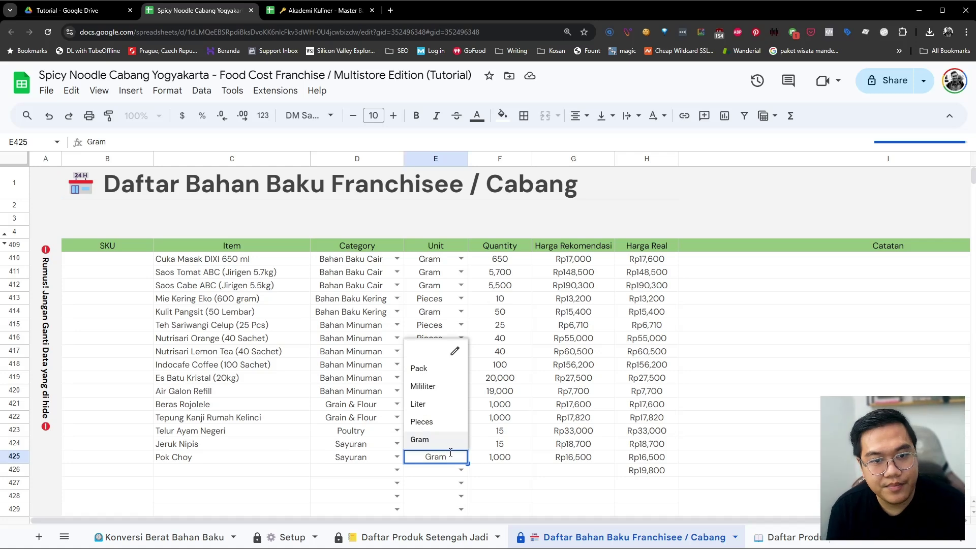
{"action": "left_click", "coordinate": [303, 436]}
{"action": "left_click", "coordinate": [241, 468]}
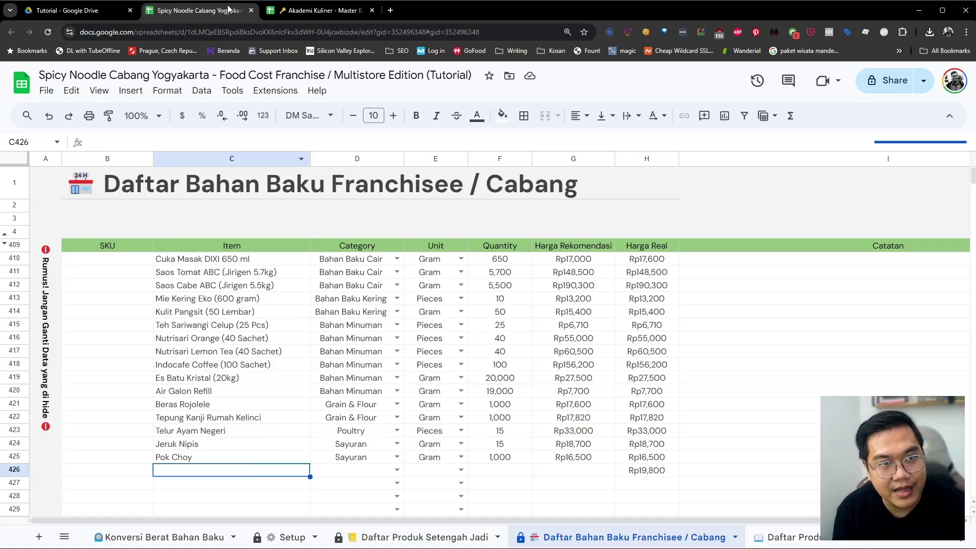
{"action": "left_click", "coordinate": [286, 12]}
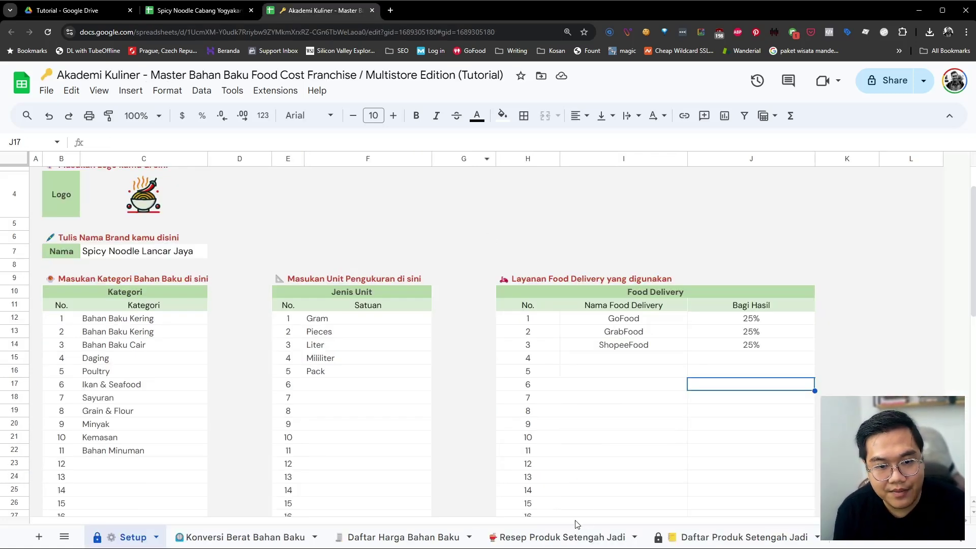
Compare the master's Tepung Kanji price with the branch's recommended prices in rows 410–425
{"action": "scroll", "coordinate": [577, 531], "scroll_direction": "right", "scroll_amount": 5}
{"action": "left_click", "coordinate": [683, 538]}
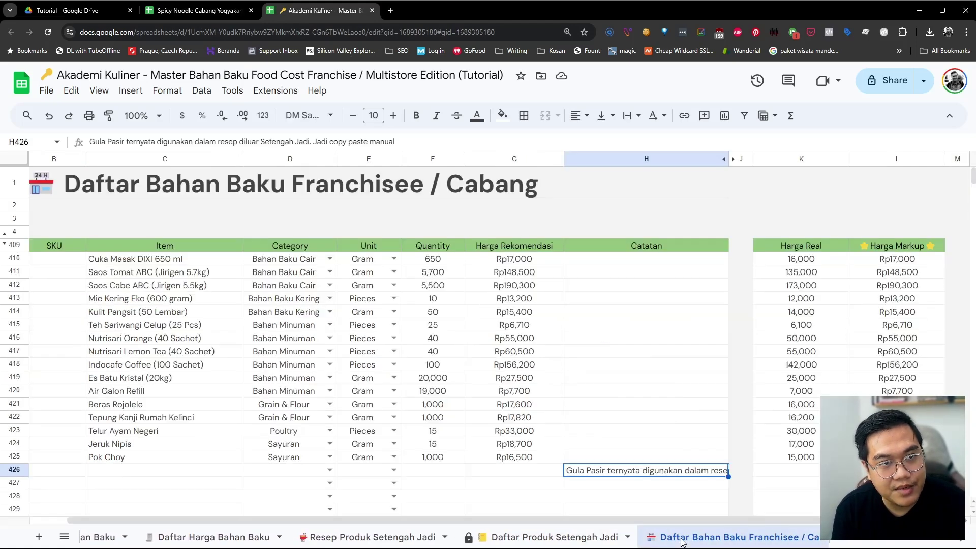
{"action": "left_click", "coordinate": [516, 421]}
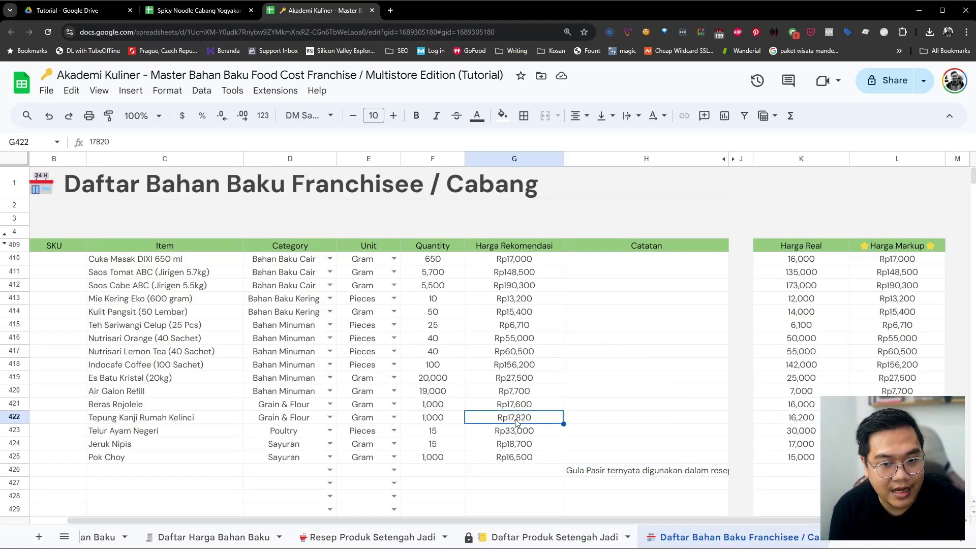
{"action": "key", "text": "ctrl+shift+Tab"}
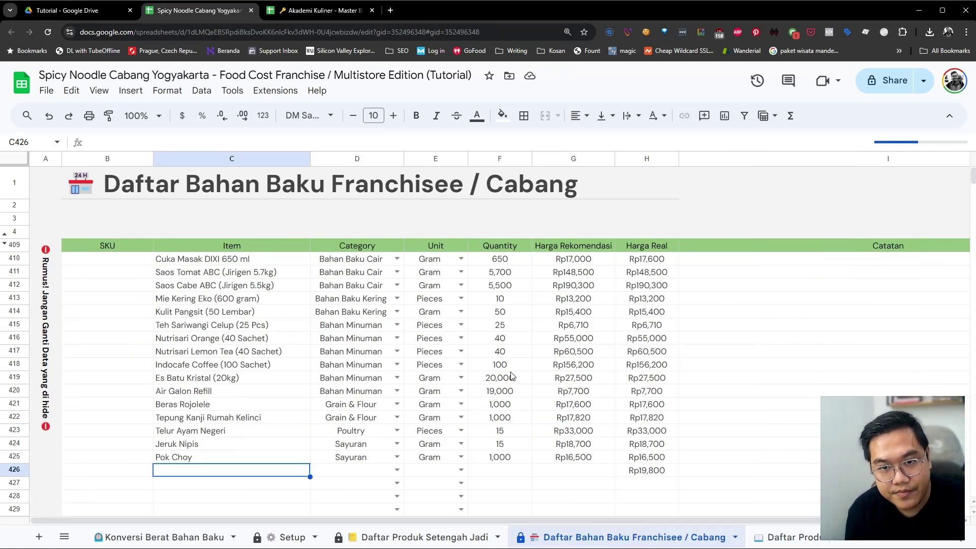
{"action": "left_click", "coordinate": [577, 325]}
{"action": "left_click", "coordinate": [574, 259]}
{"action": "left_click", "coordinate": [574, 338], "text": "shift"}
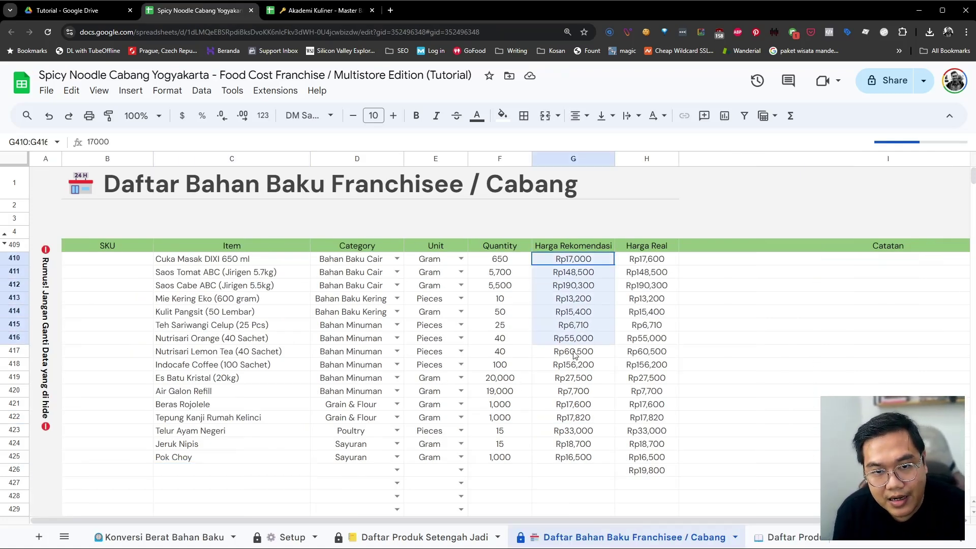
{"action": "left_click_drag", "start_coordinate": [575, 354], "coordinate": [576, 460]}
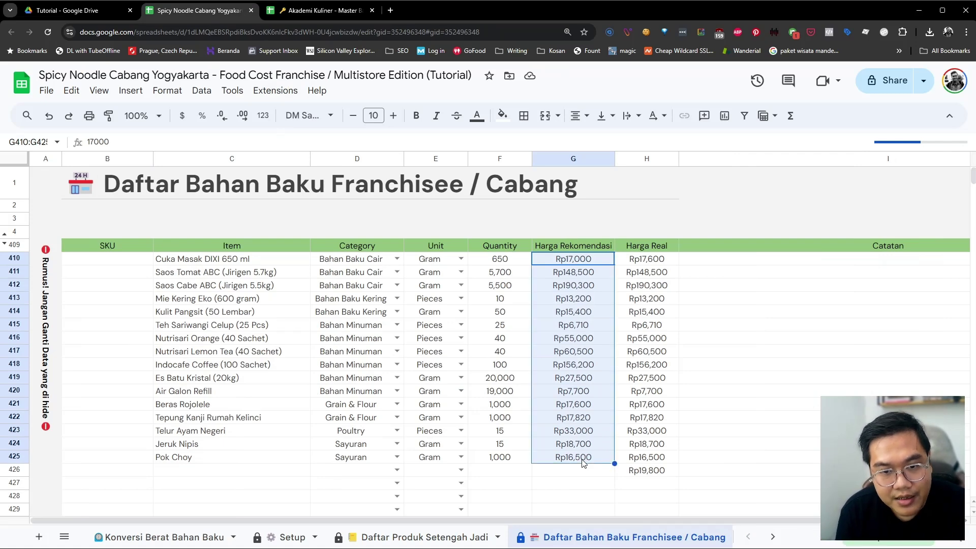
{"action": "left_click", "coordinate": [639, 473]}
{"action": "left_click", "coordinate": [270, 11]}
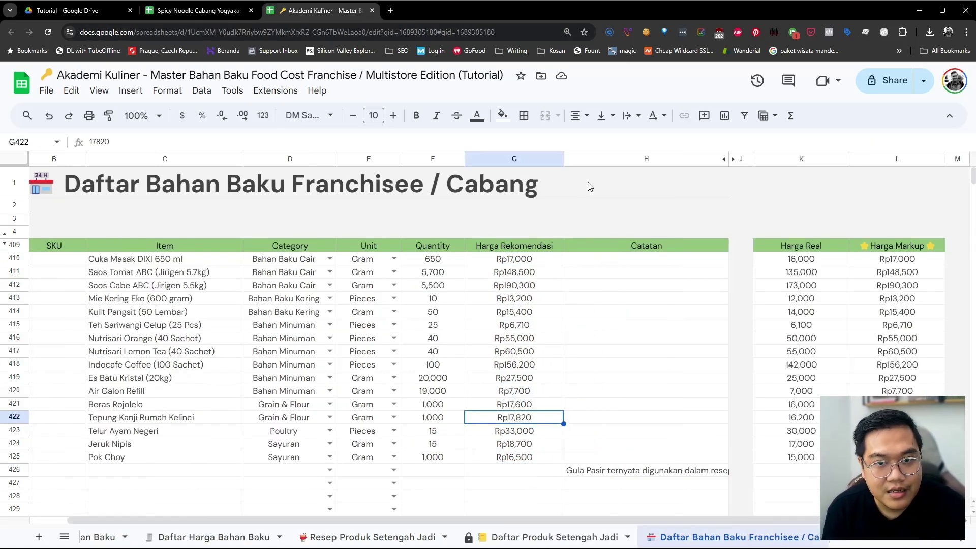
Set master Harga Markup L410 to 16000, then copy Harga Real K410:K425 over L410:L425
{"action": "left_click_drag", "start_coordinate": [890, 260], "coordinate": [897, 457]}
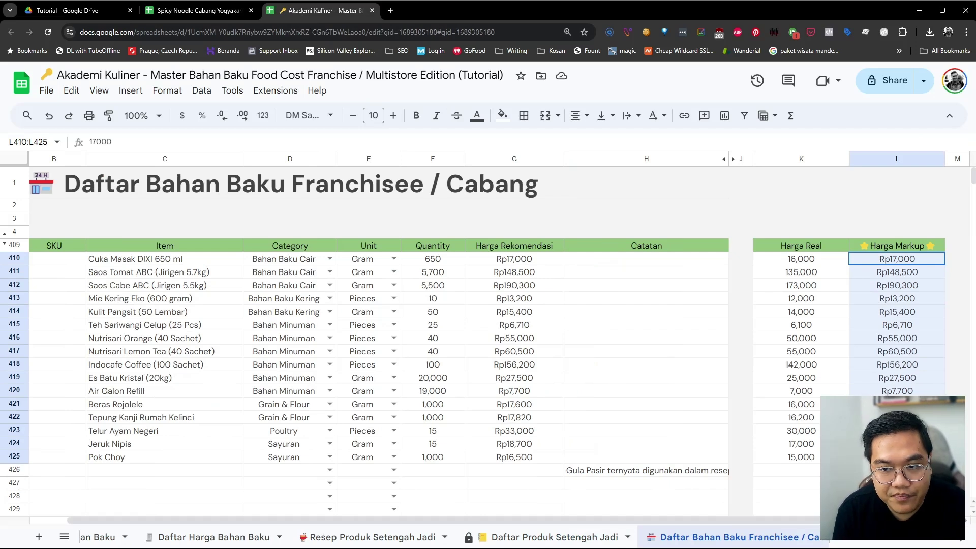
{"action": "left_click", "coordinate": [882, 259]}
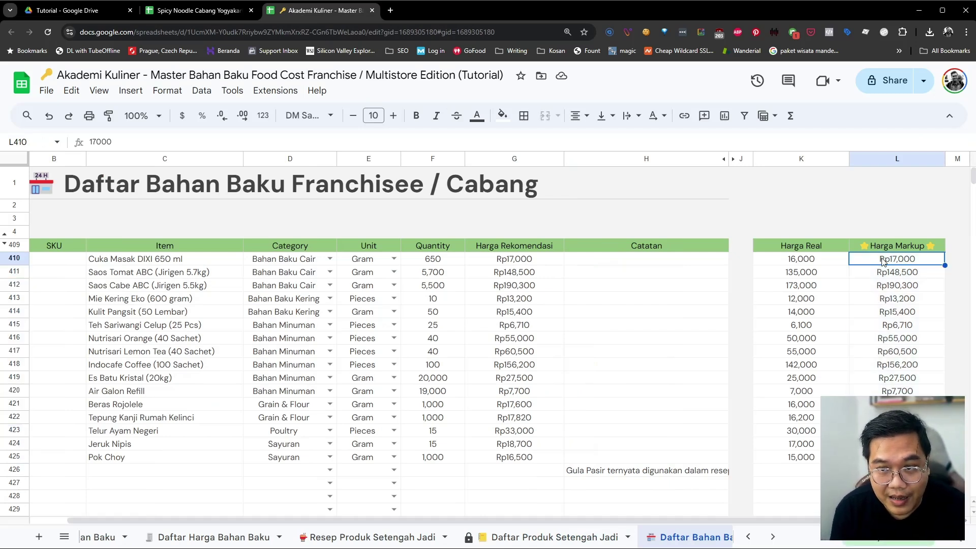
{"action": "type", "text": "16"}
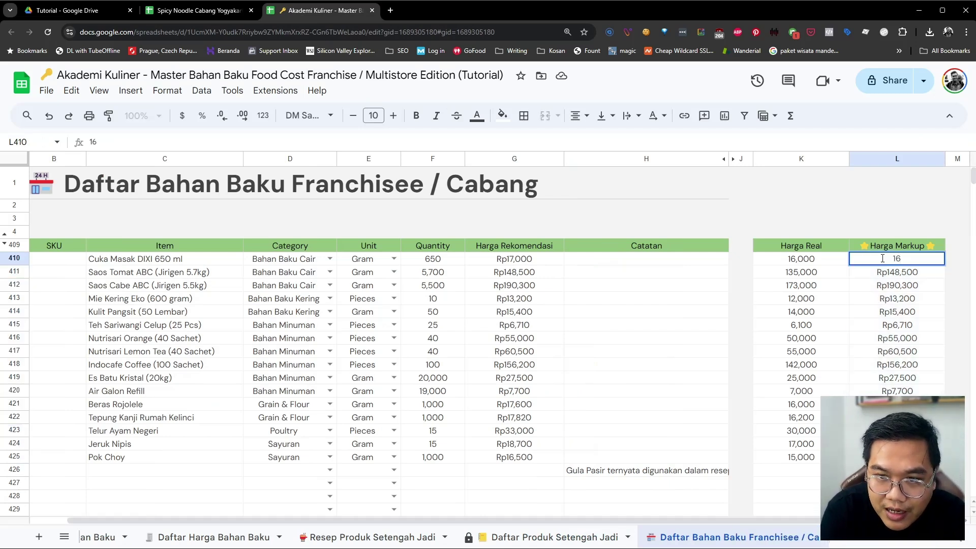
{"action": "key", "text": "BackSpace"}
{"action": "type", "text": "6"}
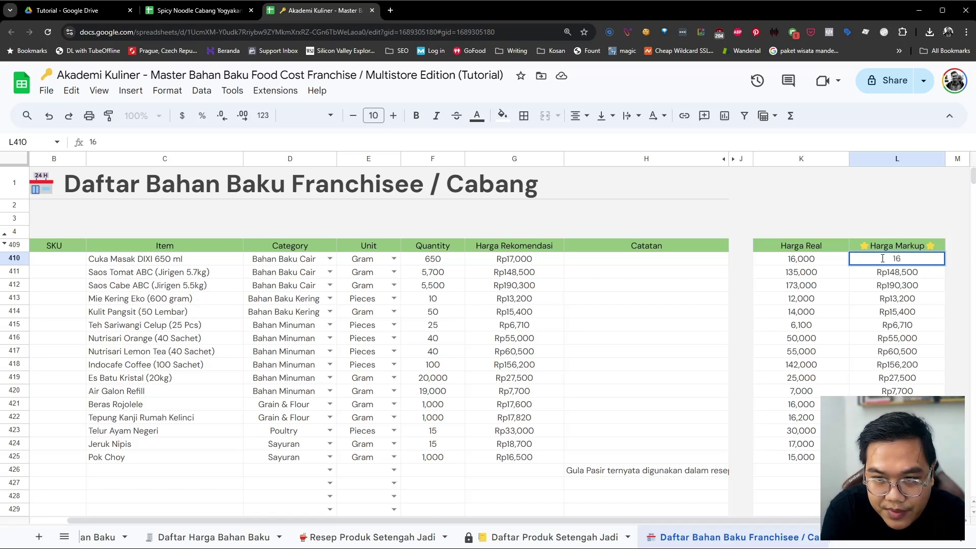
{"action": "type", "text": "000"}
{"action": "key", "text": "Return"}
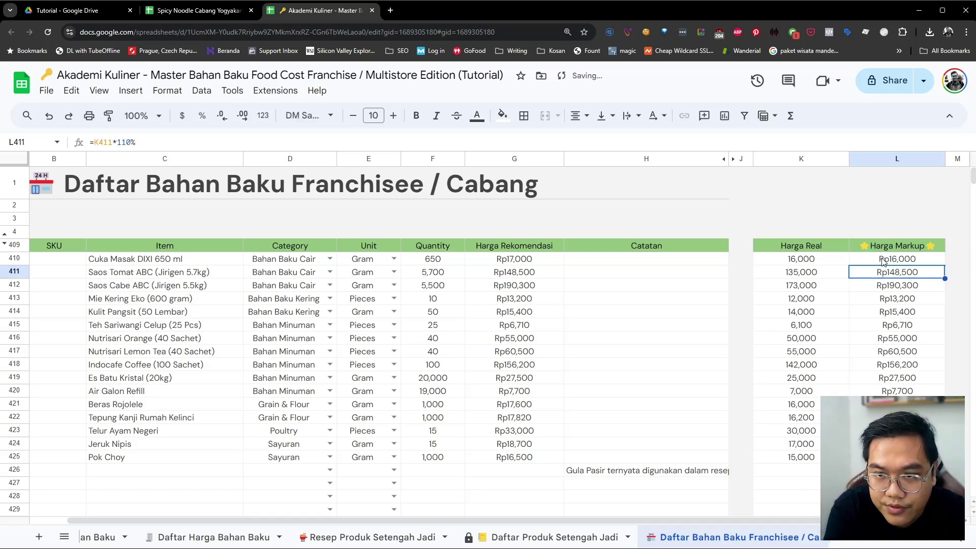
{"action": "left_click_drag", "start_coordinate": [820, 257], "coordinate": [809, 457]}
{"action": "key", "text": "ctrl+c"}
{"action": "left_click", "coordinate": [899, 260]}
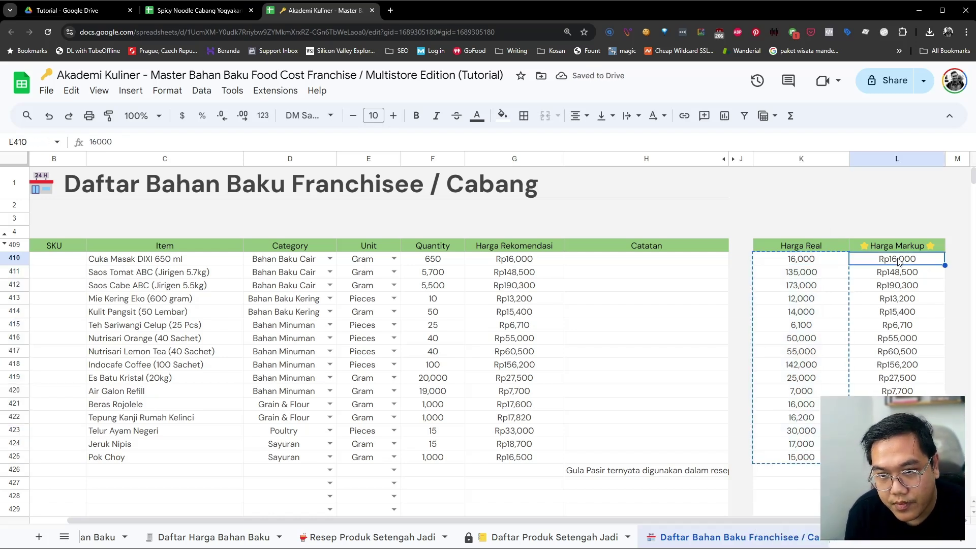
{"action": "key", "text": "ctrl+v"}
Format K410:L425 as Indonesian Rupiah and return to the branch workbook
{"action": "left_click", "coordinate": [817, 261]}
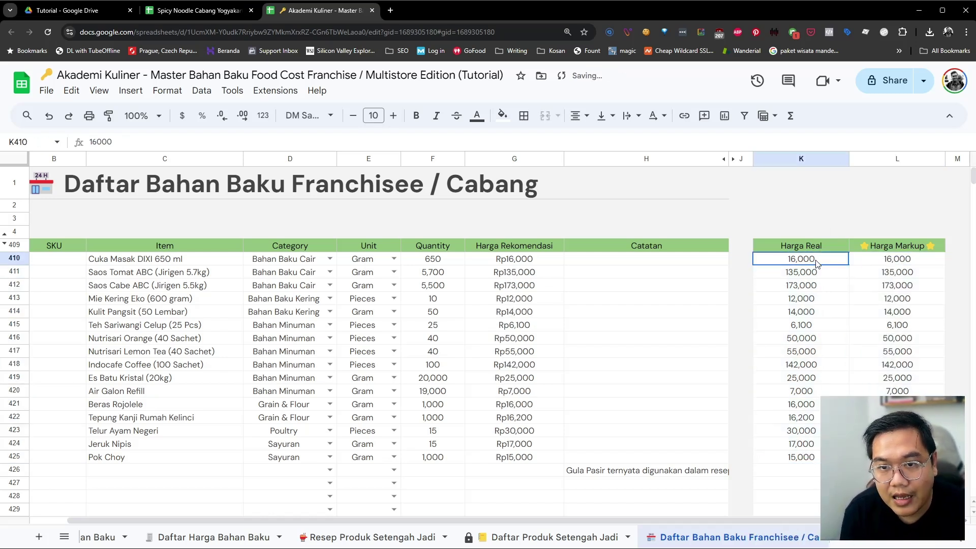
{"action": "left_click_drag", "start_coordinate": [817, 261], "coordinate": [864, 457]}
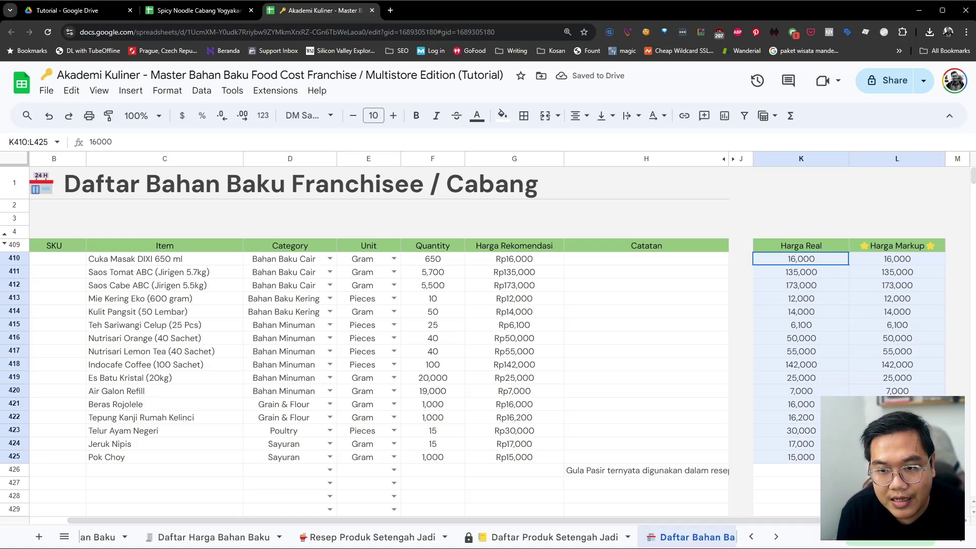
{"action": "left_click", "coordinate": [153, 96]}
{"action": "mouse_move", "coordinate": [190, 144]}
{"action": "left_click", "coordinate": [361, 374]}
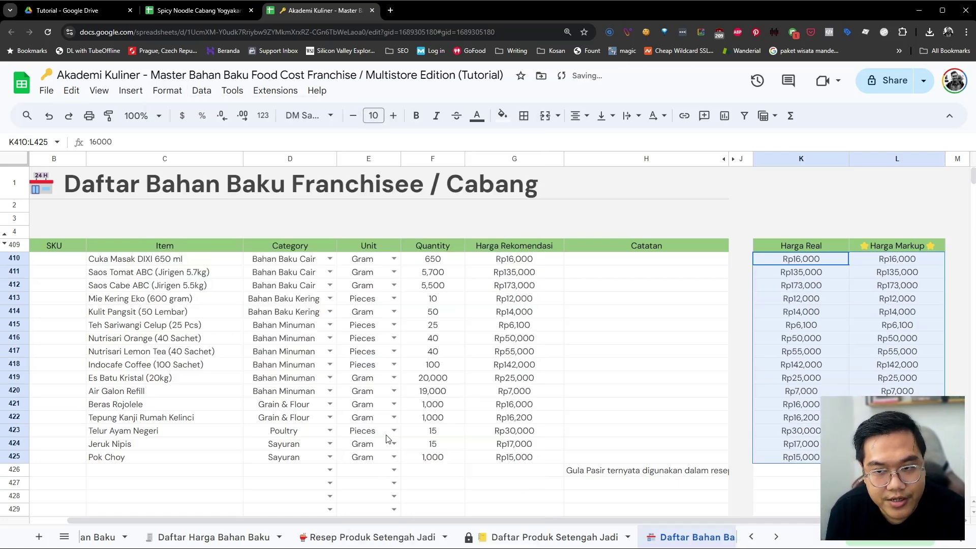
{"action": "left_click", "coordinate": [828, 352]}
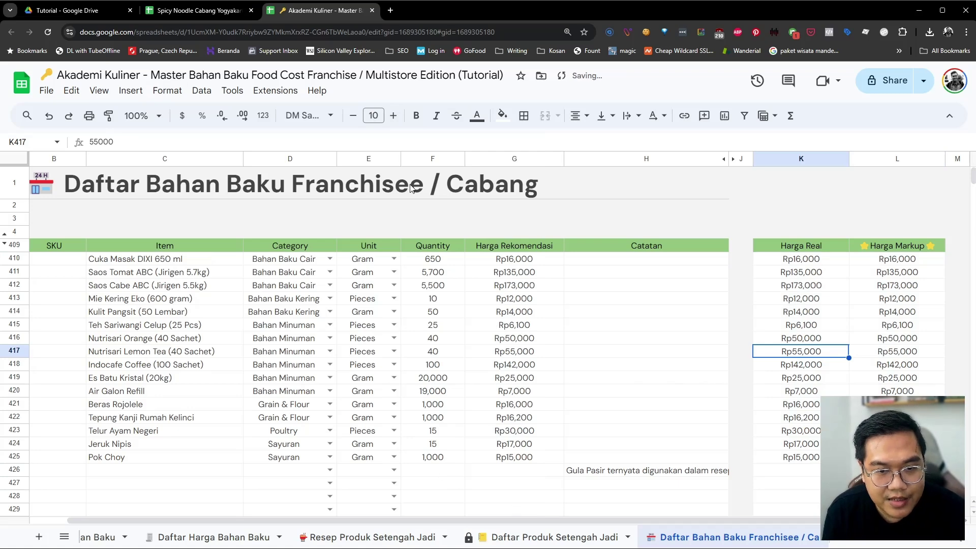
{"action": "left_click", "coordinate": [223, 10]}
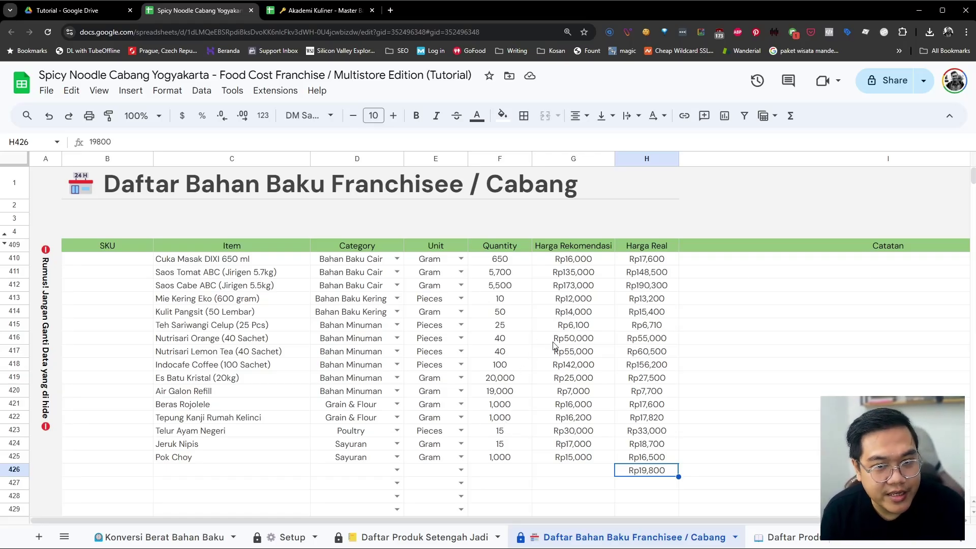
Paste the recommended prices from G410 down into the Harga Real column, then undo it
{"action": "left_click_drag", "start_coordinate": [577, 274], "coordinate": [579, 456]}
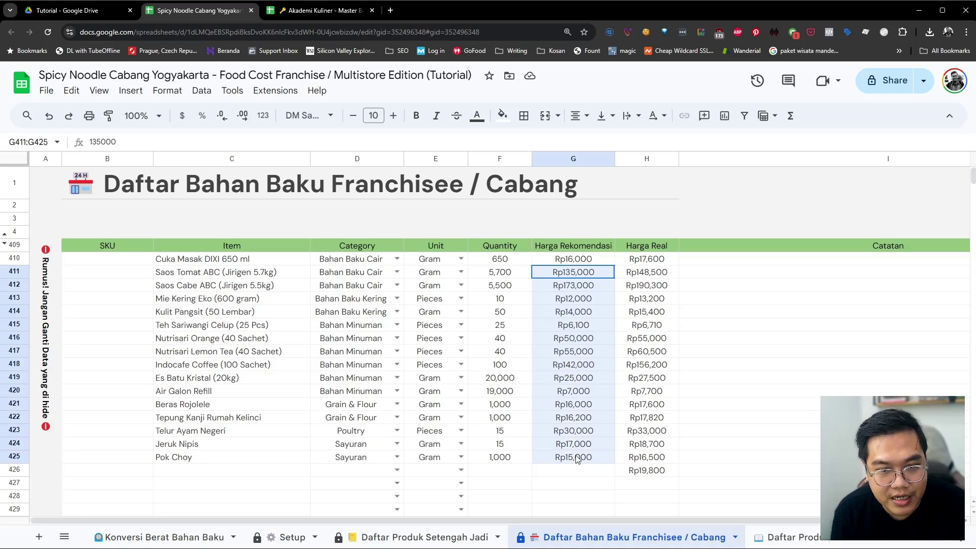
{"action": "left_click", "coordinate": [578, 260]}
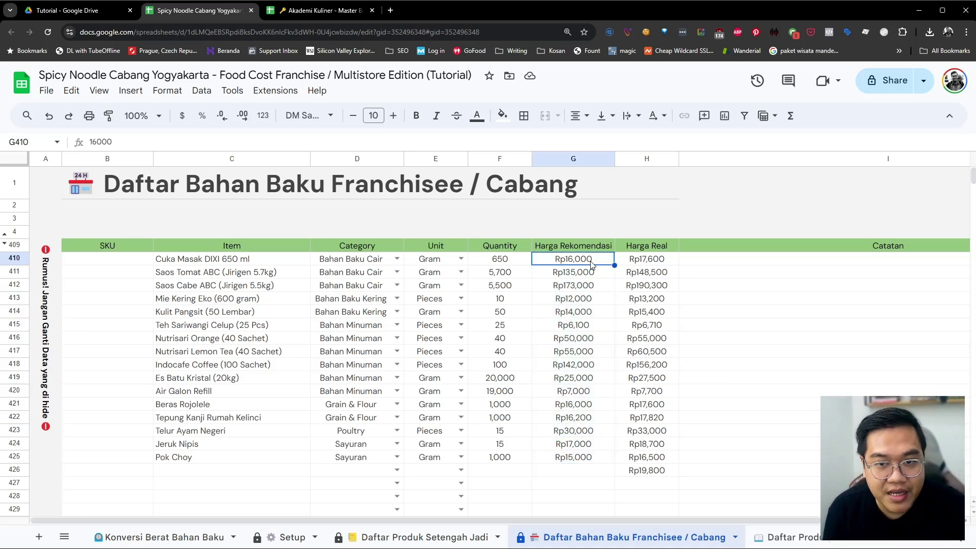
{"action": "left_click", "coordinate": [648, 263]}
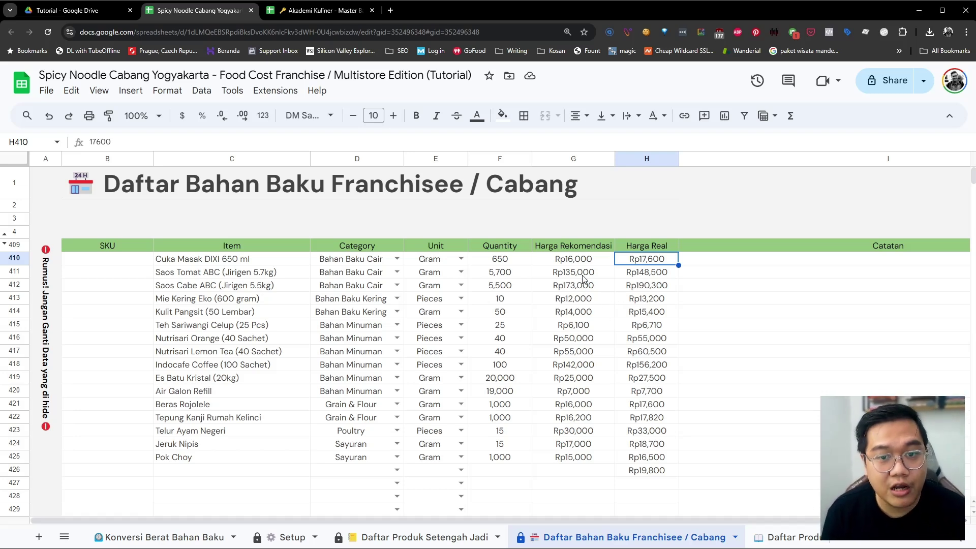
{"action": "left_click_drag", "start_coordinate": [590, 260], "coordinate": [588, 458]}
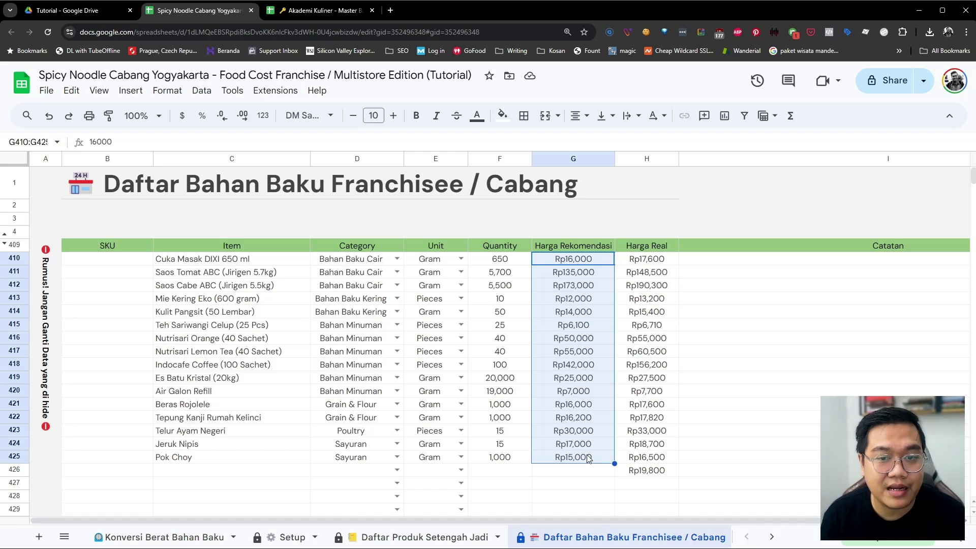
{"action": "key", "text": "ctrl+c"}
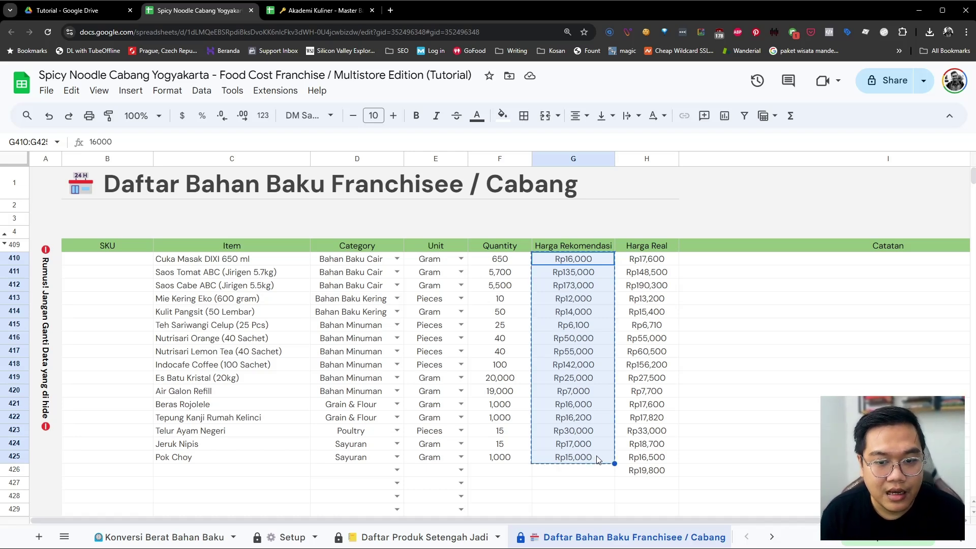
{"action": "left_click", "coordinate": [657, 259]}
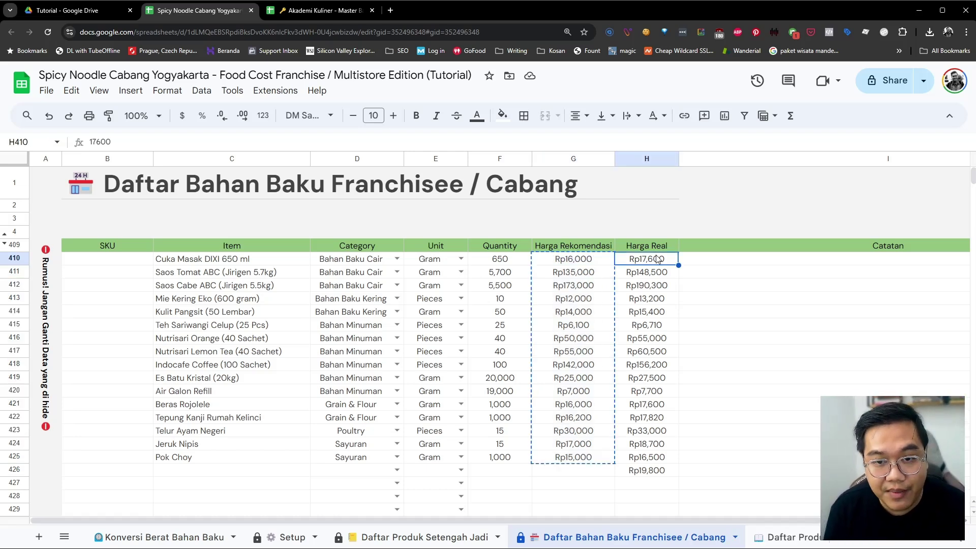
{"action": "key", "text": "ctrl+v"}
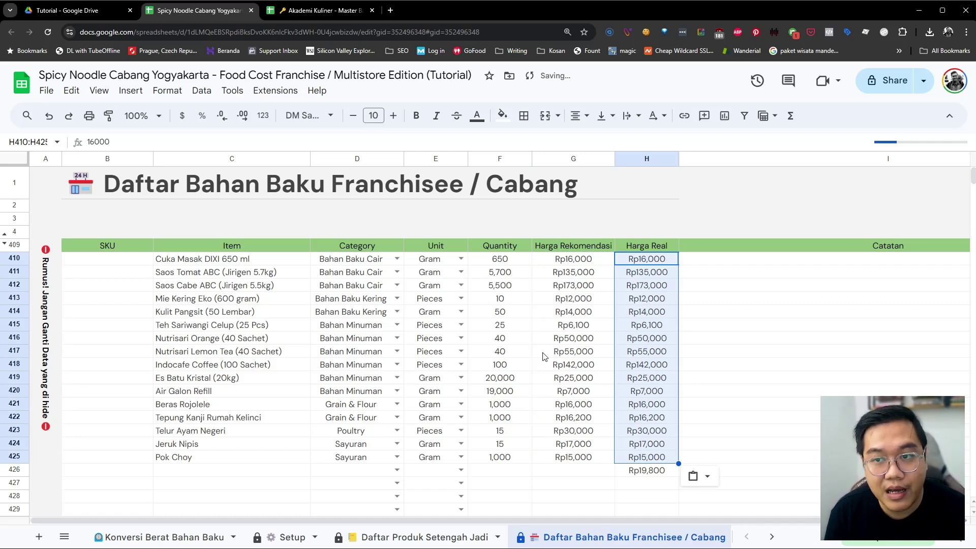
{"action": "key", "text": "ctrl+z"}
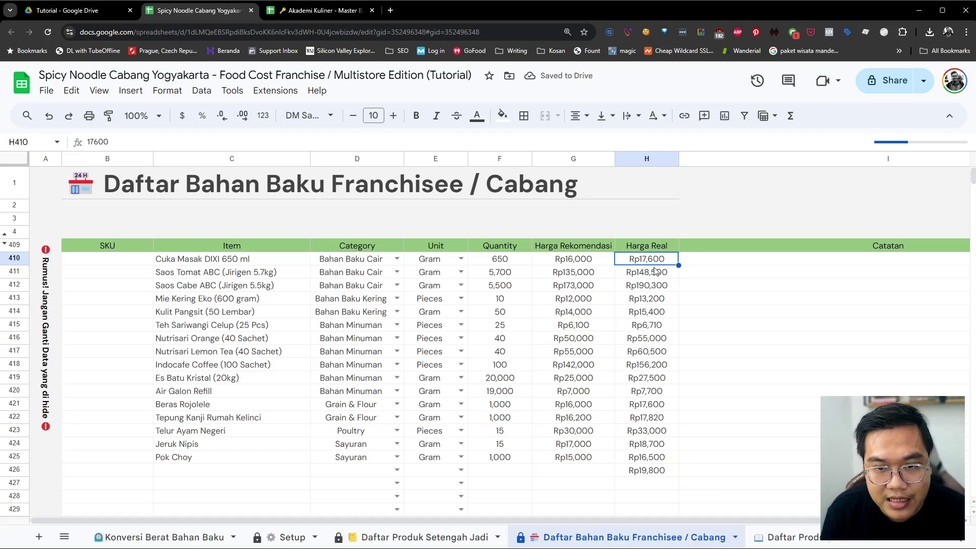
Check the Harga Real values for Cuka Masak DIXI and Saos Tomat ABC, then open Daftar Produk Setengah Jadi
{"action": "left_click", "coordinate": [648, 461]}
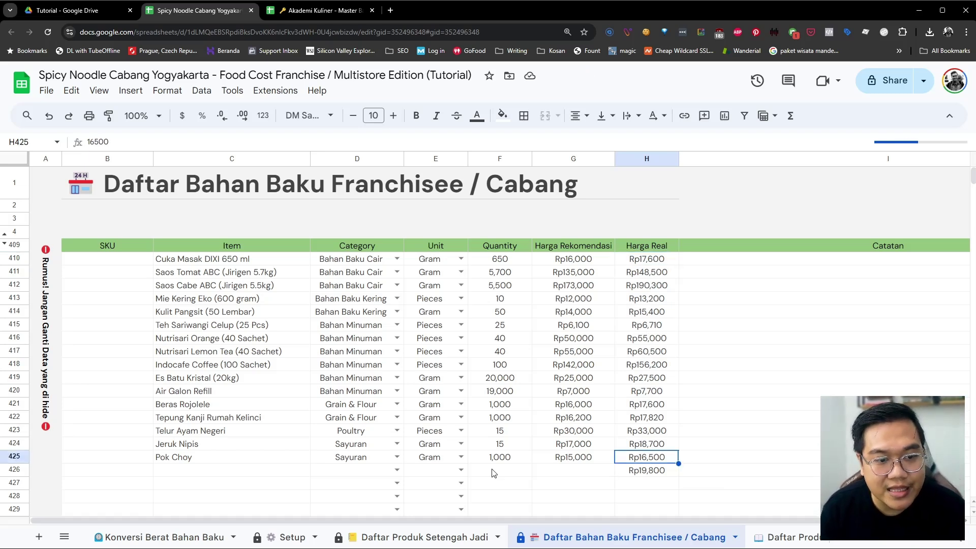
{"action": "left_click", "coordinate": [645, 276]}
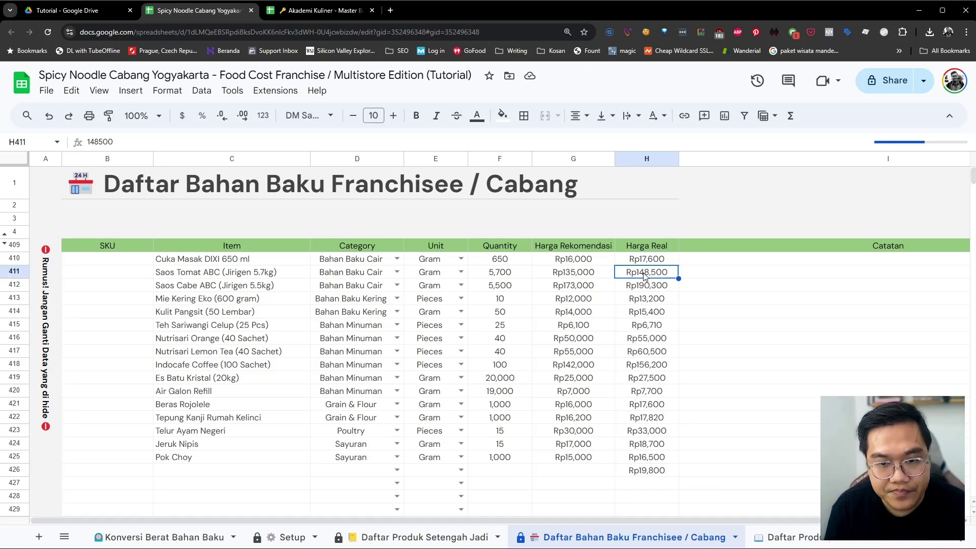
{"action": "left_click", "coordinate": [647, 260]}
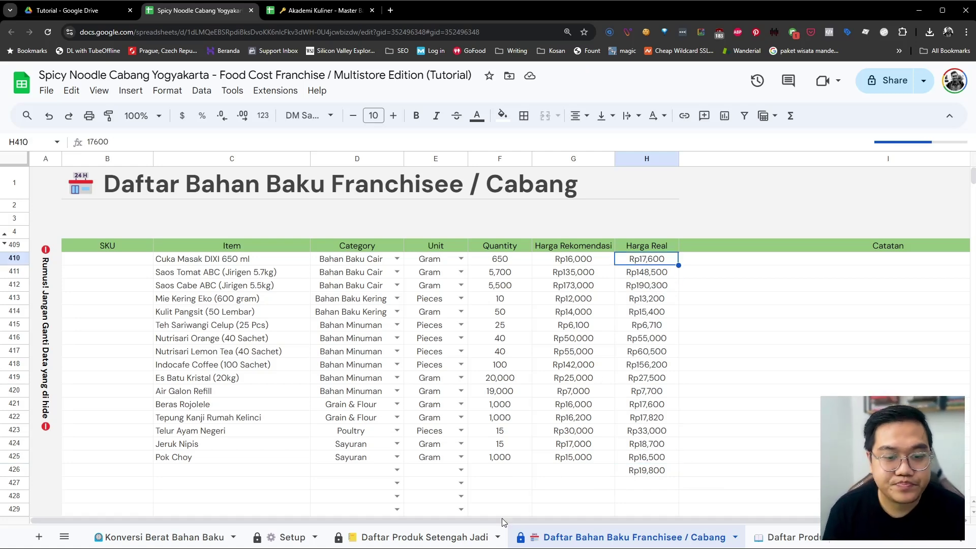
{"action": "left_click", "coordinate": [444, 544]}
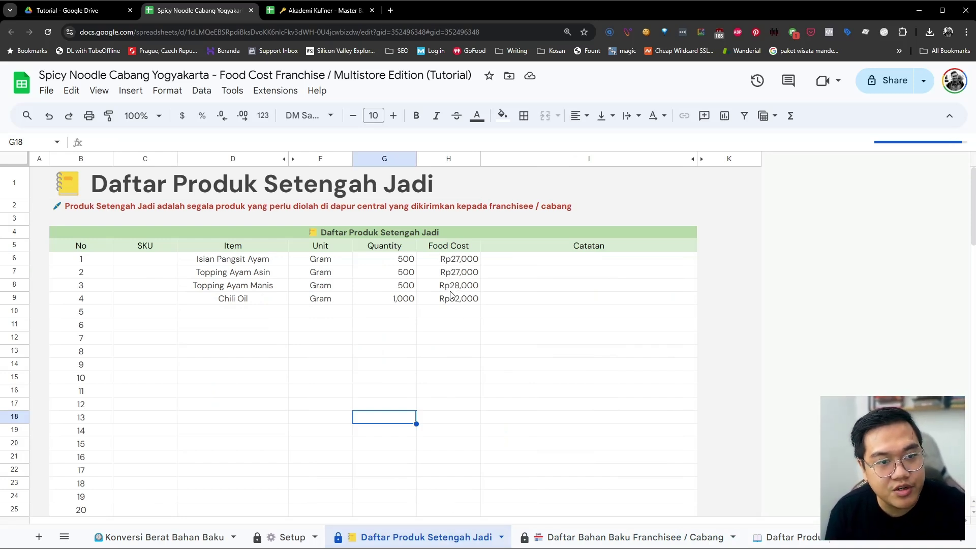
Review the master's franchise selling prices I6:I9, from Topping Ayam Asin to Chili Oil
{"action": "left_click", "coordinate": [332, 11]}
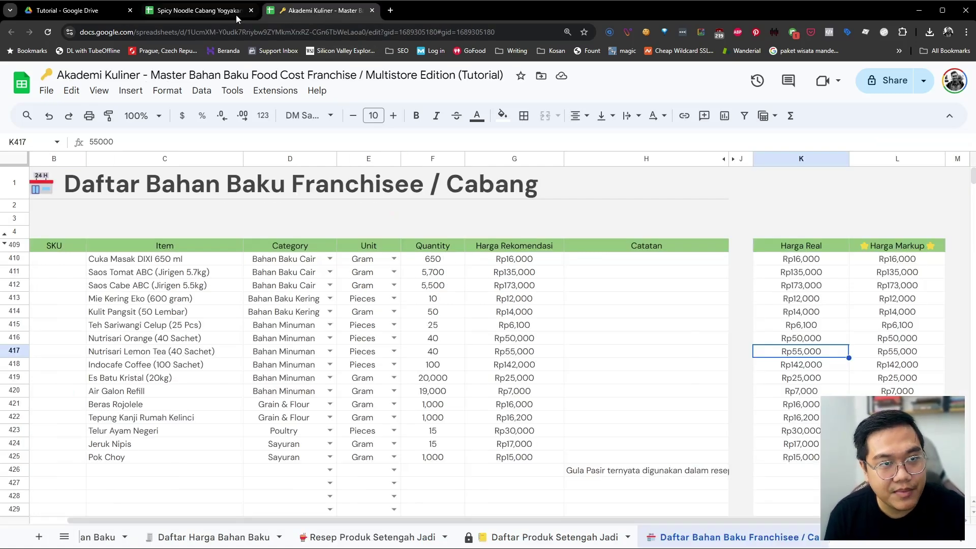
{"action": "left_click", "coordinate": [553, 534]}
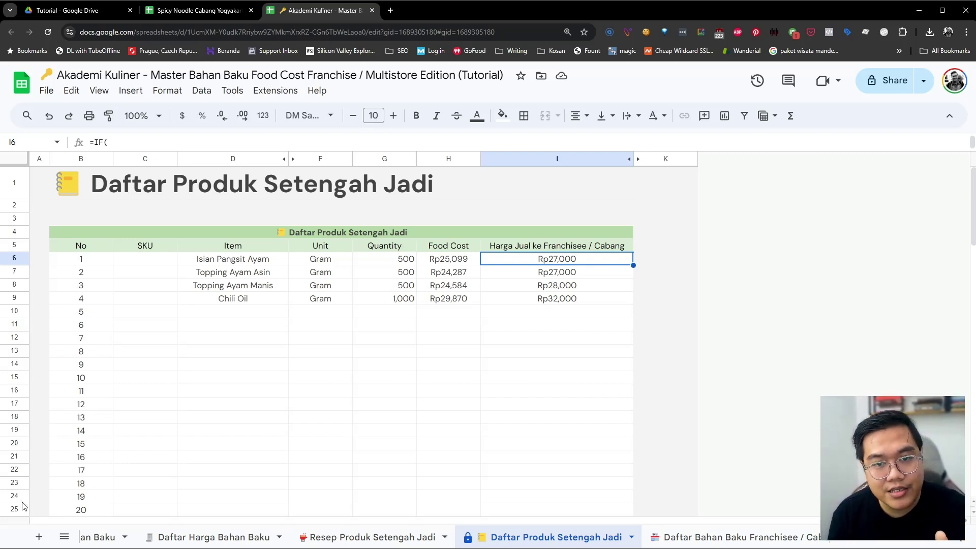
{"action": "left_click", "coordinate": [522, 278]}
{"action": "left_click", "coordinate": [523, 287]}
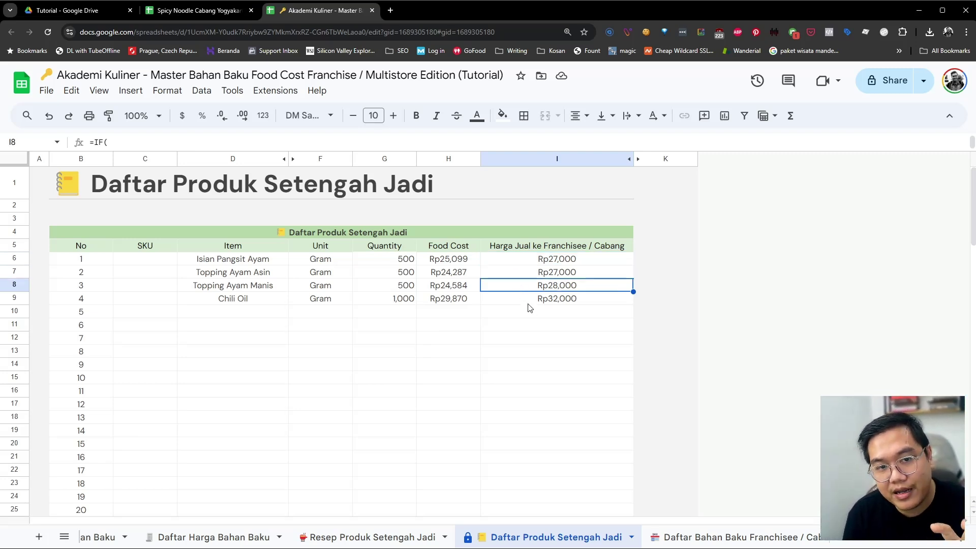
{"action": "left_click", "coordinate": [528, 304]}
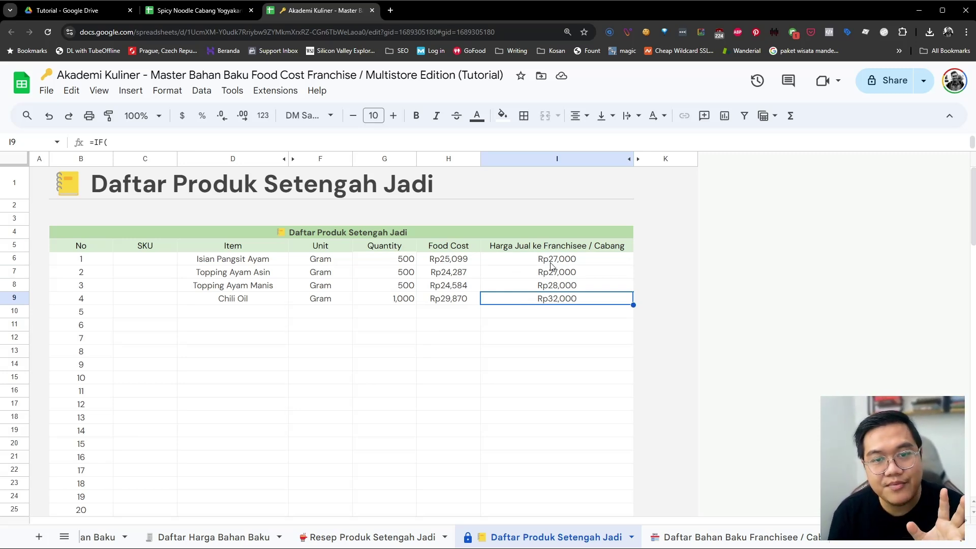
{"action": "left_click_drag", "start_coordinate": [559, 260], "coordinate": [554, 305]}
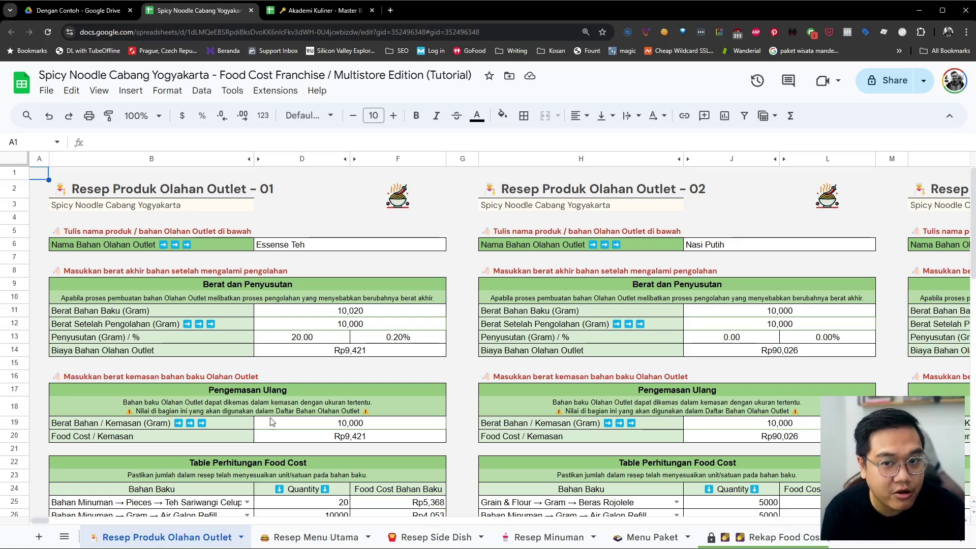
{"action": "left_click", "coordinate": [286, 395]}
{"action": "scroll", "coordinate": [285, 395], "scroll_direction": "down", "scroll_amount": 1}
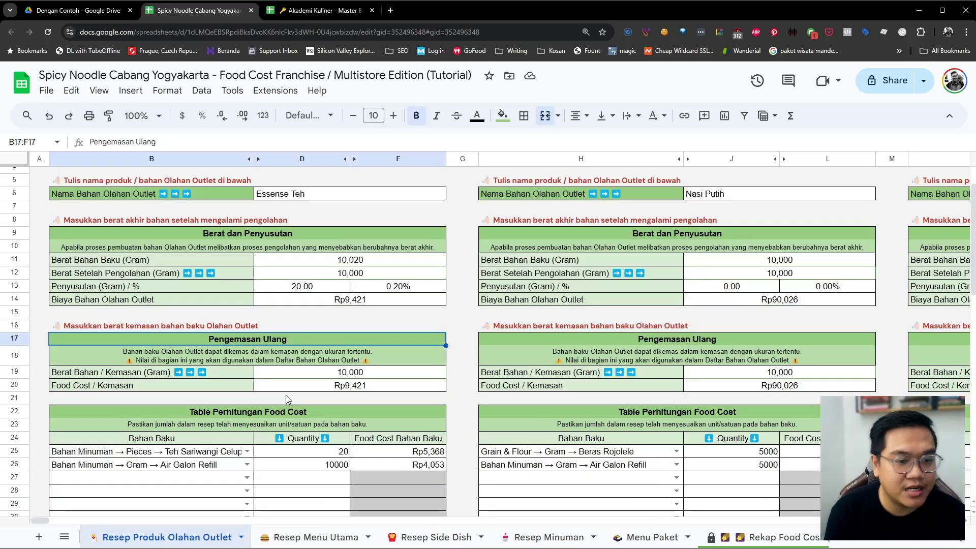
{"action": "scroll", "coordinate": [286, 395], "scroll_direction": "up", "scroll_amount": 1}
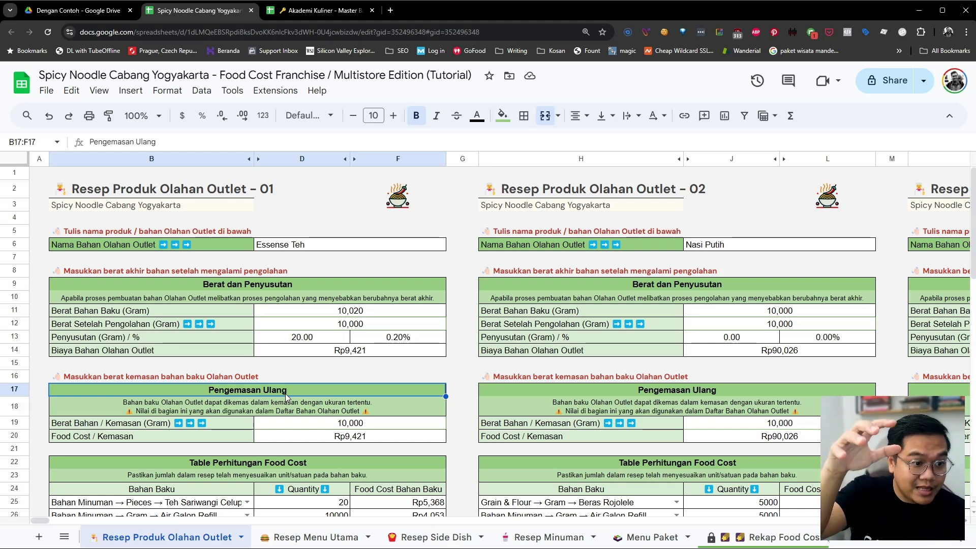
{"action": "left_click", "coordinate": [721, 248]}
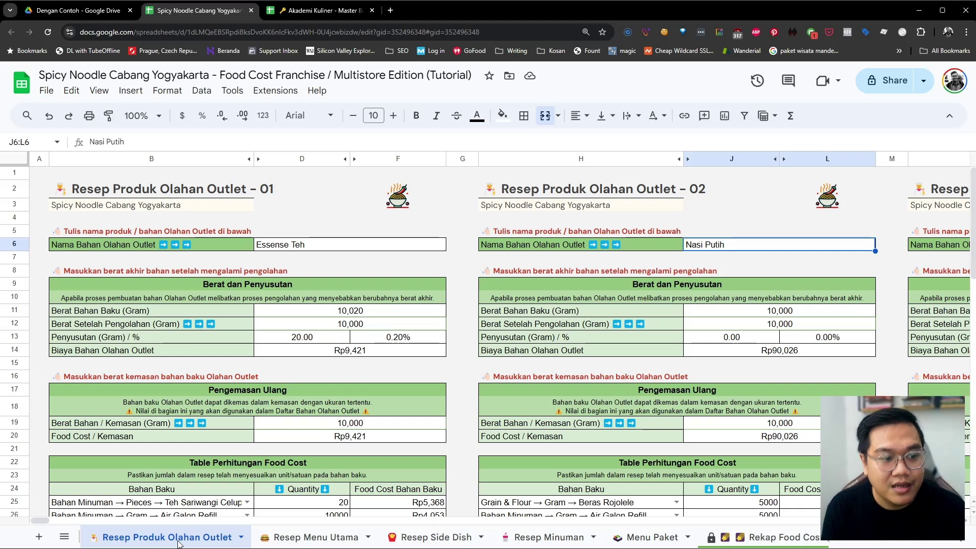
{"action": "left_click", "coordinate": [334, 248]}
{"action": "left_click", "coordinate": [796, 248]}
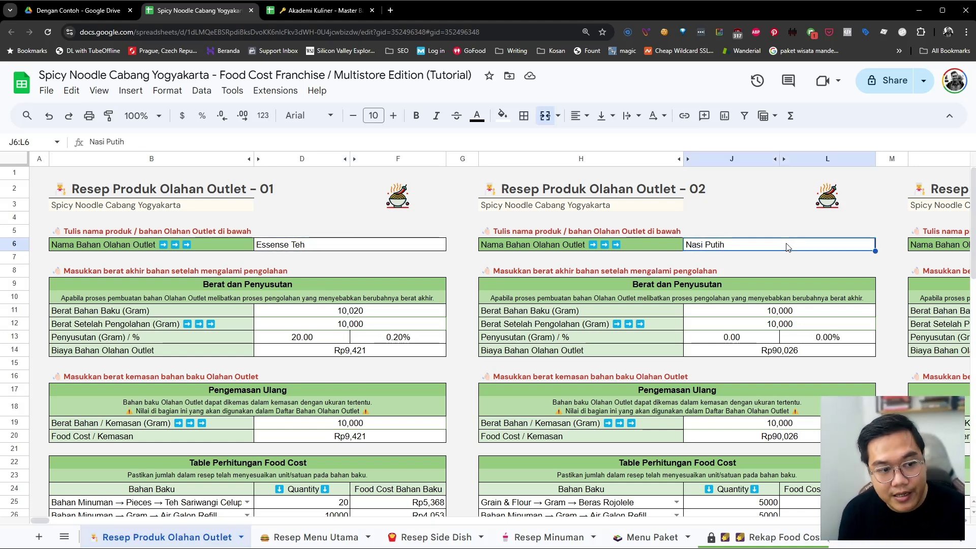
{"action": "scroll", "coordinate": [703, 270], "scroll_direction": "right", "scroll_amount": 5}
{"action": "scroll", "coordinate": [434, 282], "scroll_direction": "left", "scroll_amount": 5}
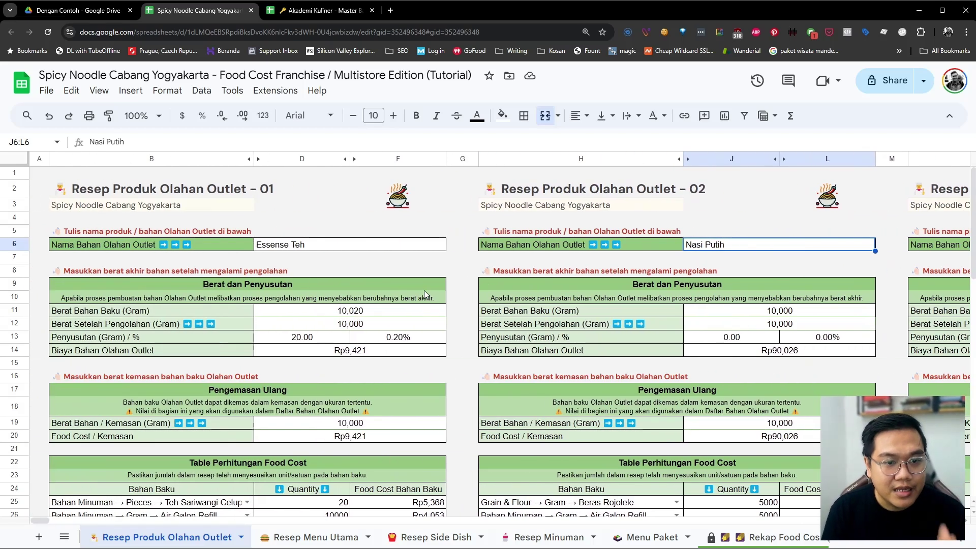
{"action": "scroll", "coordinate": [413, 300], "scroll_direction": "down", "scroll_amount": 1}
{"action": "scroll", "coordinate": [402, 326], "scroll_direction": "up", "scroll_amount": 1}
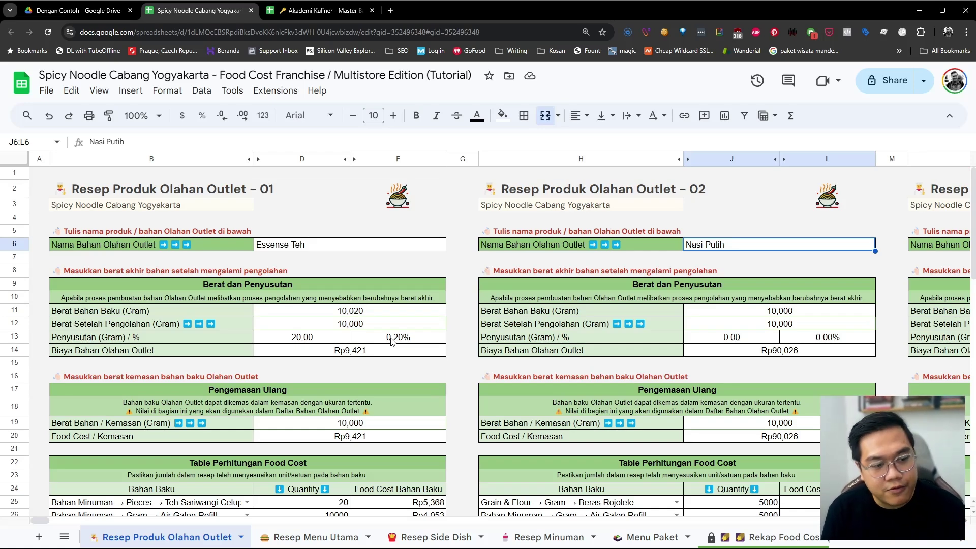
{"action": "scroll", "coordinate": [391, 341], "scroll_direction": "down", "scroll_amount": 2}
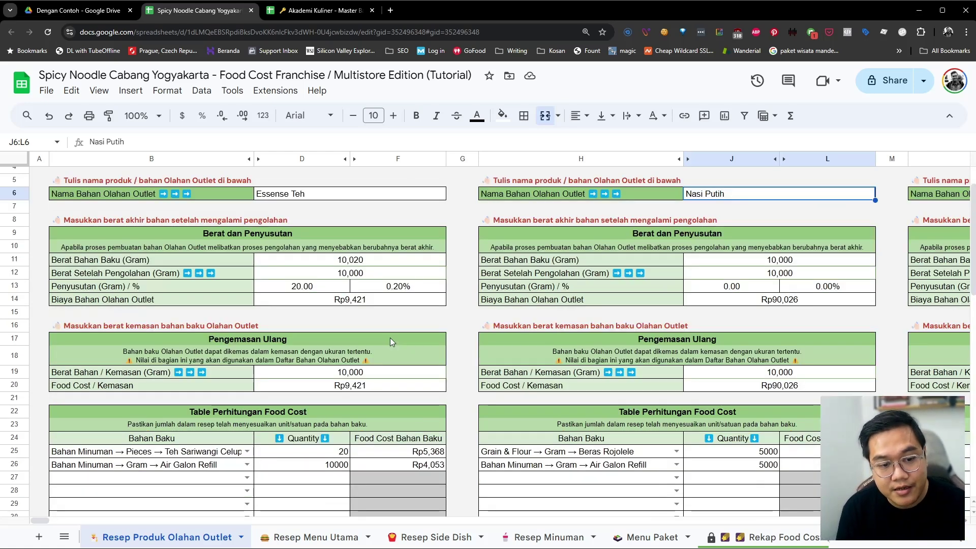
{"action": "left_click", "coordinate": [320, 414]}
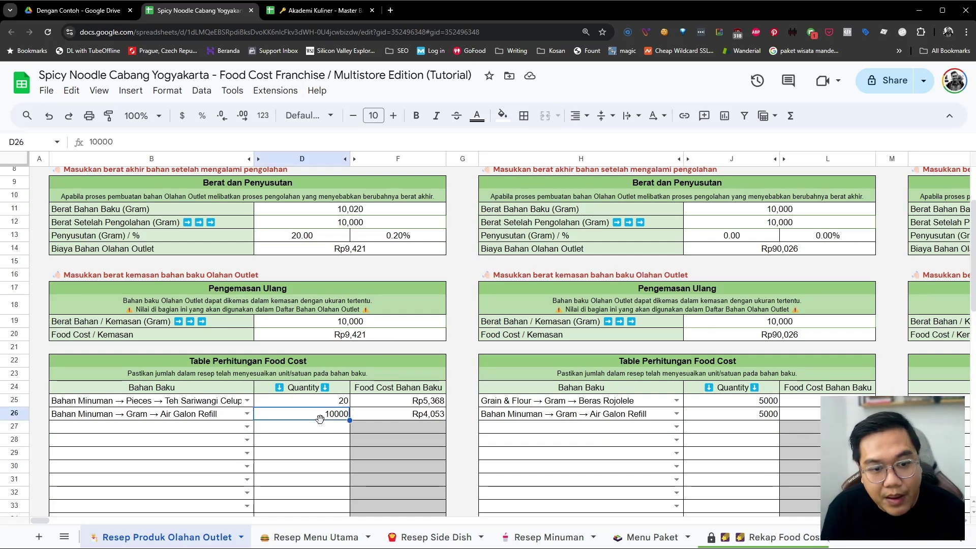
{"action": "scroll", "coordinate": [319, 420], "scroll_direction": "up", "scroll_amount": 1}
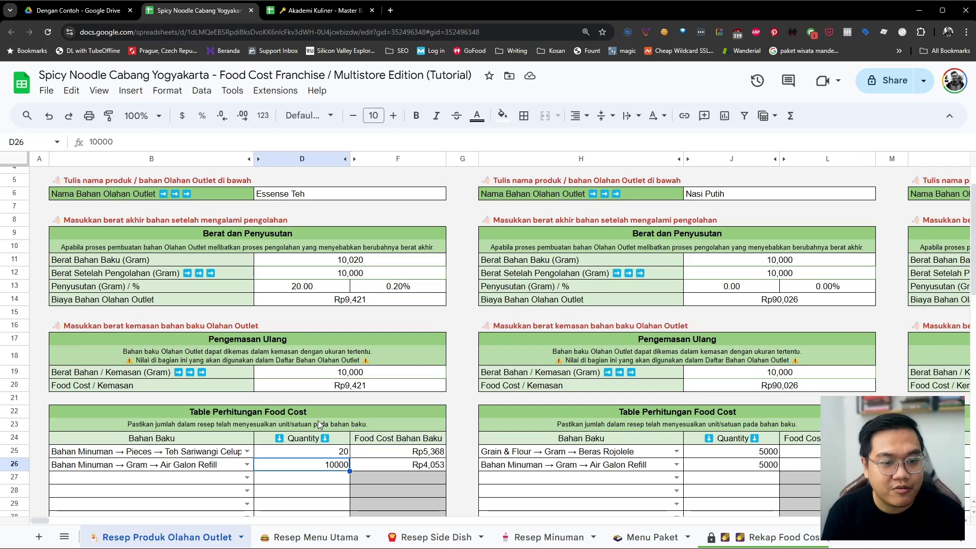
{"action": "scroll", "coordinate": [320, 425], "scroll_direction": "up", "scroll_amount": 1}
{"action": "left_click", "coordinate": [722, 246]}
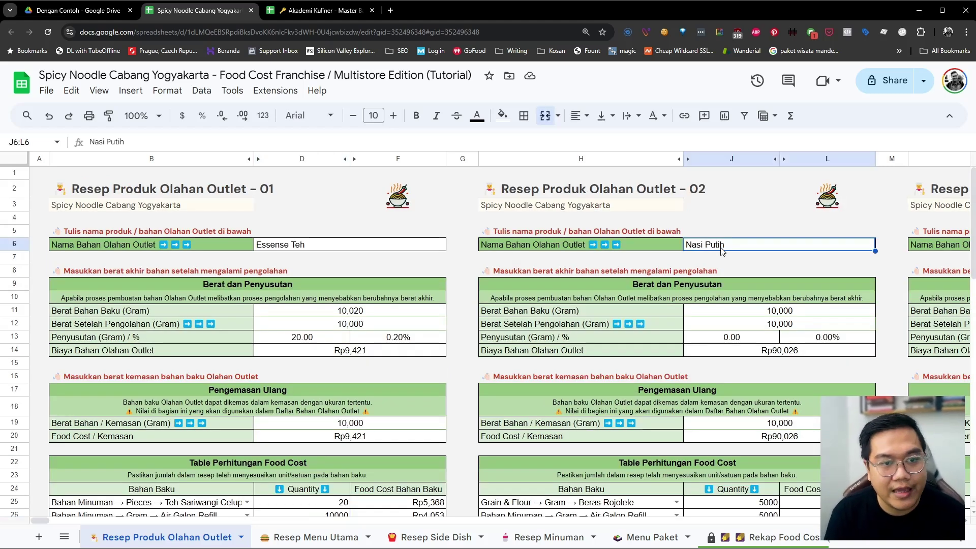
{"action": "scroll", "coordinate": [509, 249], "scroll_direction": "right", "scroll_amount": 4}
{"action": "left_click", "coordinate": [126, 249]}
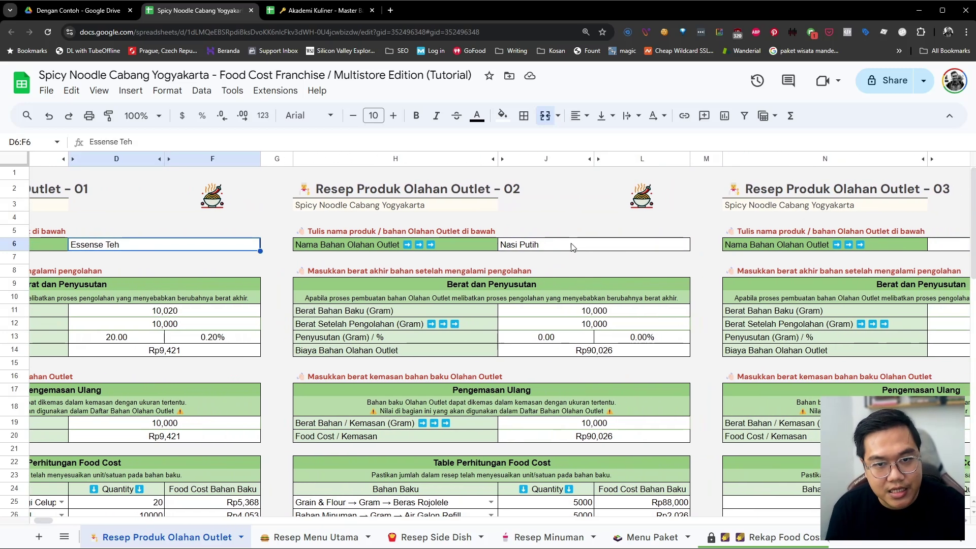
{"action": "left_click", "coordinate": [573, 247]}
{"action": "scroll", "coordinate": [573, 247], "scroll_direction": "right", "scroll_amount": 5}
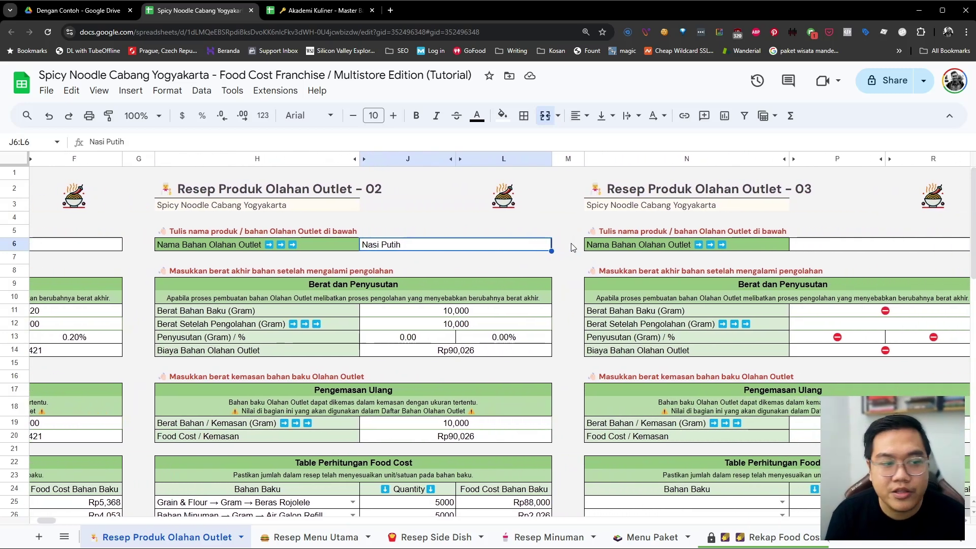
{"action": "scroll", "coordinate": [571, 243], "scroll_direction": "right", "scroll_amount": 2}
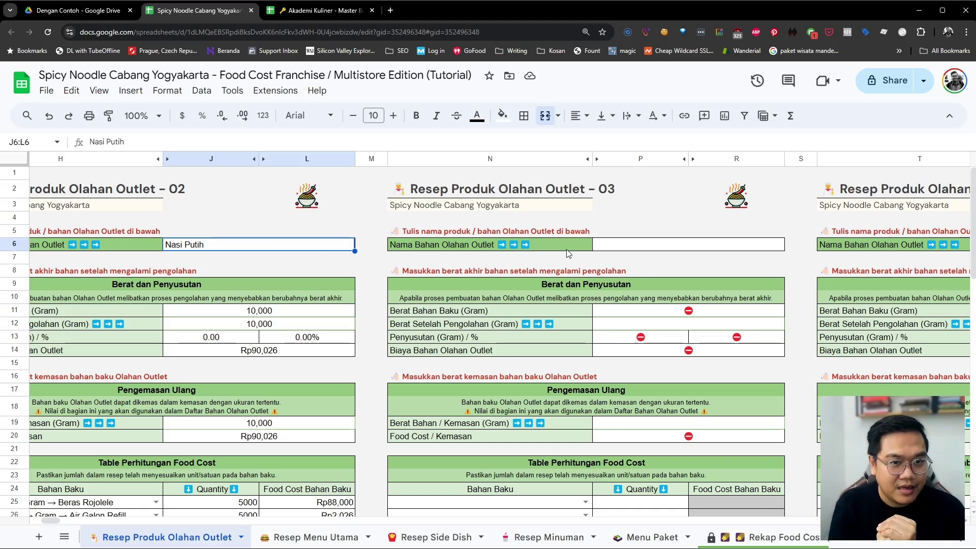
{"action": "left_click", "coordinate": [640, 246]}
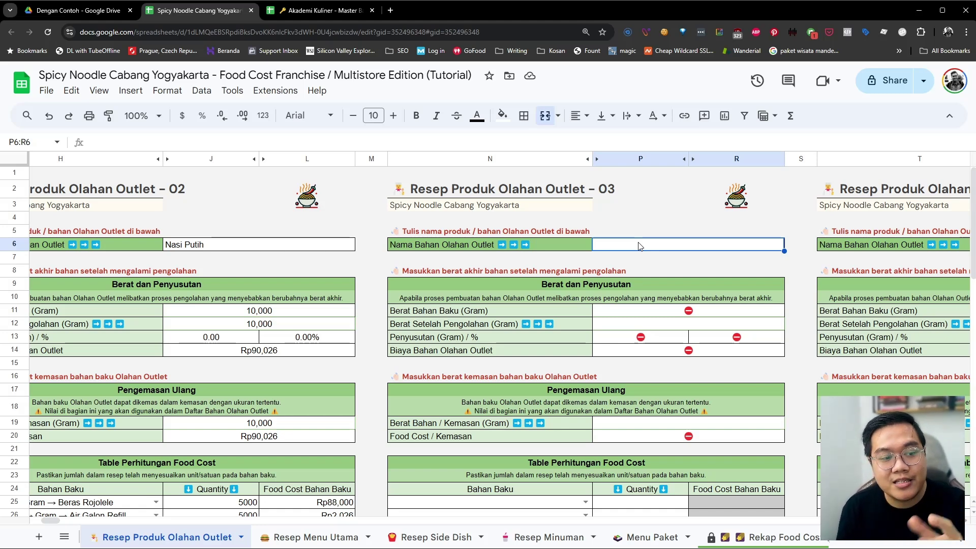
{"action": "scroll", "coordinate": [639, 246], "scroll_direction": "down", "scroll_amount": 1}
{"action": "left_click", "coordinate": [494, 458]}
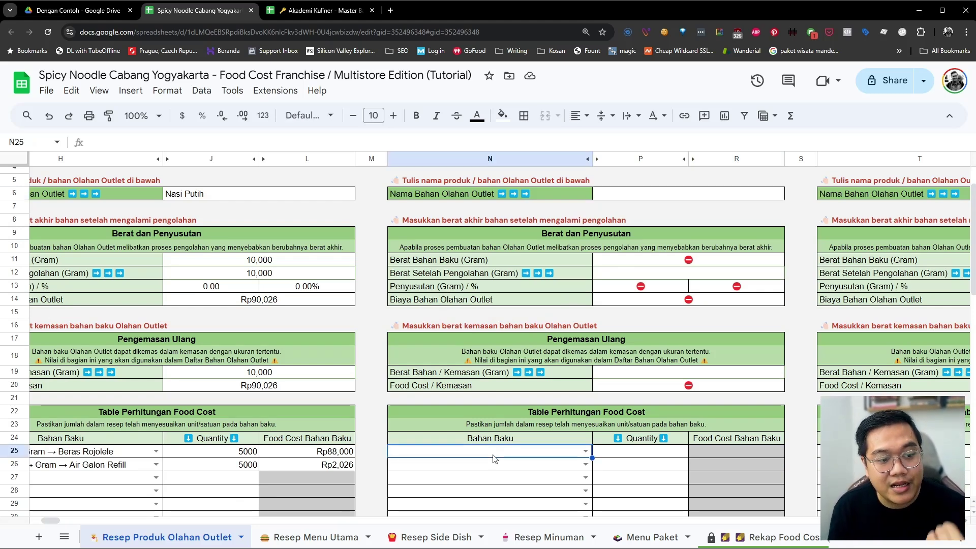
{"action": "left_click", "coordinate": [495, 468]}
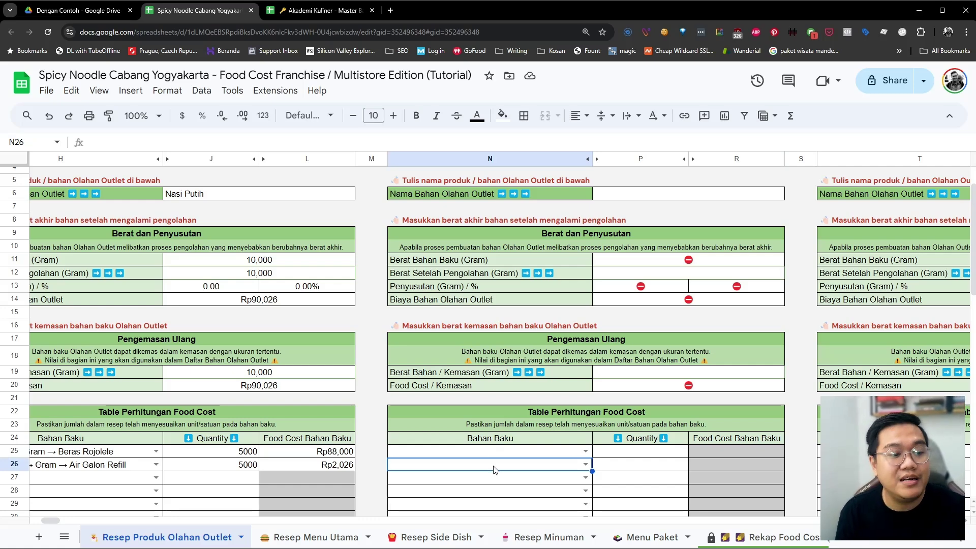
{"action": "scroll", "coordinate": [514, 328], "scroll_direction": "up", "scroll_amount": 1}
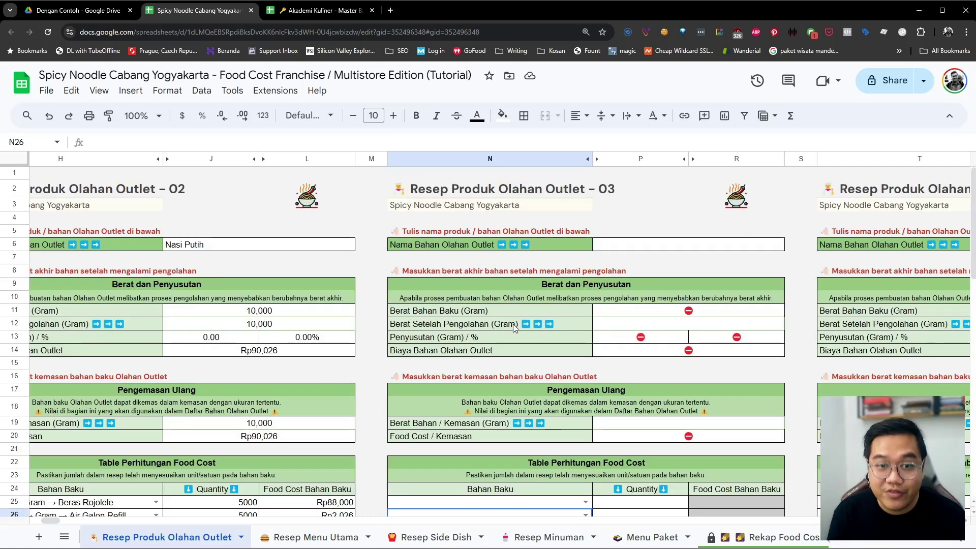
{"action": "scroll", "coordinate": [514, 328], "scroll_direction": "left", "scroll_amount": 5}
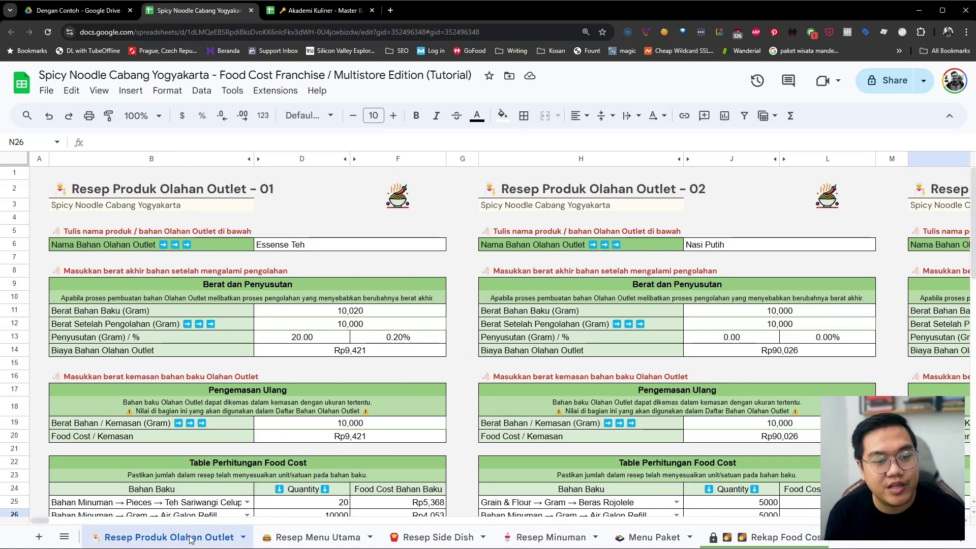
{"action": "left_click", "coordinate": [191, 537]}
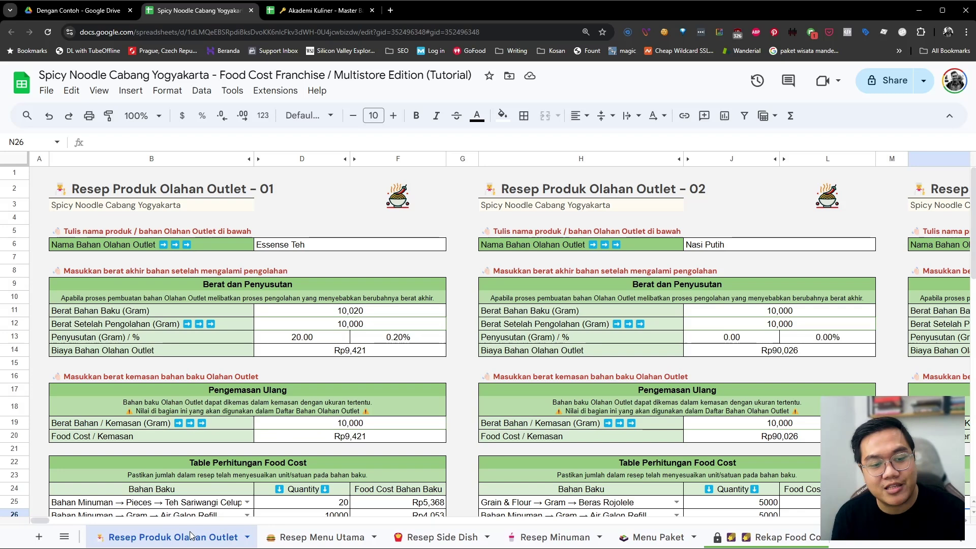
{"action": "left_click", "coordinate": [335, 391]}
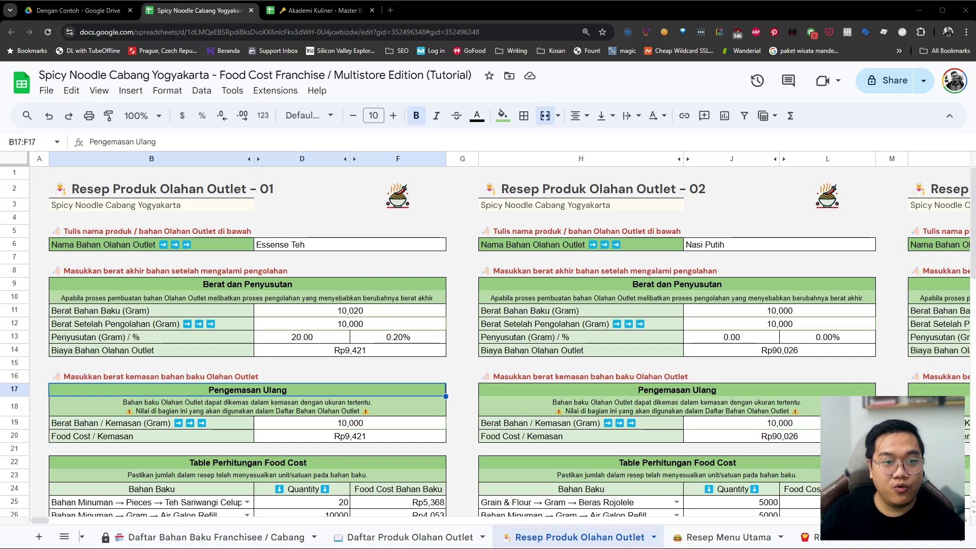
View Essense Teh and Nasi Putih on Daftar Produk Olahan Outlet and check Nasi Putih's item formula
{"action": "left_click", "coordinate": [364, 251]}
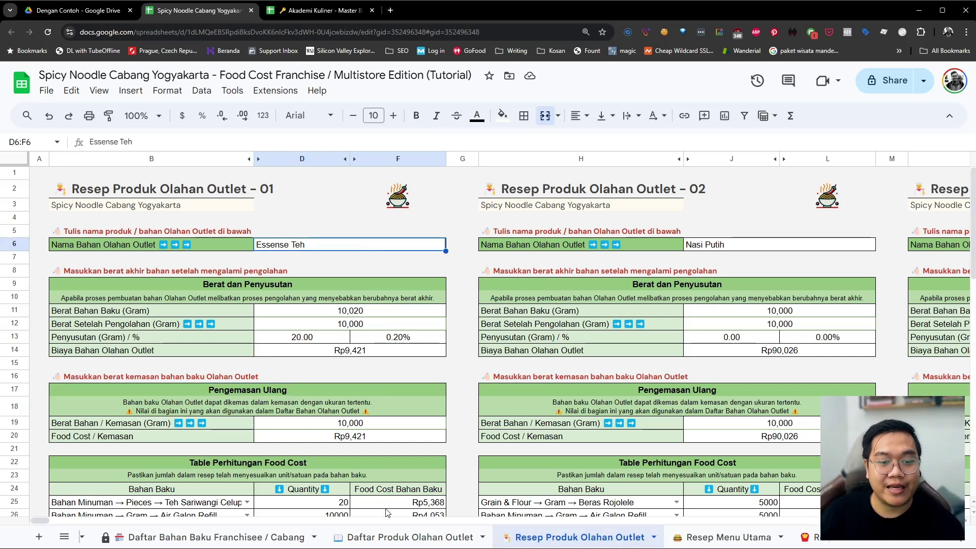
{"action": "left_click", "coordinate": [395, 537]}
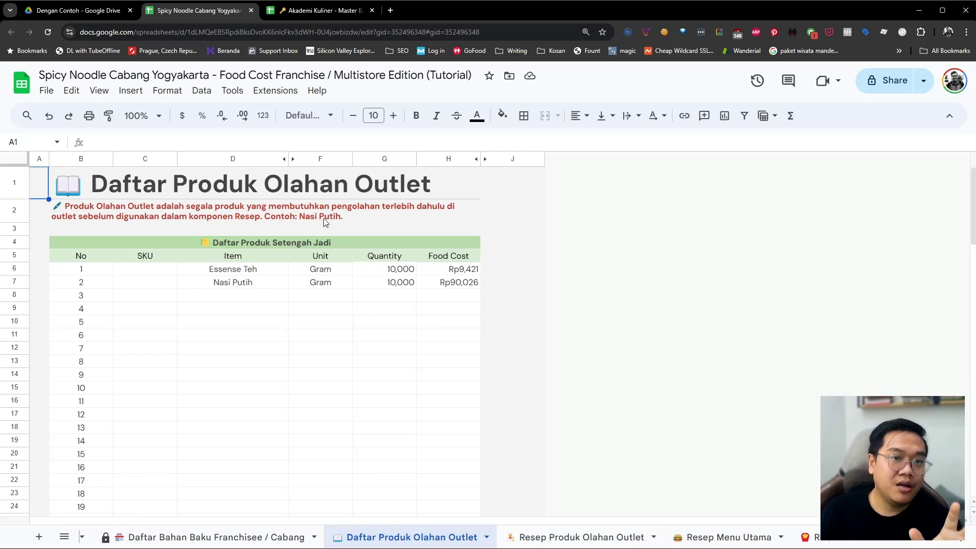
{"action": "left_click", "coordinate": [209, 283]}
{"action": "left_click", "coordinate": [216, 274]}
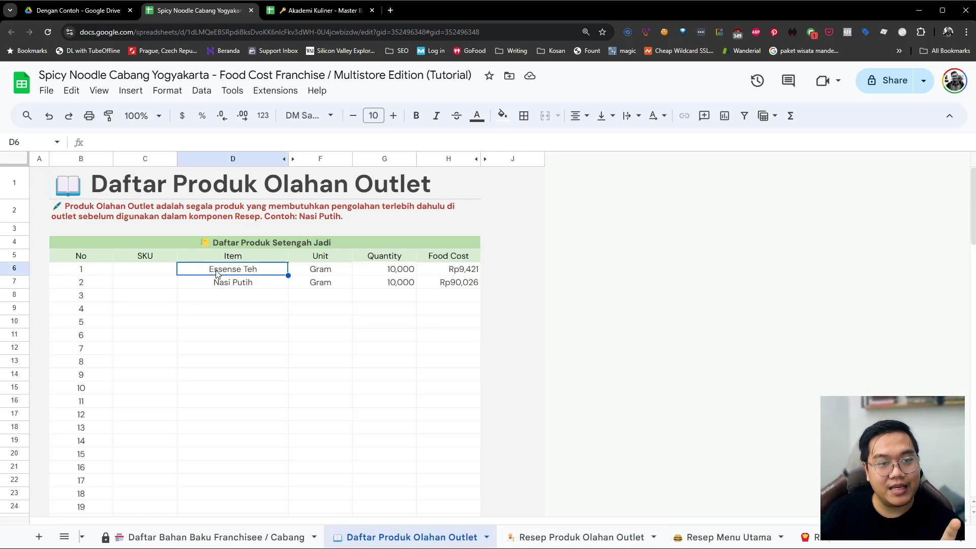
{"action": "left_click", "coordinate": [227, 285]}
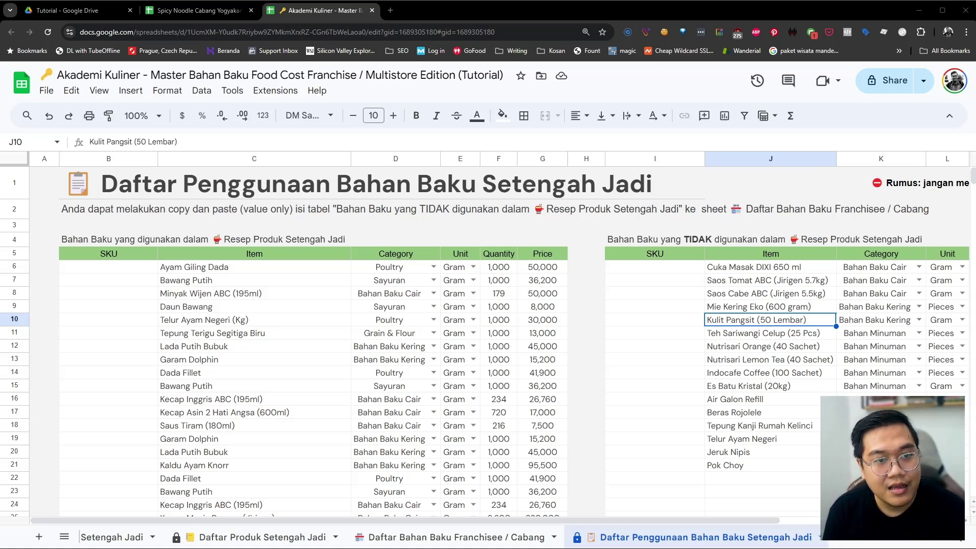
Inspect the used-ingredients formula in C6 and an unused ingredient in J8, then return to the branch workbook
{"action": "left_click", "coordinate": [252, 271]}
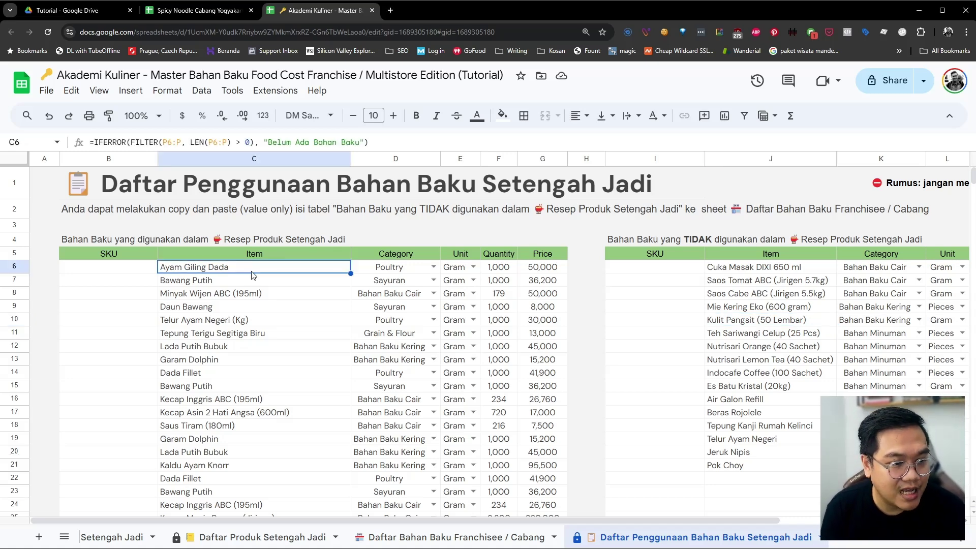
{"action": "left_click", "coordinate": [733, 291]}
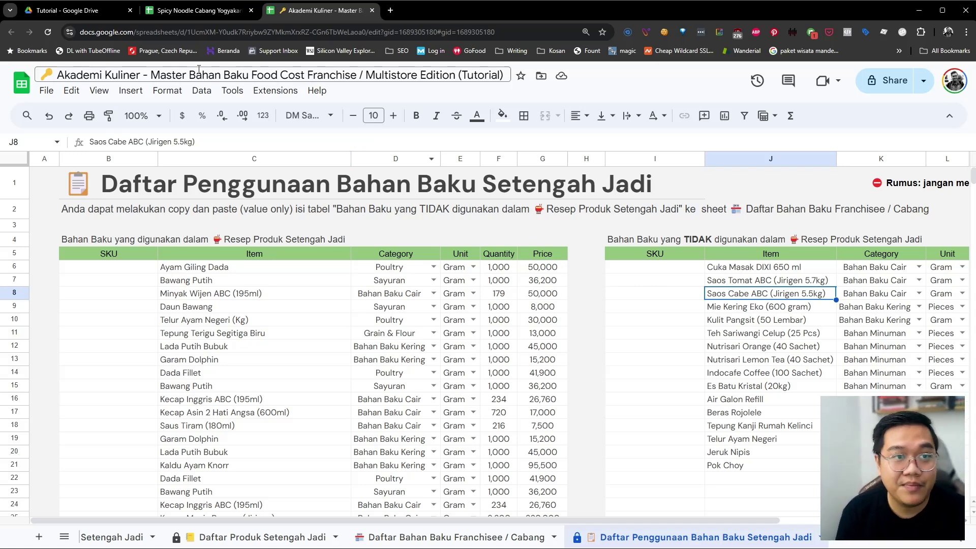
{"action": "left_click", "coordinate": [204, 15]}
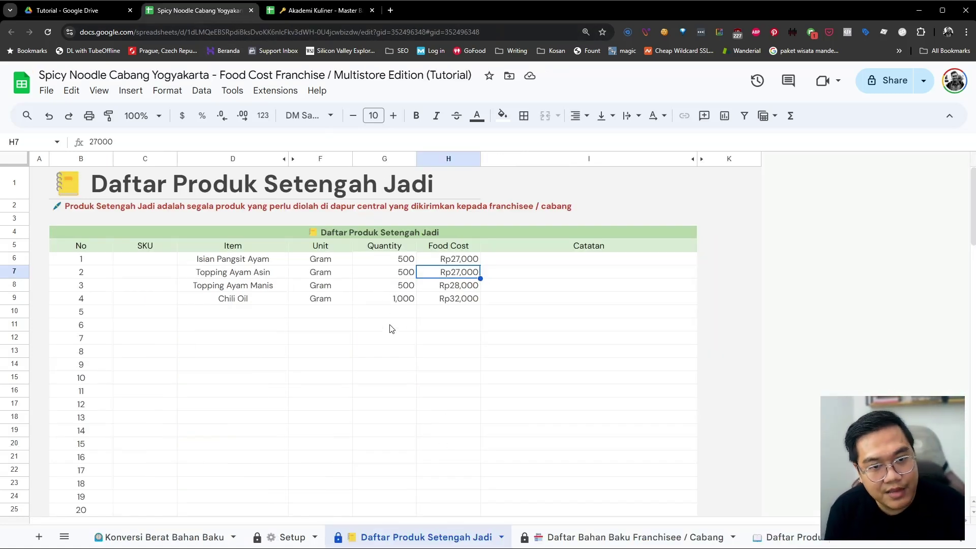
Browse the Resep Menu Utama recipes, then the Resep Side Dish sheet
{"action": "scroll", "coordinate": [575, 534], "scroll_direction": "down", "scroll_amount": 6}
{"action": "scroll", "coordinate": [575, 534], "scroll_direction": "down", "scroll_amount": 5}
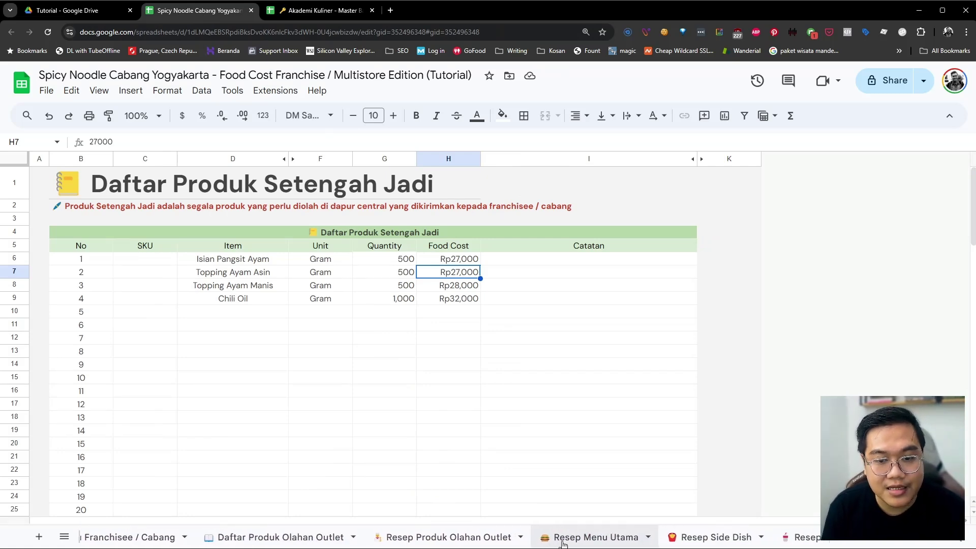
{"action": "left_click", "coordinate": [564, 539]}
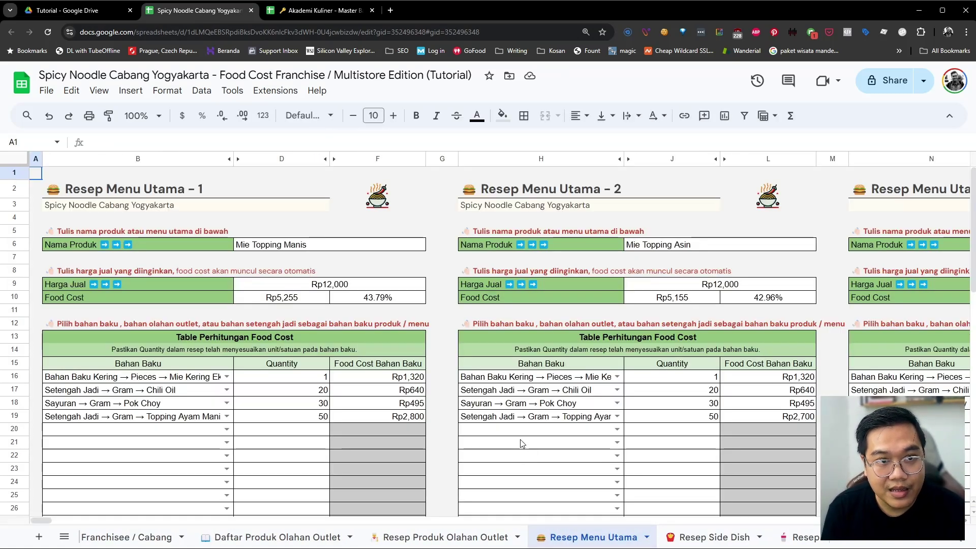
{"action": "scroll", "coordinate": [514, 468], "scroll_direction": "right", "scroll_amount": 1}
{"action": "scroll", "coordinate": [634, 463], "scroll_direction": "right", "scroll_amount": 15}
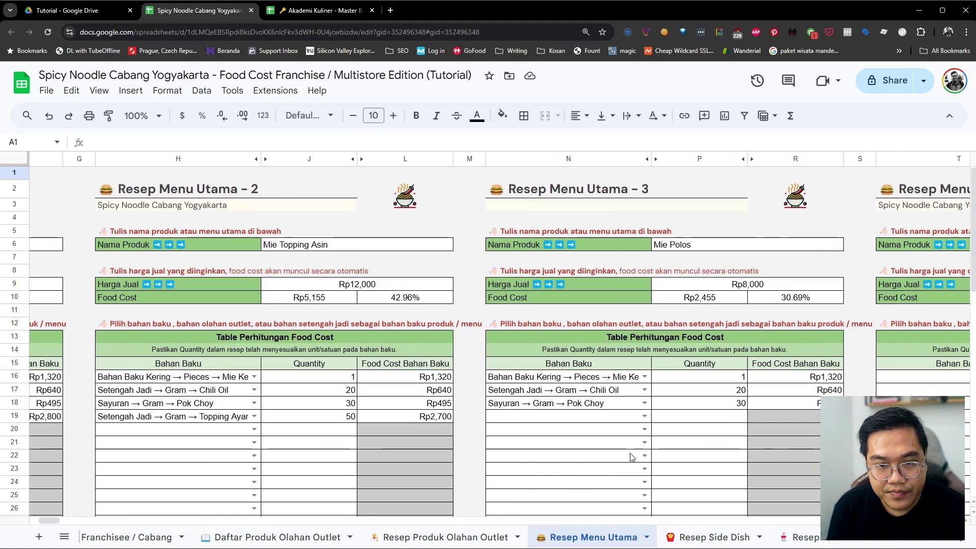
{"action": "scroll", "coordinate": [624, 456], "scroll_direction": "left", "scroll_amount": 15}
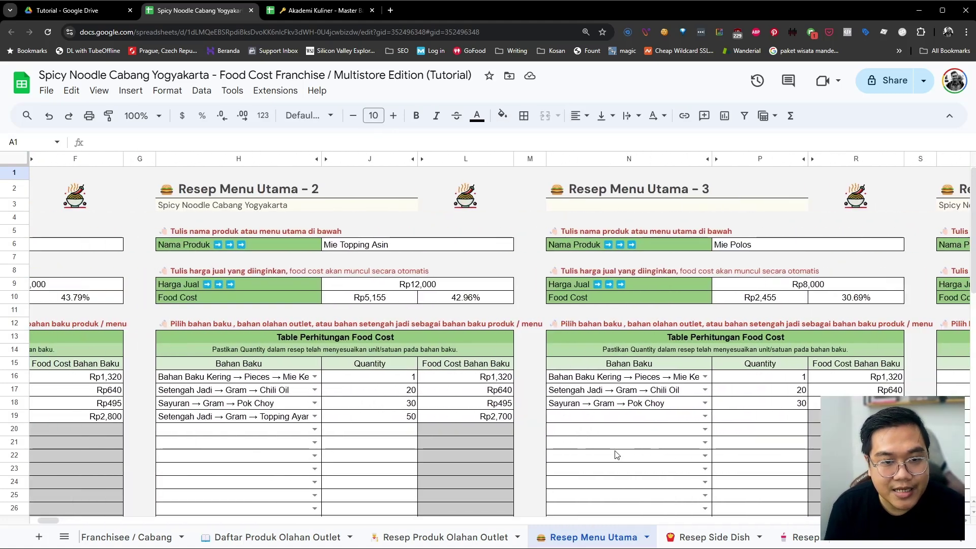
{"action": "left_click", "coordinate": [704, 538]}
{"action": "scroll", "coordinate": [259, 391], "scroll_direction": "right", "scroll_amount": 6}
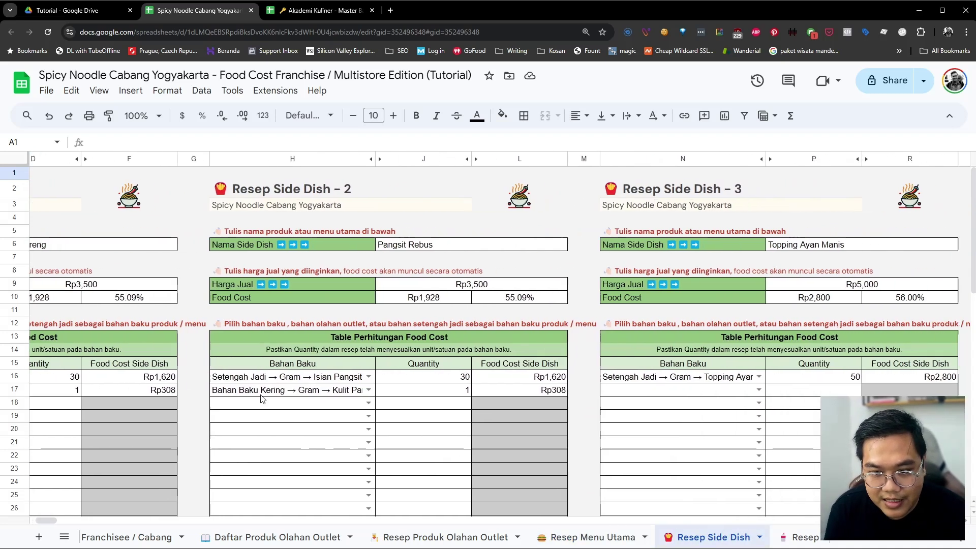
Open the Resep Minuman sheet and select the invalid Gula Pasir Gulaku entry in B18
{"action": "left_click", "coordinate": [800, 537]}
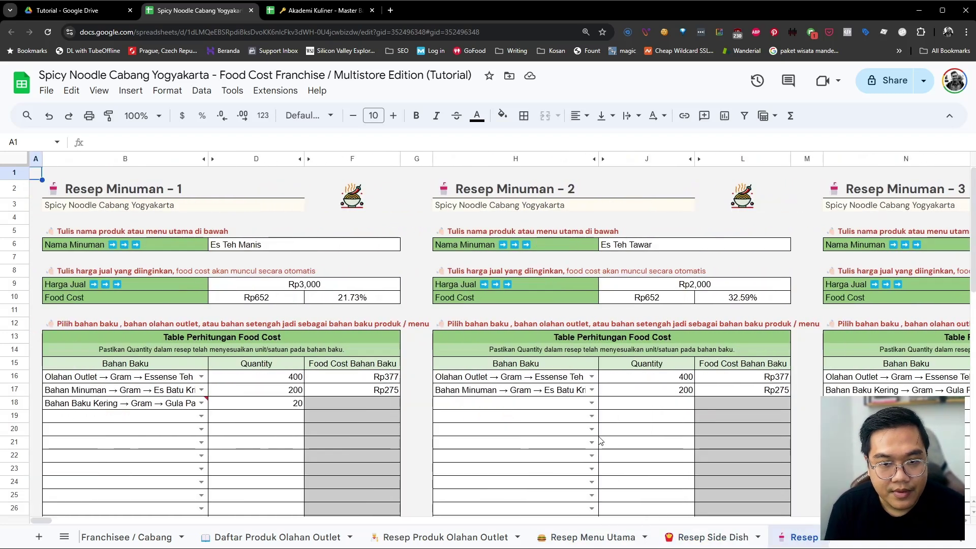
{"action": "scroll", "coordinate": [113, 467], "scroll_direction": "right", "scroll_amount": 2}
{"action": "scroll", "coordinate": [112, 466], "scroll_direction": "left", "scroll_amount": 2}
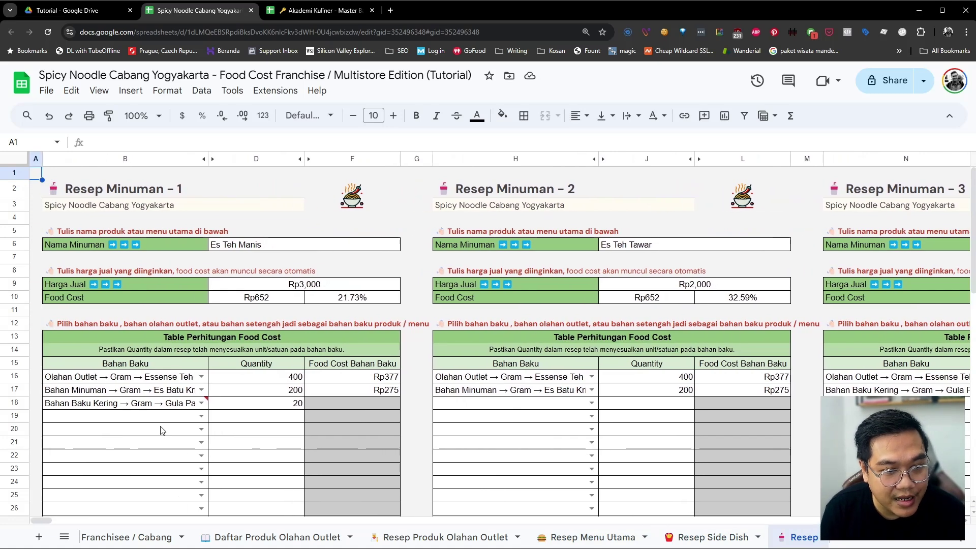
{"action": "left_click", "coordinate": [164, 406]}
{"action": "scroll", "coordinate": [165, 411], "scroll_direction": "right", "scroll_amount": 10}
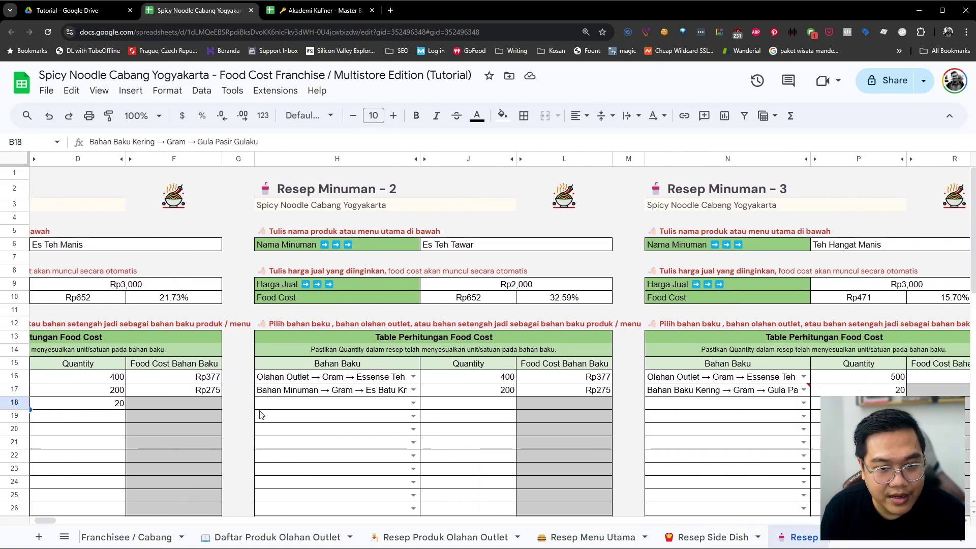
{"action": "scroll", "coordinate": [707, 407], "scroll_direction": "left", "scroll_amount": 10}
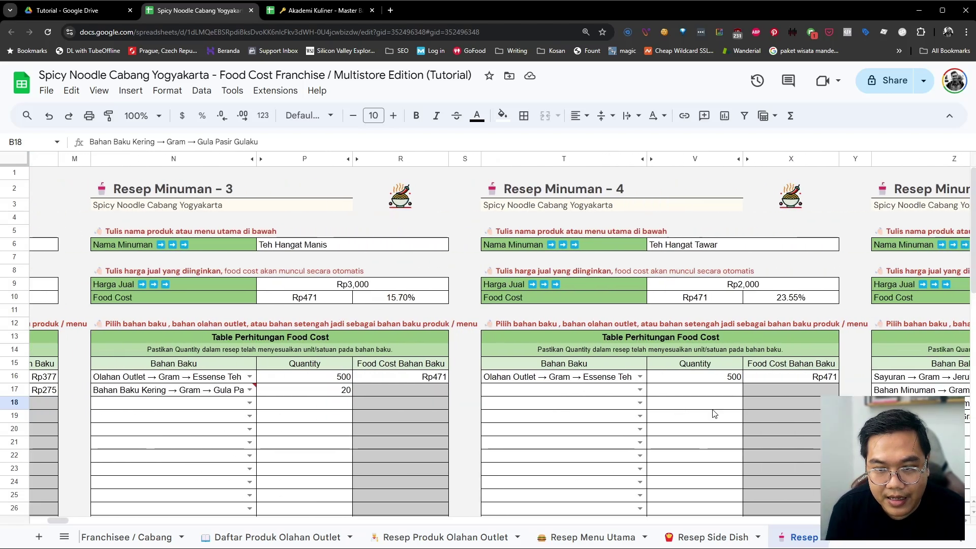
{"action": "scroll", "coordinate": [99, 466], "scroll_direction": "left", "scroll_amount": 3}
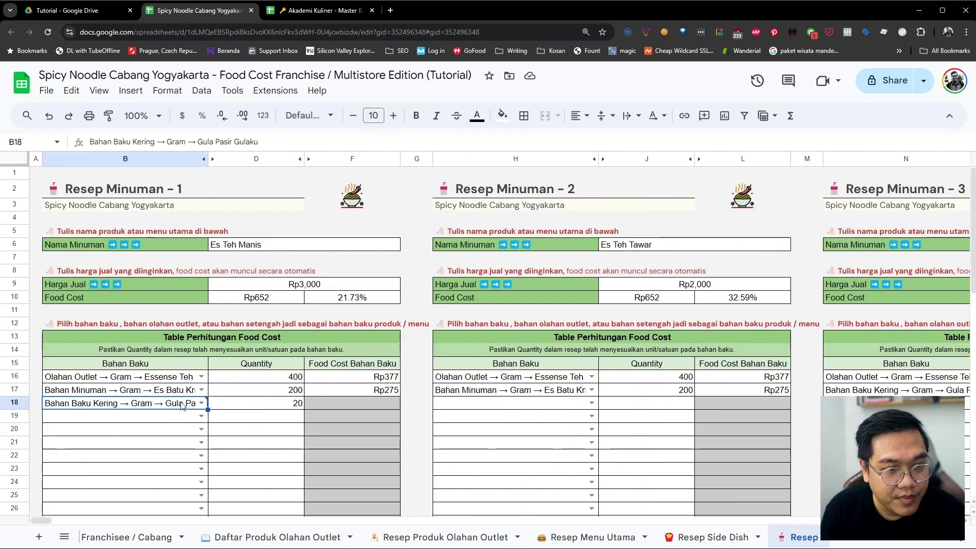
{"action": "mouse_move", "coordinate": [182, 405]}
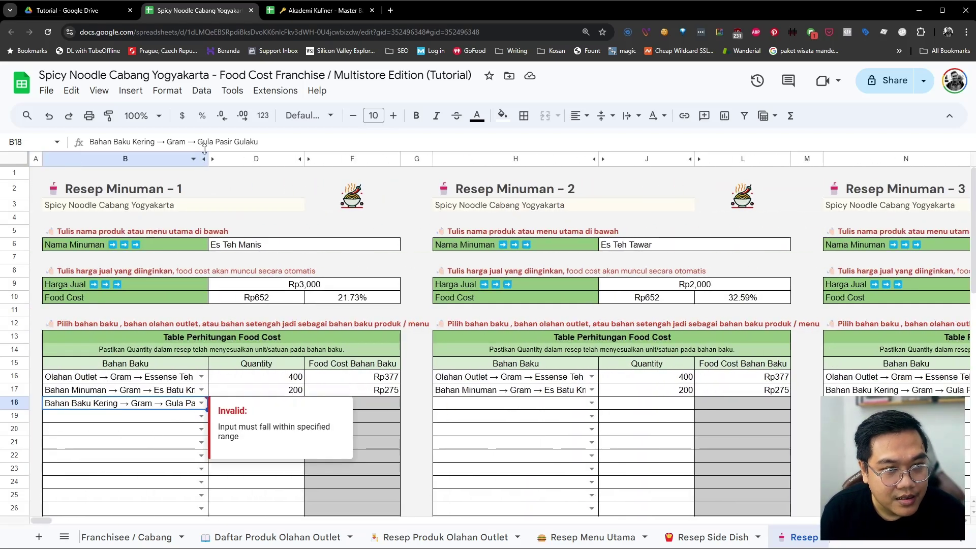
Widen the protected Bahan Baku column B enough to read the entry, accepting the Heads up warnings
{"action": "left_click_drag", "start_coordinate": [209, 159], "coordinate": [299, 159]}
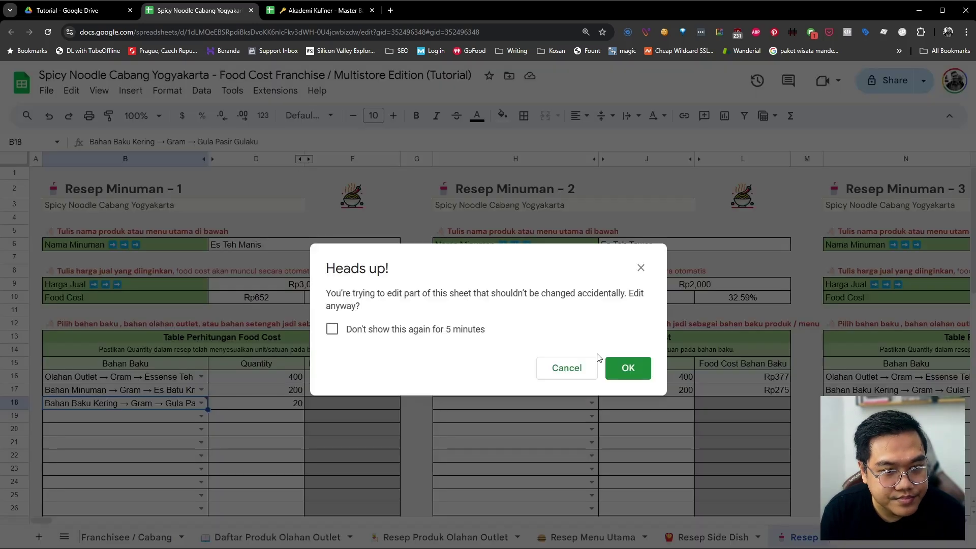
{"action": "left_click", "coordinate": [627, 366]}
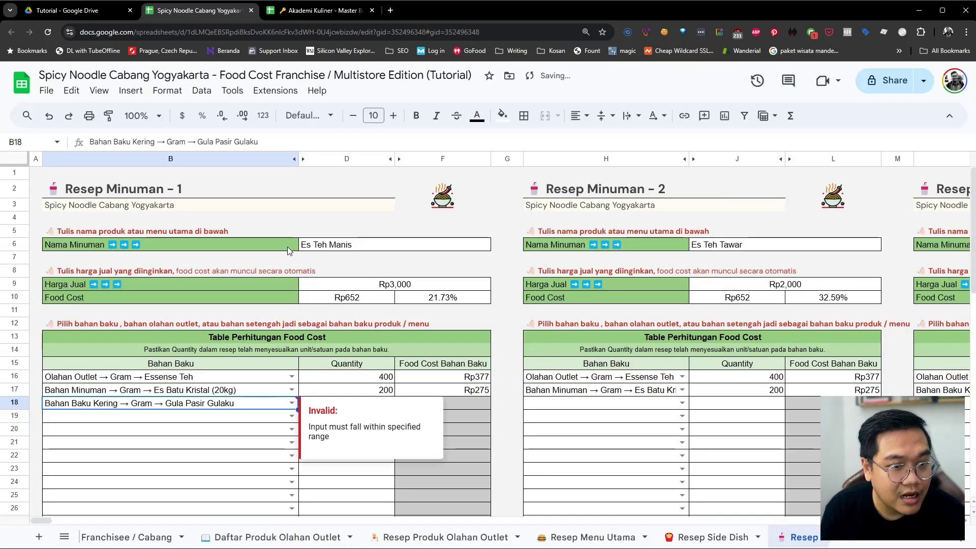
{"action": "left_click_drag", "start_coordinate": [298, 159], "coordinate": [230, 159]}
{"action": "left_click", "coordinate": [628, 369]}
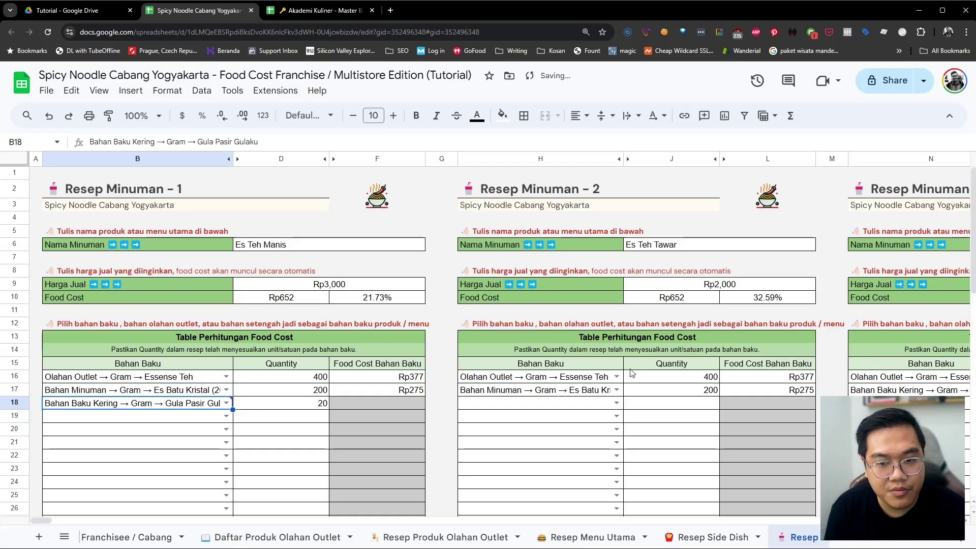
In the master workbook, select and copy the Gula Pasir Gulaku row C36:F36 from the semi-finished list
{"action": "left_click", "coordinate": [311, 14]}
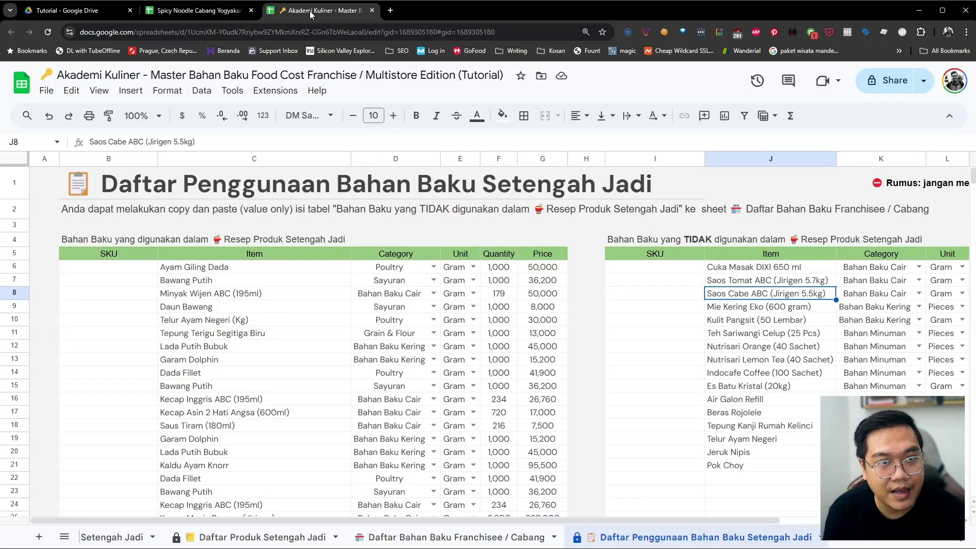
{"action": "scroll", "coordinate": [412, 429], "scroll_direction": "down", "scroll_amount": 4}
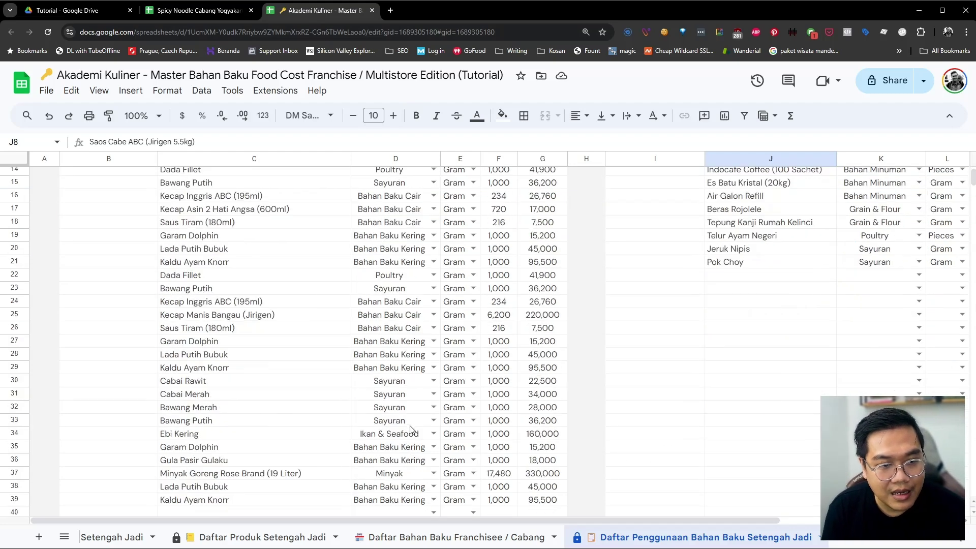
{"action": "scroll", "coordinate": [411, 430], "scroll_direction": "down", "scroll_amount": 2}
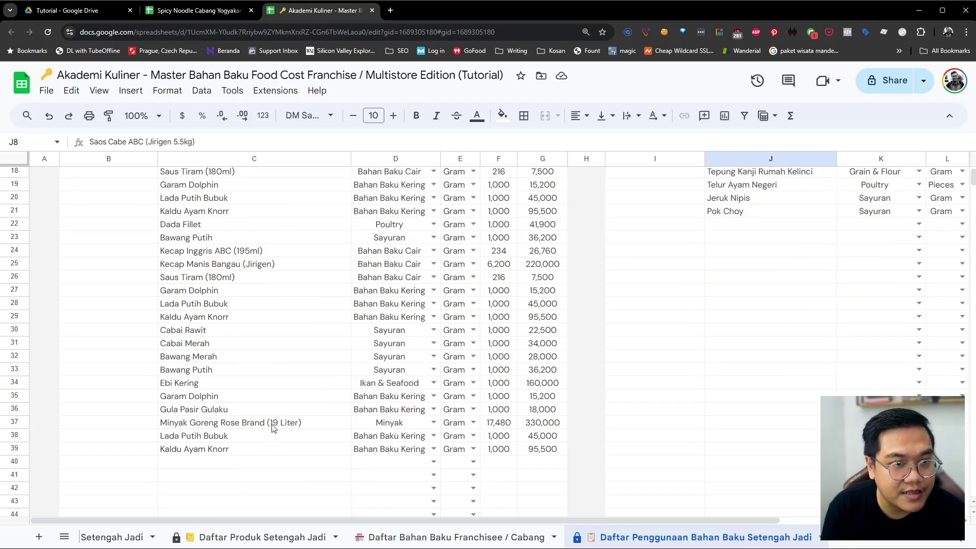
{"action": "scroll", "coordinate": [272, 427], "scroll_direction": "up", "scroll_amount": 4}
{"action": "scroll", "coordinate": [216, 292], "scroll_direction": "up", "scroll_amount": 3}
{"action": "scroll", "coordinate": [211, 302], "scroll_direction": "down", "scroll_amount": 1}
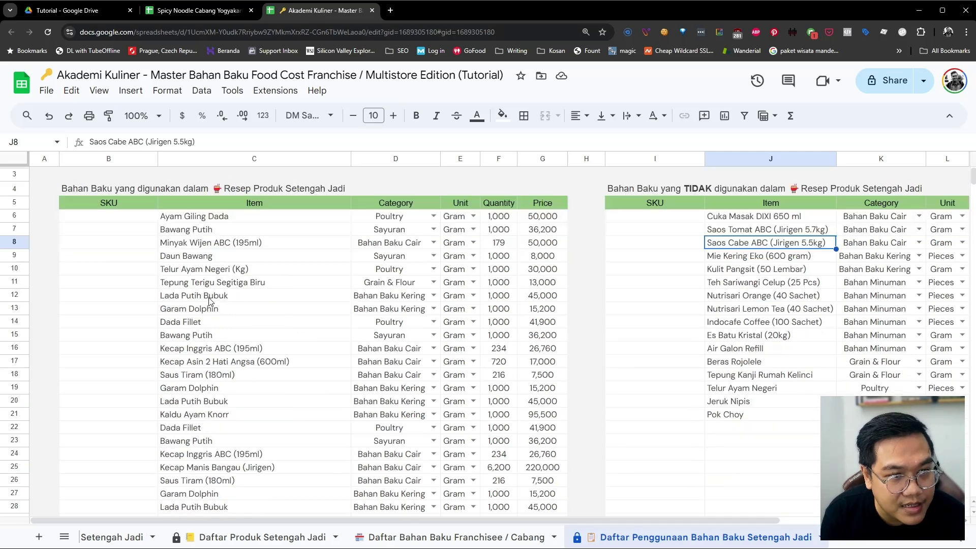
{"action": "left_click", "coordinate": [205, 308]}
{"action": "scroll", "coordinate": [204, 320], "scroll_direction": "down", "scroll_amount": 7}
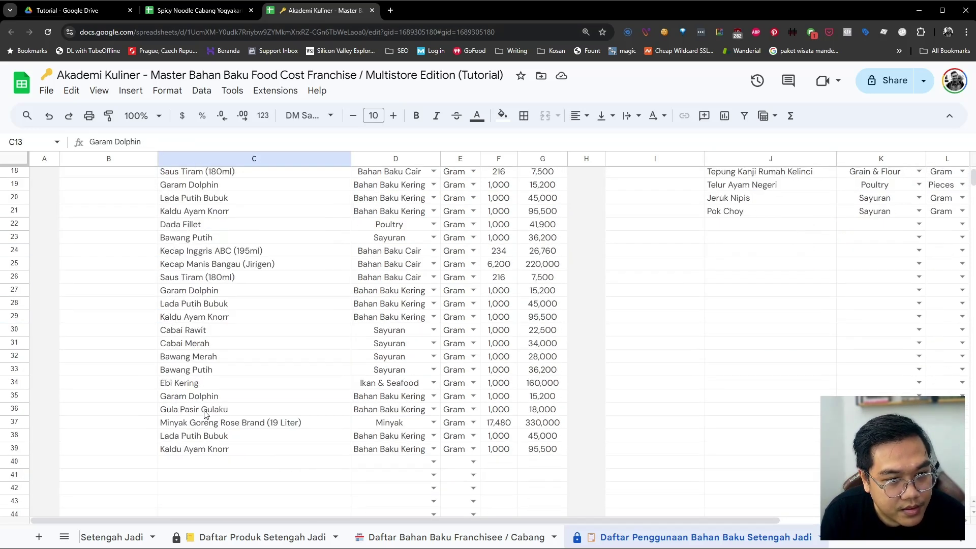
{"action": "left_click_drag", "start_coordinate": [203, 411], "coordinate": [509, 412]}
{"action": "key", "text": "ctrl+c"}
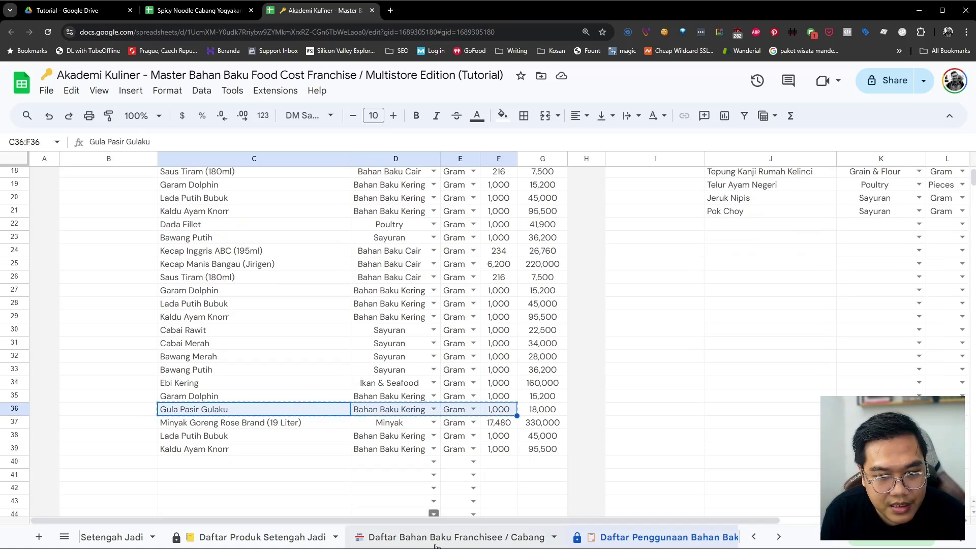
{"action": "left_click", "coordinate": [436, 539]}
Paste the Gula Pasir Gulaku details as values only into C426 of the franchisee list
{"action": "left_click", "coordinate": [149, 425]}
{"action": "right_click", "coordinate": [149, 425]}
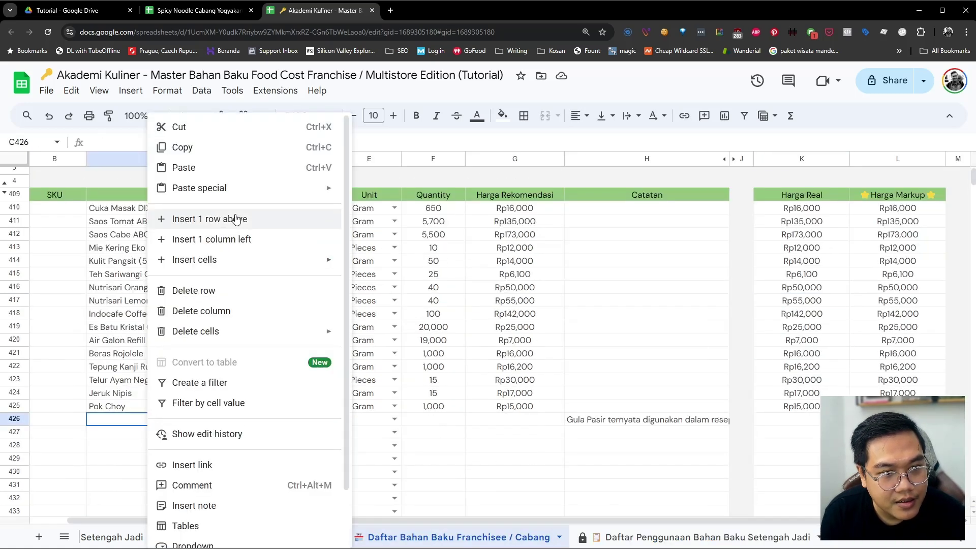
{"action": "mouse_move", "coordinate": [233, 187]}
{"action": "left_click", "coordinate": [370, 193]}
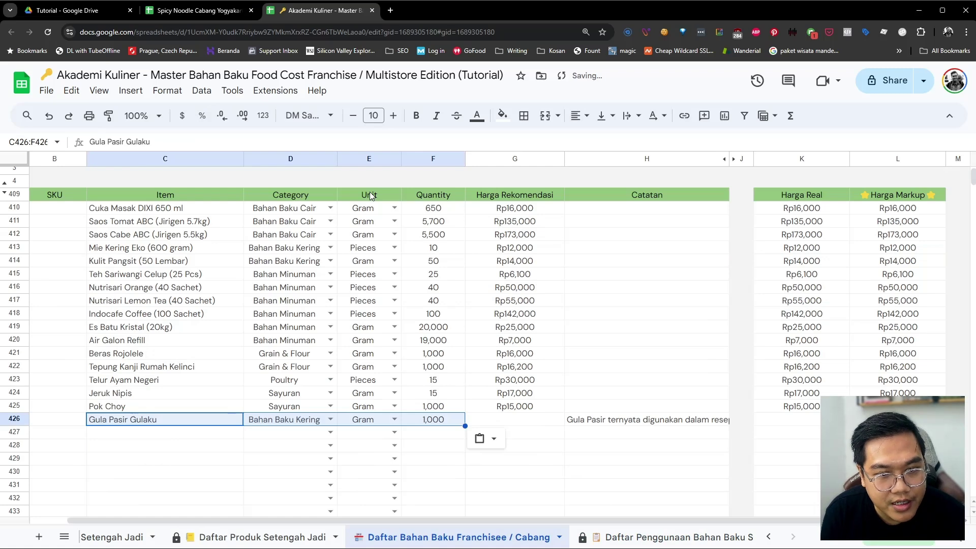
Copy the 18,000 price from G36 and paste it as a value into Harga Real K426
{"action": "left_click", "coordinate": [609, 538]}
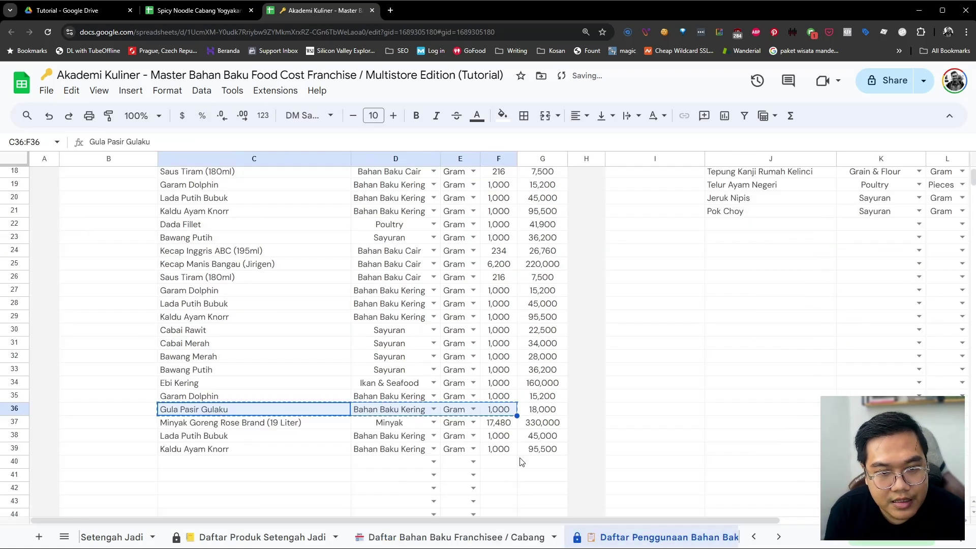
{"action": "left_click", "coordinate": [540, 410]}
{"action": "left_click", "coordinate": [417, 539]}
{"action": "left_click", "coordinate": [800, 419]}
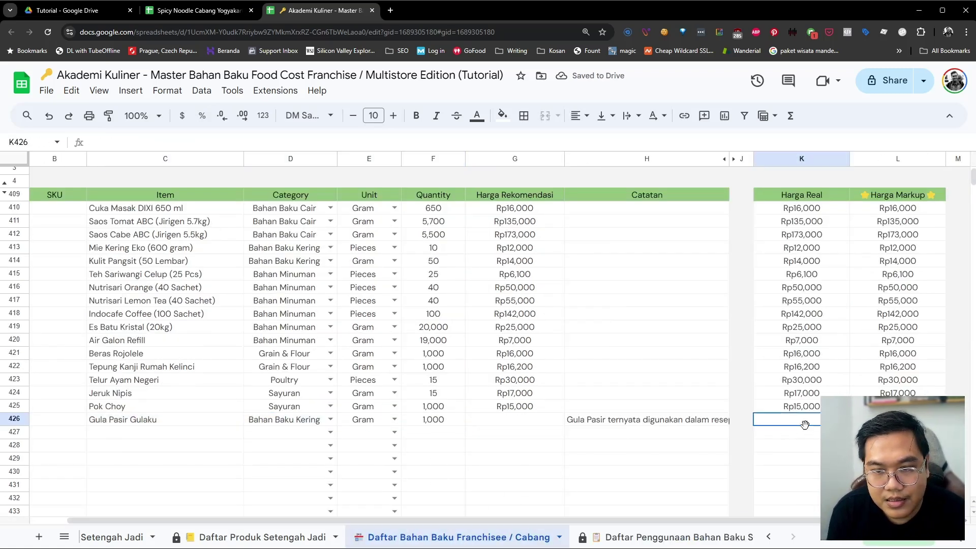
{"action": "right_click", "coordinate": [800, 420]}
{"action": "mouse_move", "coordinate": [860, 188]}
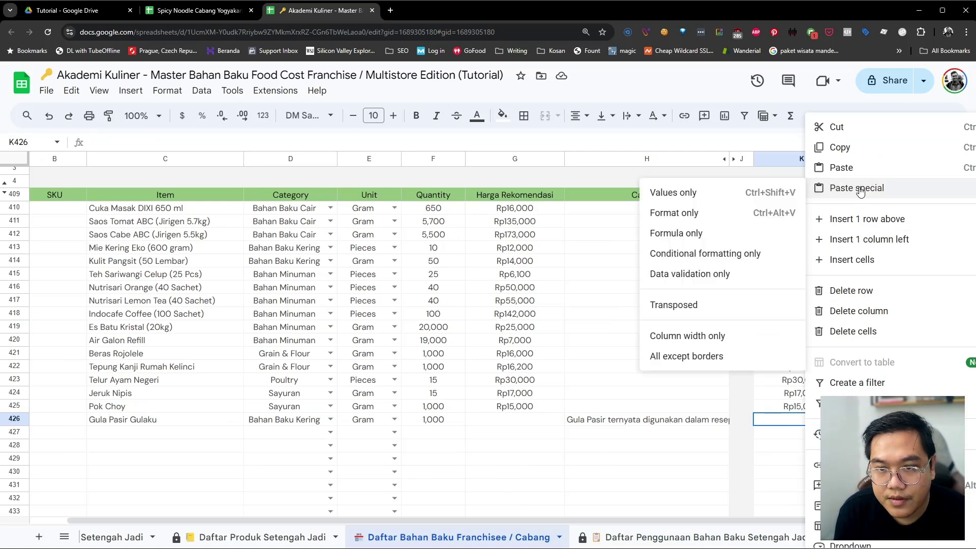
{"action": "left_click", "coordinate": [688, 191]}
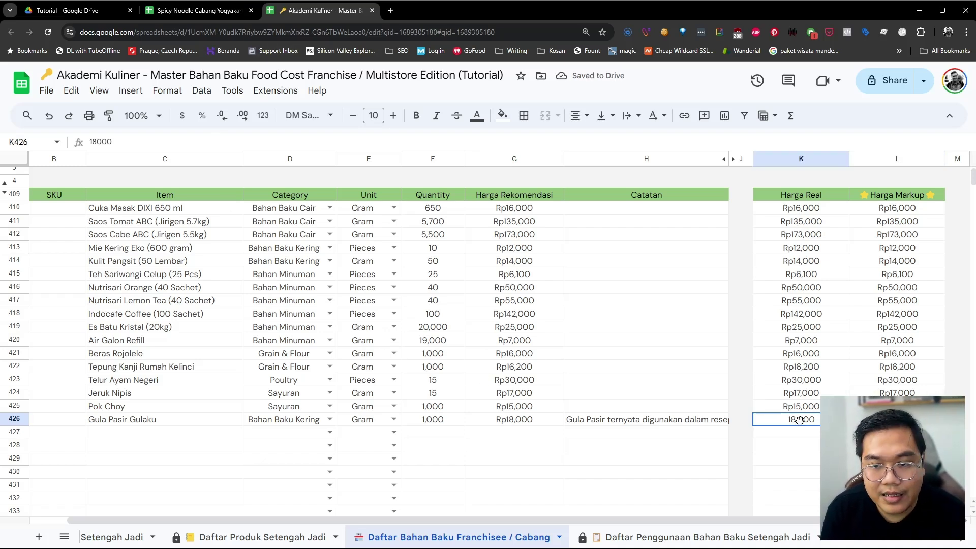
Format K426:L426 as Indonesian Rupiah
{"action": "key", "text": "shift+Right"}
{"action": "left_click", "coordinate": [162, 94]}
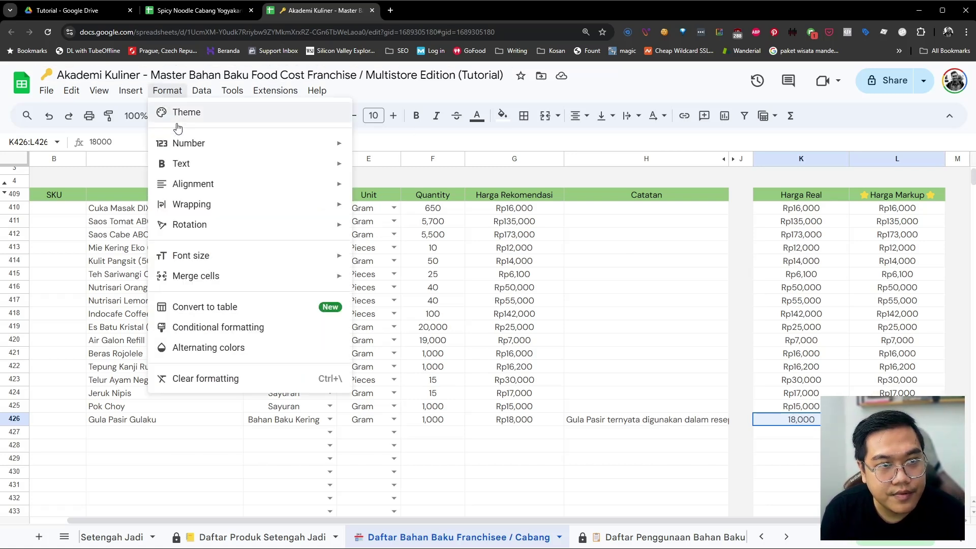
{"action": "mouse_move", "coordinate": [183, 143]}
{"action": "left_click", "coordinate": [438, 434]}
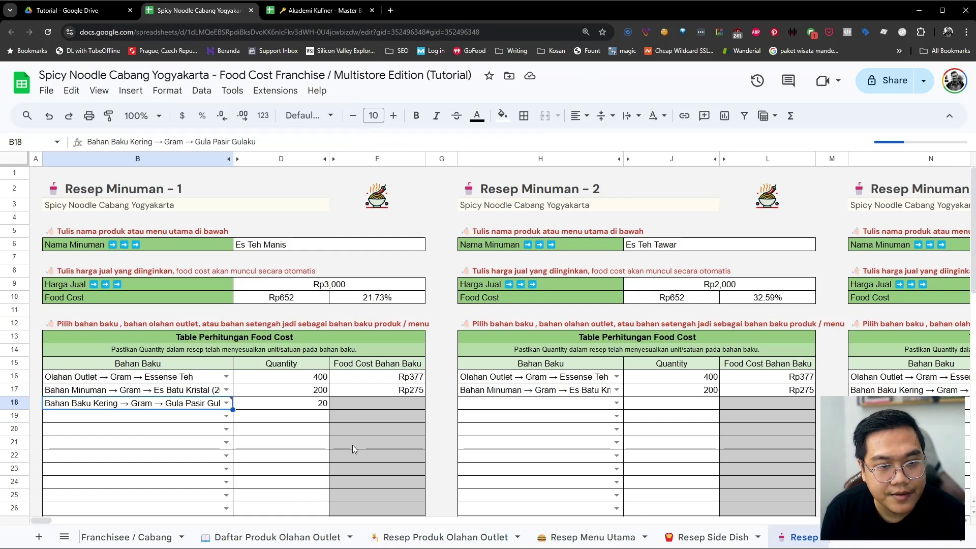
Pass through the Resep Produk Olahan Outlet and Resep Menu Utama sheets to reach Daftar Bahan Baku Franchisee / Cabang
{"action": "left_click", "coordinate": [493, 539]}
{"action": "left_click", "coordinate": [589, 538]}
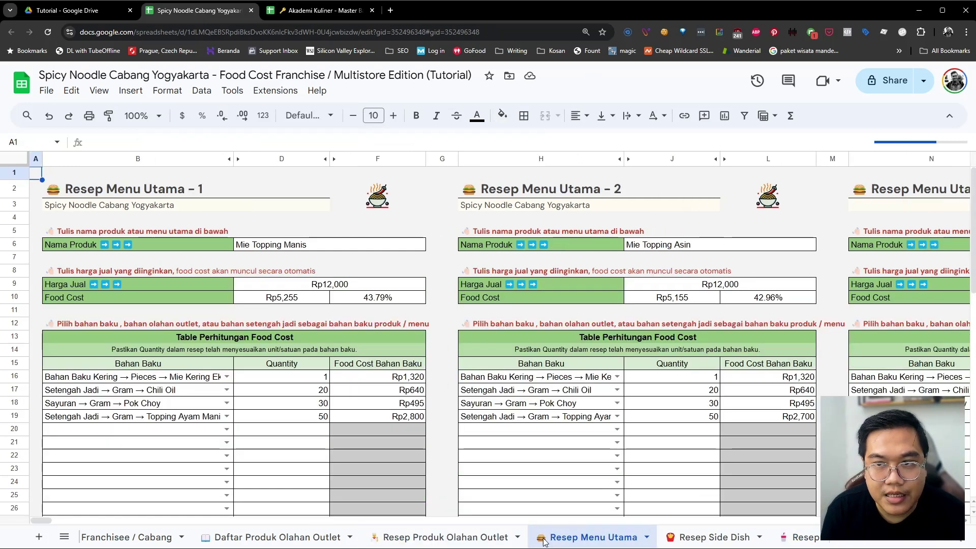
{"action": "scroll", "coordinate": [583, 543], "scroll_direction": "right", "scroll_amount": 2}
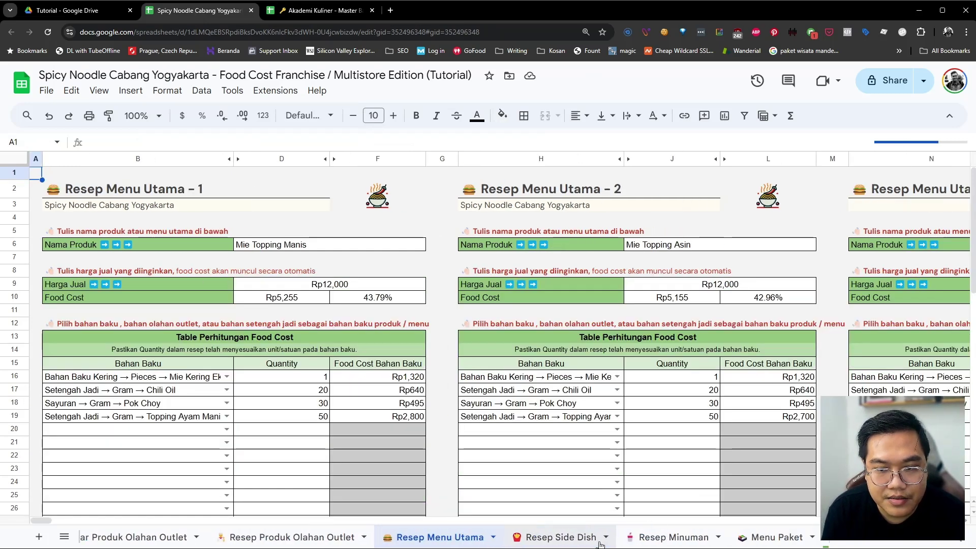
{"action": "scroll", "coordinate": [583, 543], "scroll_direction": "left", "scroll_amount": 15}
{"action": "left_click", "coordinate": [579, 538]}
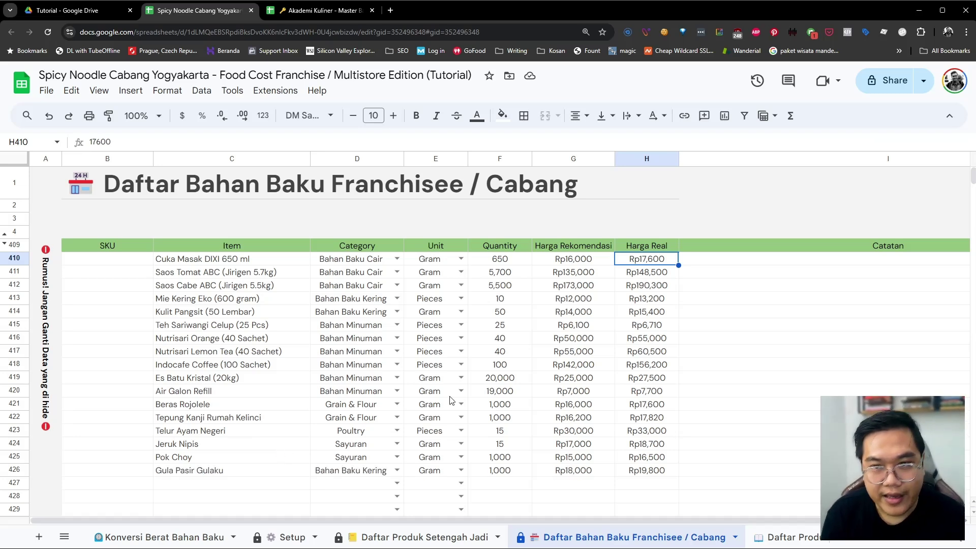
Select the Gula Pasir Gulaku row in row 426 of the ingredient list
{"action": "left_click_drag", "start_coordinate": [193, 483], "coordinate": [191, 473]}
{"action": "left_click_drag", "start_coordinate": [638, 474], "coordinate": [237, 475]}
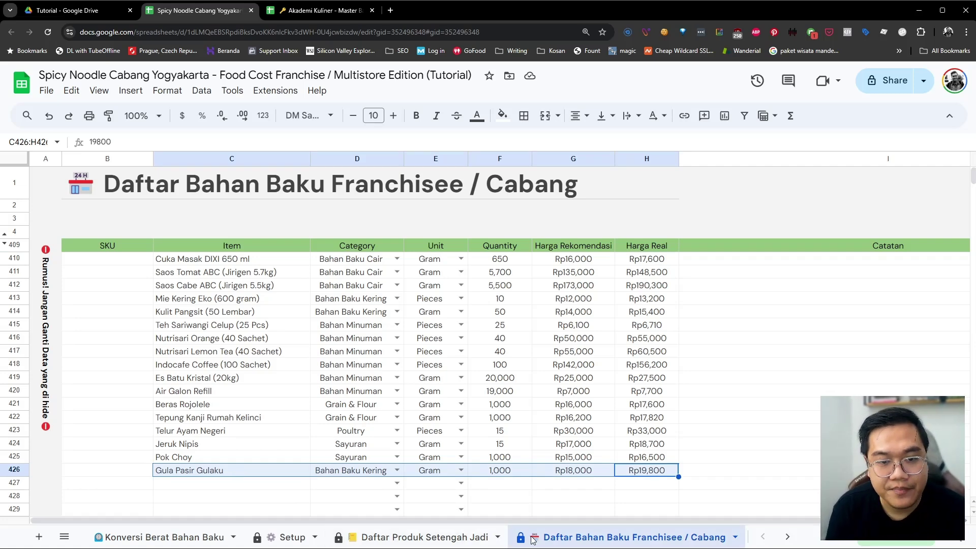
{"action": "scroll", "coordinate": [532, 538], "scroll_direction": "down", "scroll_amount": 2}
{"action": "scroll", "coordinate": [531, 539], "scroll_direction": "down", "scroll_amount": 4}
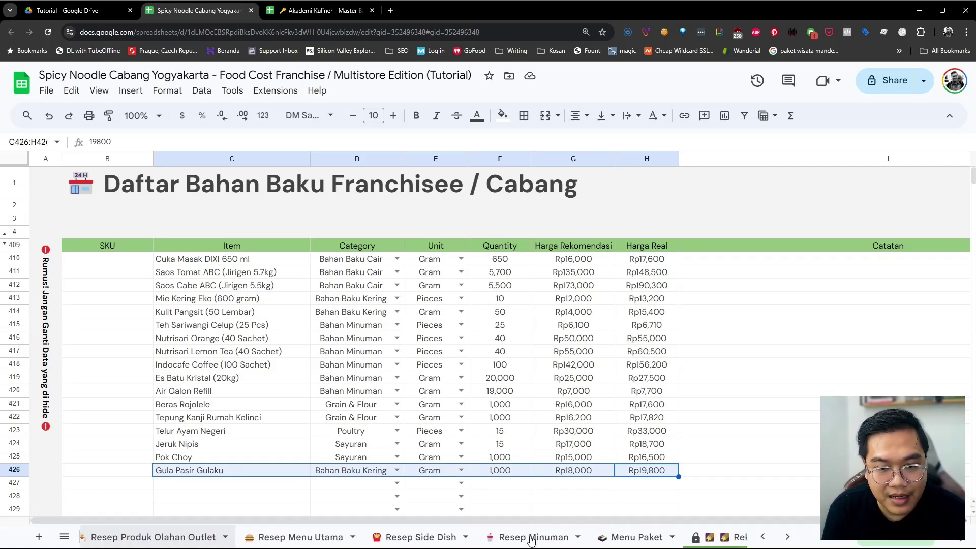
Open Resep Minuman and scan across the drink recipes using Gula Pasir Gulaku
{"action": "left_click", "coordinate": [530, 538]}
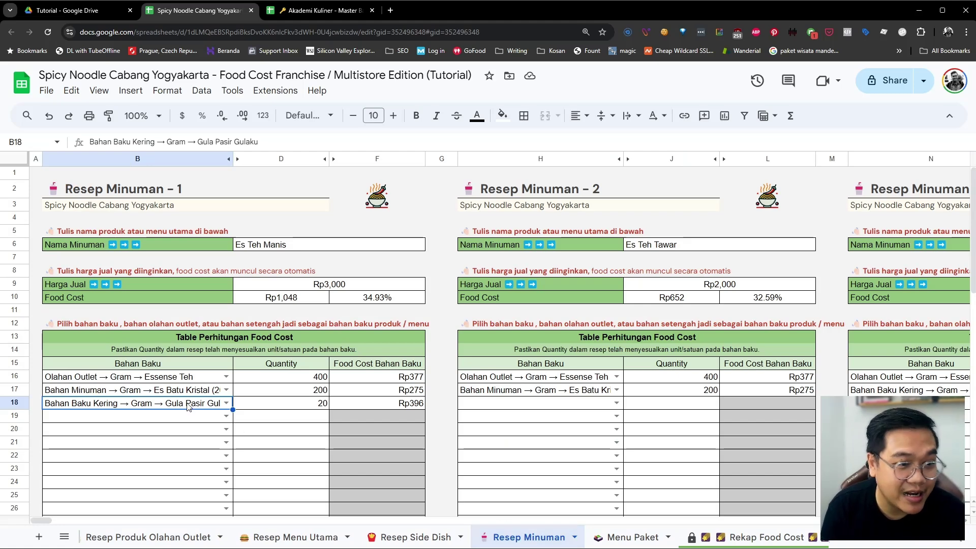
{"action": "scroll", "coordinate": [188, 405], "scroll_direction": "right", "scroll_amount": 15}
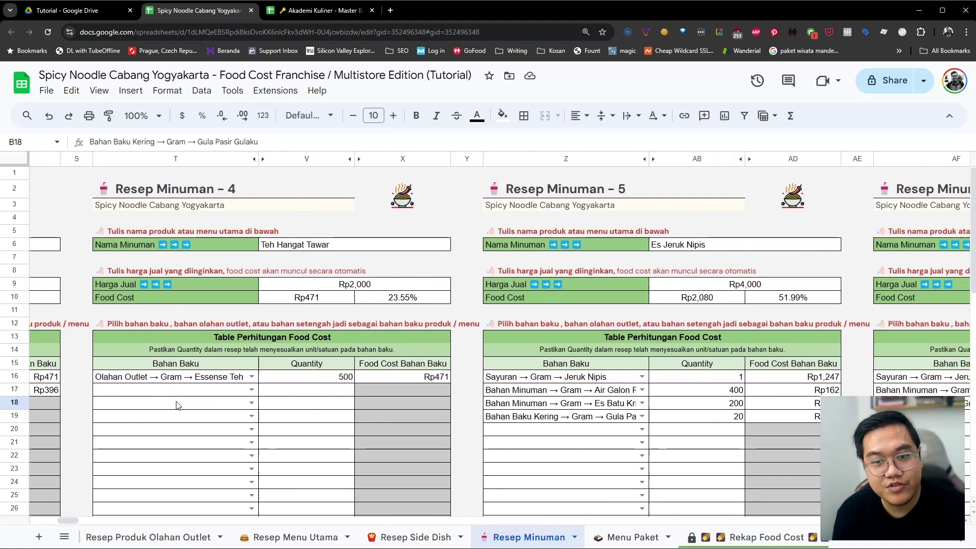
{"action": "scroll", "coordinate": [177, 405], "scroll_direction": "right", "scroll_amount": 10}
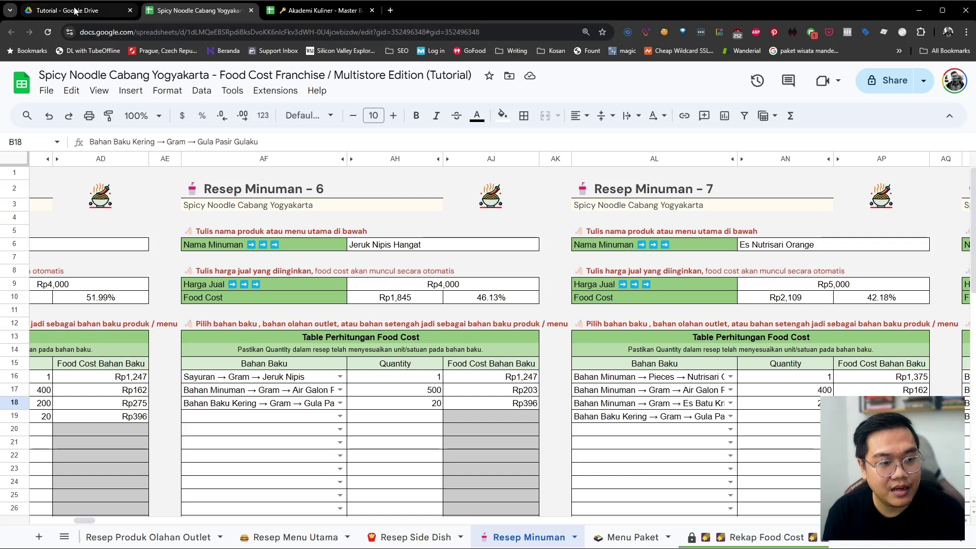
In Google Drive, go up to Digital Product, enter Aplikasi Food Cost Calculator, and open the example spreadsheet
{"action": "left_click", "coordinate": [75, 12]}
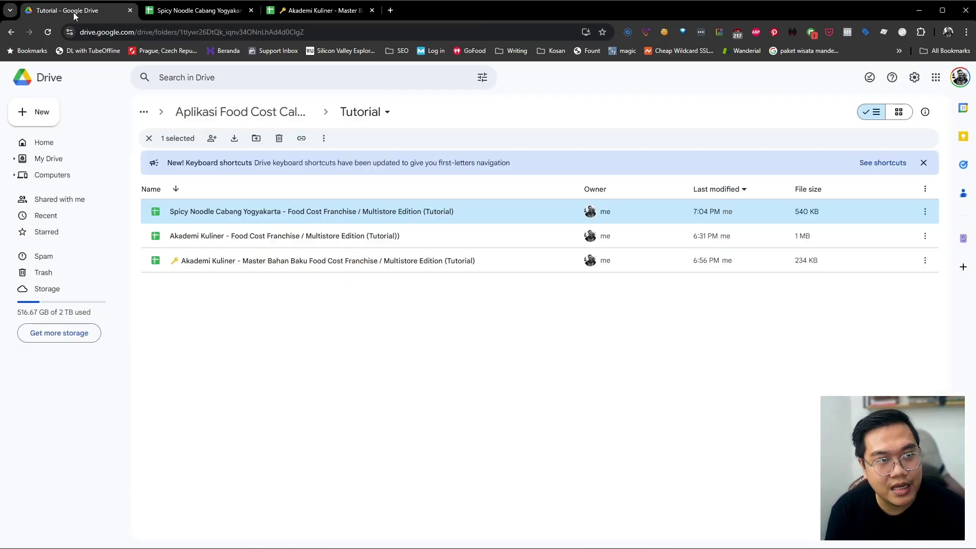
{"action": "left_click", "coordinate": [228, 118]}
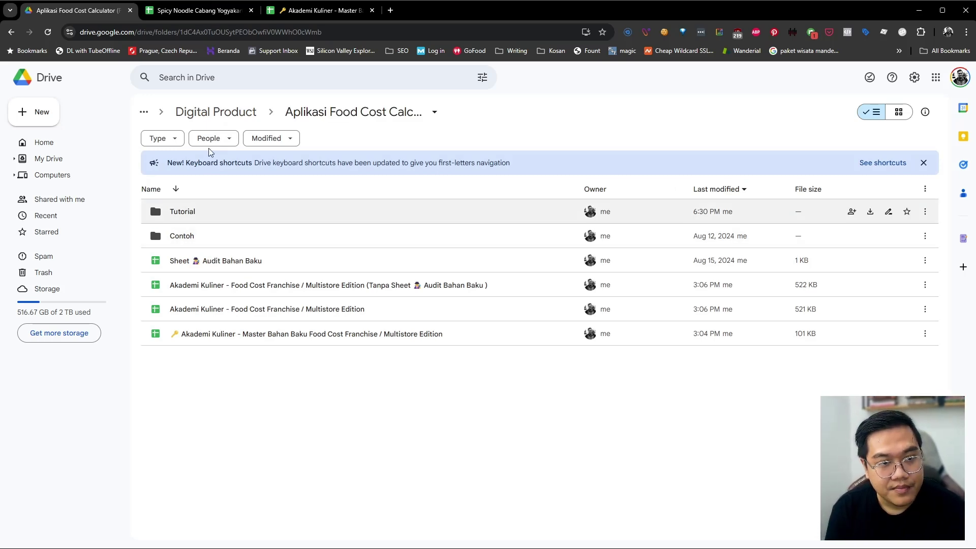
{"action": "left_click", "coordinate": [229, 116]}
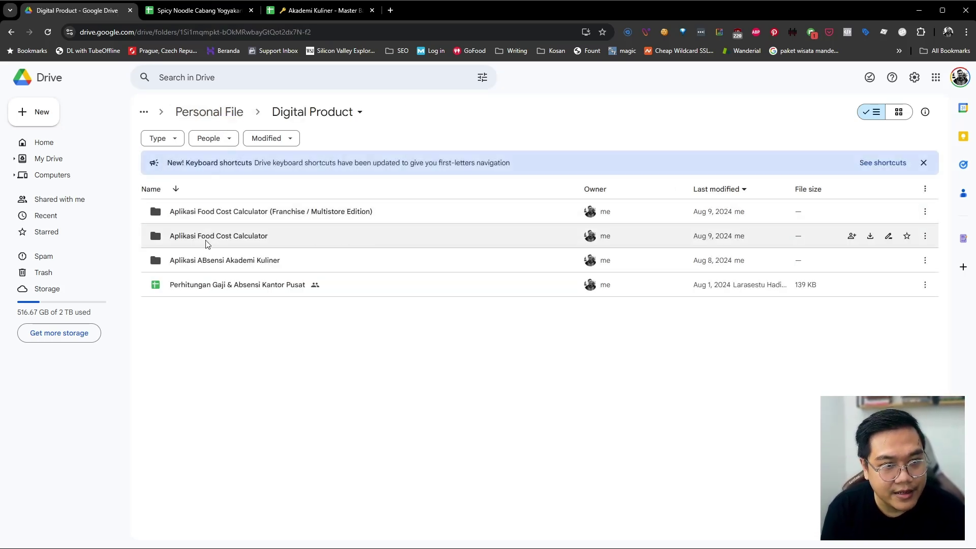
{"action": "double_click", "coordinate": [207, 239]}
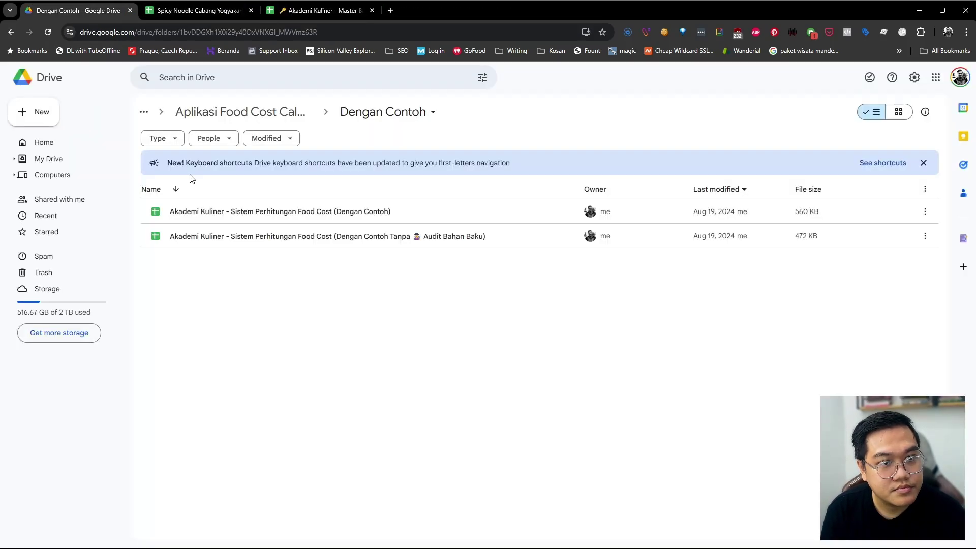
{"action": "double_click", "coordinate": [229, 212]}
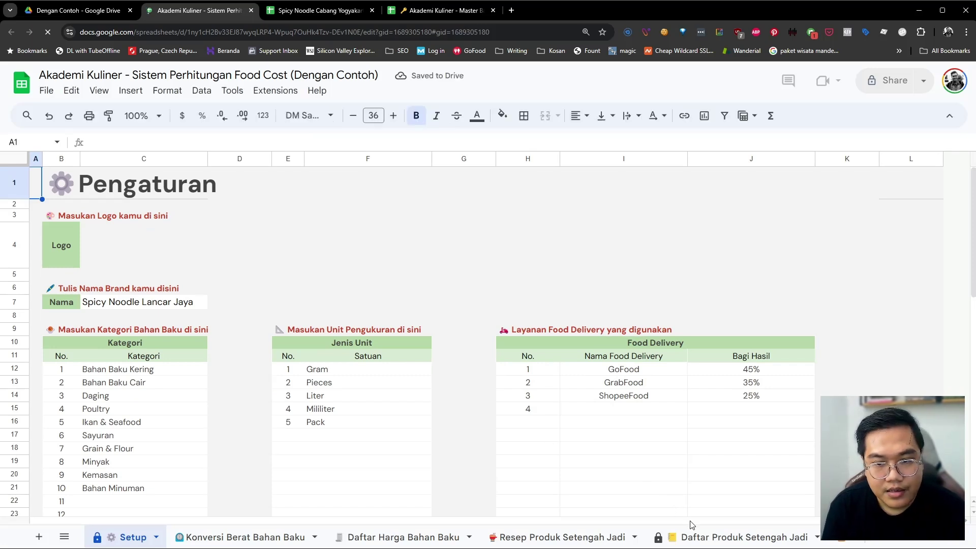
Switch to the example's Resep Minuman sheet and select the Es Teh Manis ingredients B16:B18
{"action": "scroll", "coordinate": [682, 538], "scroll_direction": "down", "scroll_amount": 5}
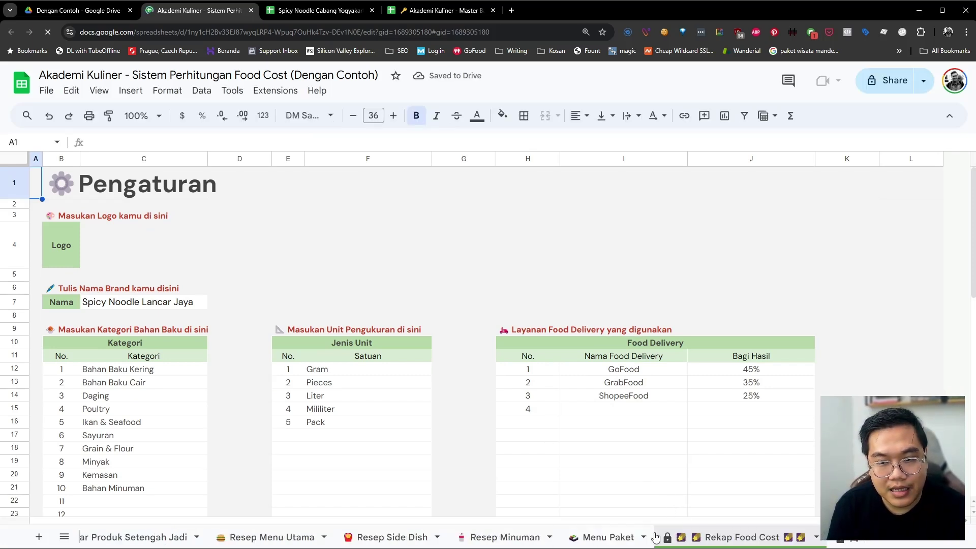
{"action": "left_click", "coordinate": [505, 539]}
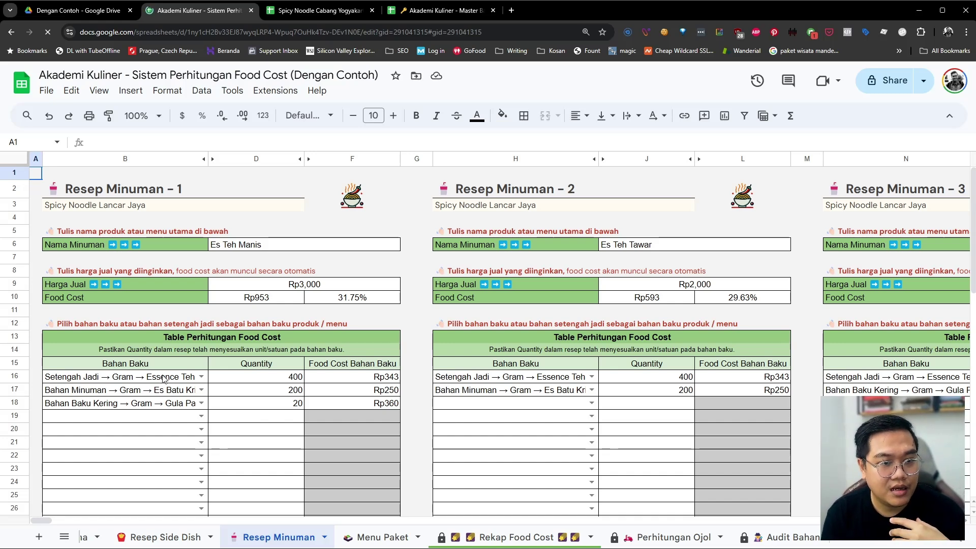
{"action": "left_click_drag", "start_coordinate": [164, 379], "coordinate": [162, 405]}
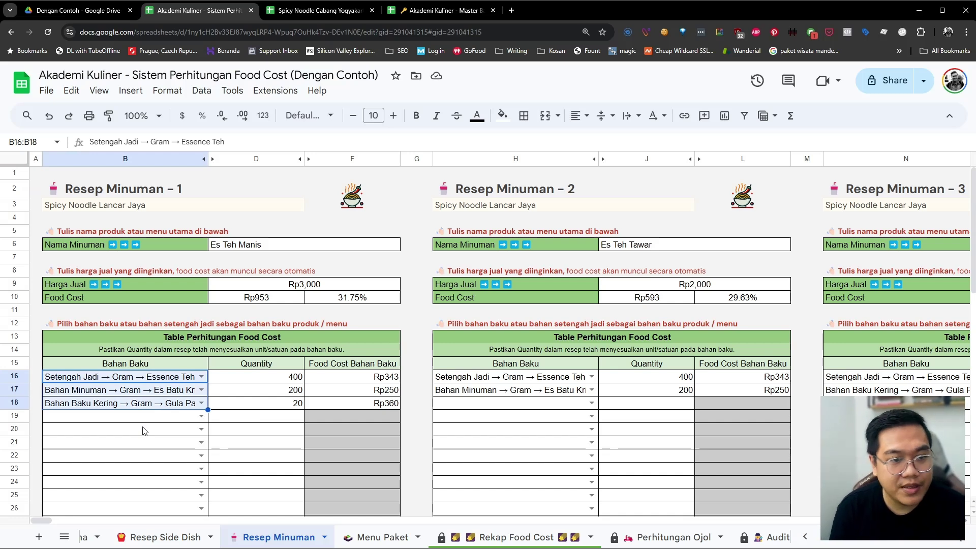
Copy the example's Es Teh Manis ingredients B16:B18 and paste them as values into the branch's B16
{"action": "right_click", "coordinate": [155, 400]}
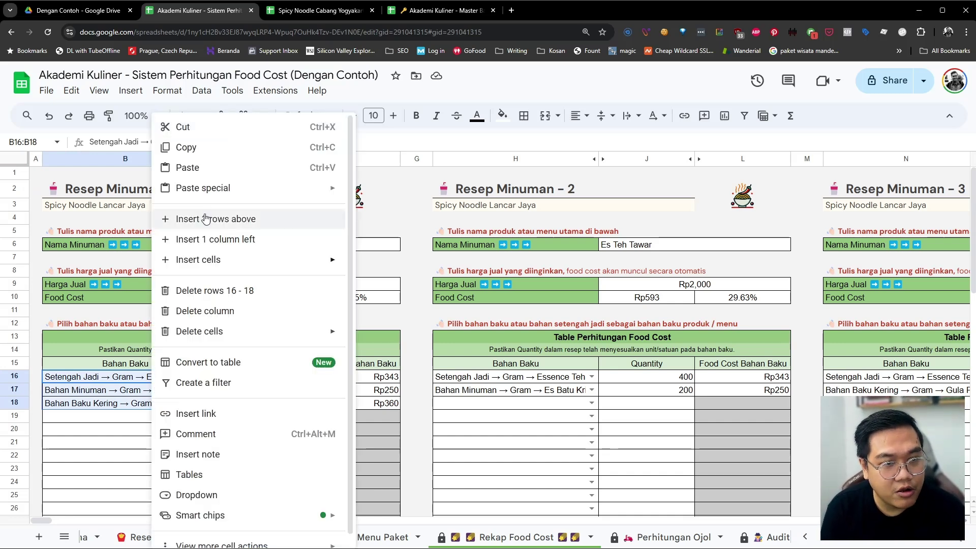
{"action": "left_click", "coordinate": [204, 145]}
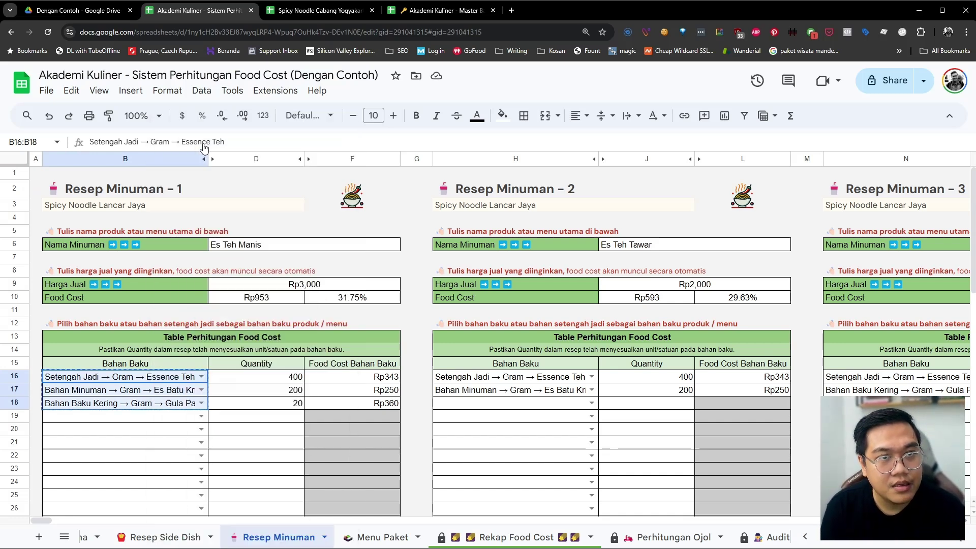
{"action": "left_click", "coordinate": [301, 10]}
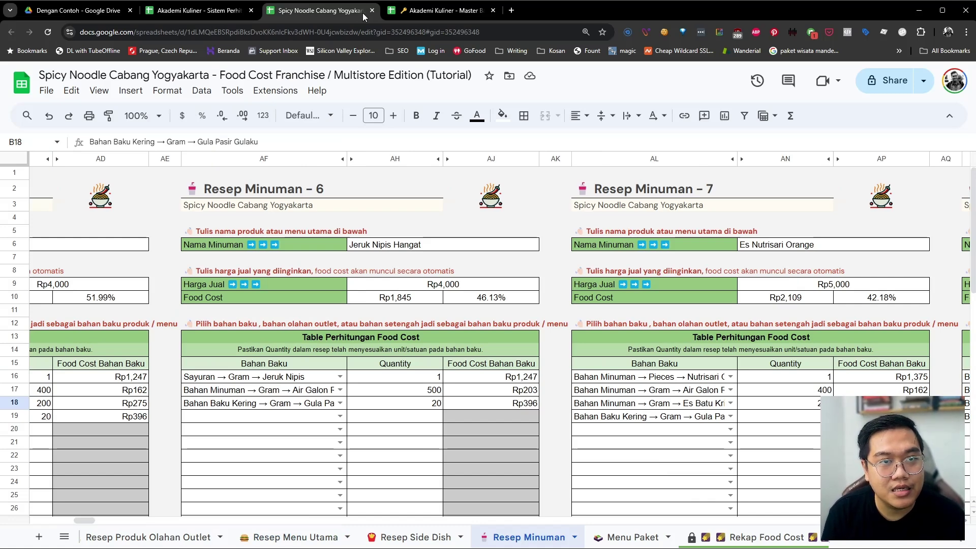
{"action": "scroll", "coordinate": [231, 329], "scroll_direction": "left", "scroll_amount": 15}
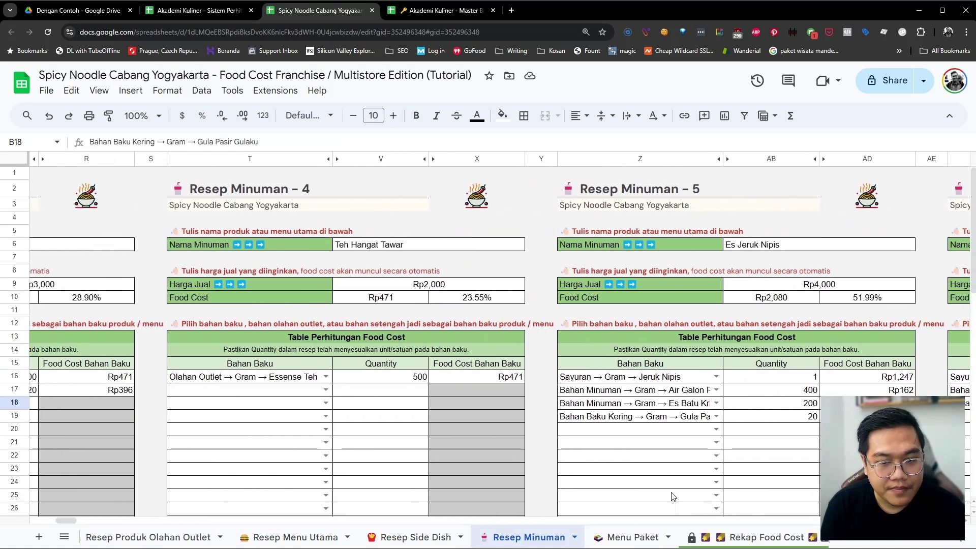
{"action": "scroll", "coordinate": [463, 441], "scroll_direction": "left", "scroll_amount": 15}
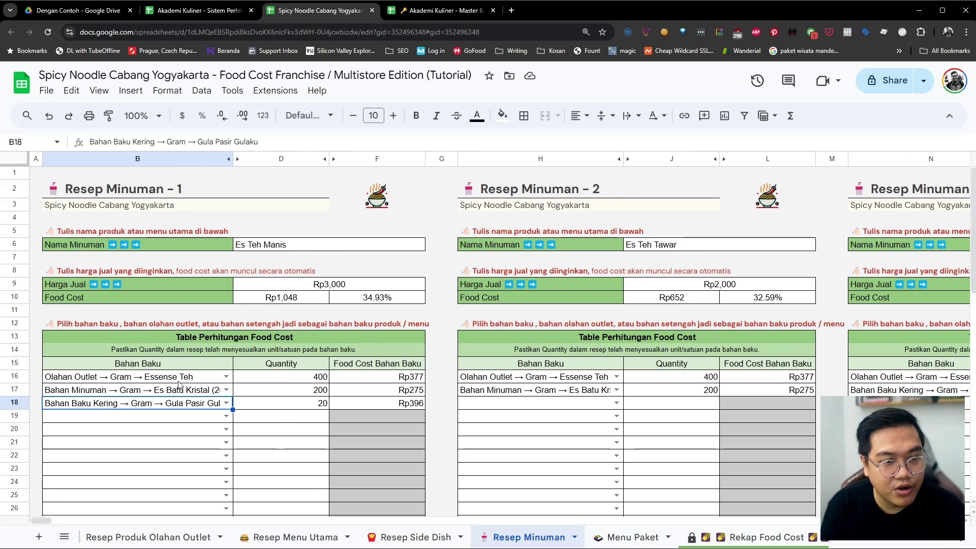
{"action": "left_click", "coordinate": [180, 377]}
{"action": "right_click", "coordinate": [180, 377]}
{"action": "mouse_move", "coordinate": [249, 189]}
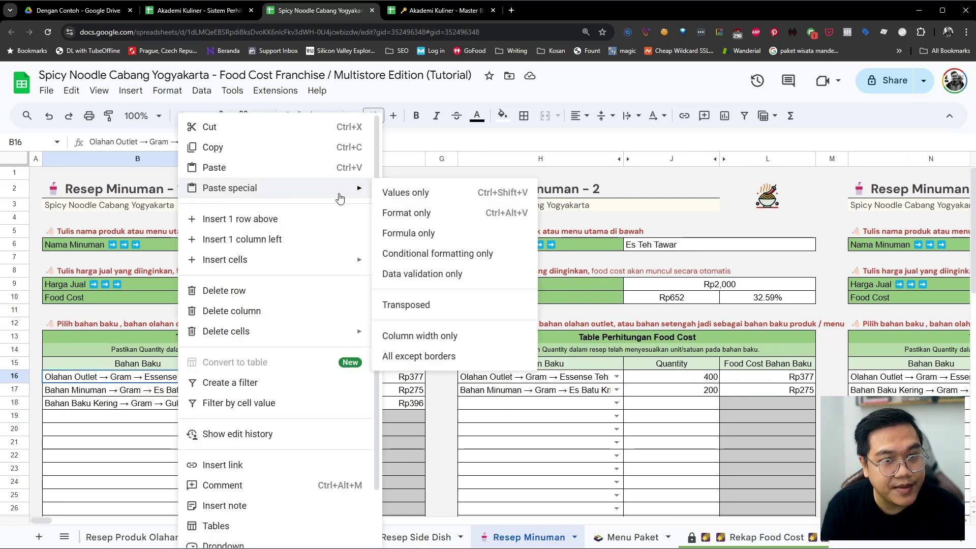
{"action": "left_click", "coordinate": [396, 194]}
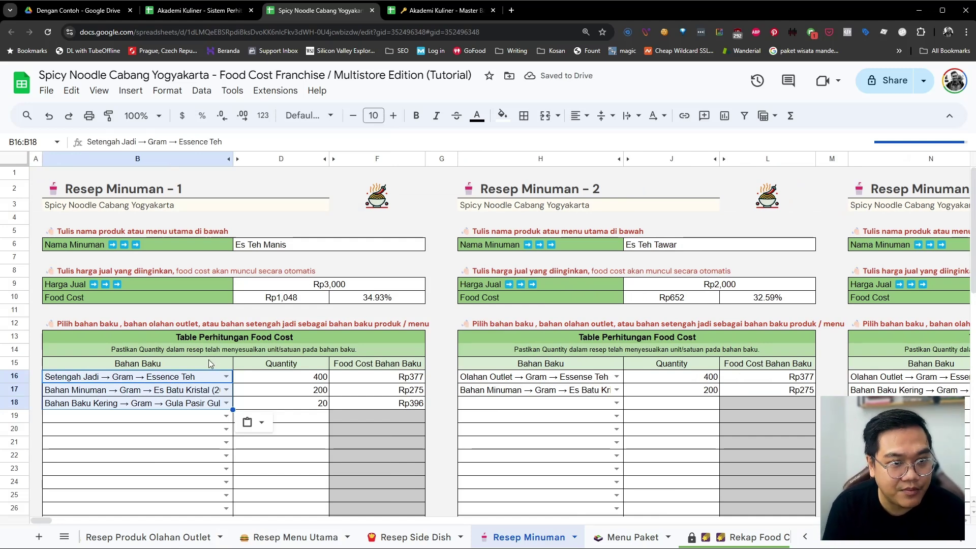
Copy the example's Es Teh Tawar ingredients H16:H17 and paste them as values into the branch's H16
{"action": "left_click", "coordinate": [207, 10]}
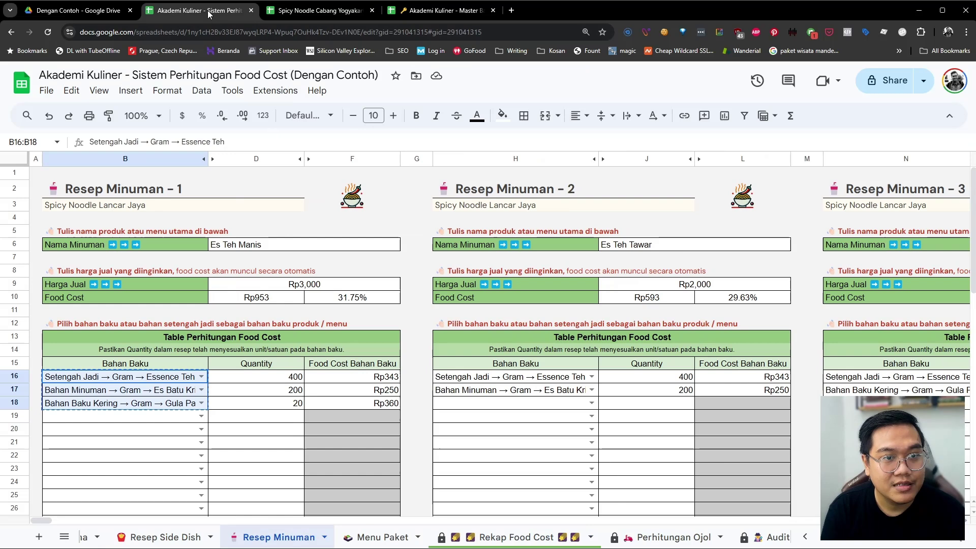
{"action": "left_click_drag", "start_coordinate": [467, 382], "coordinate": [468, 393]}
{"action": "right_click", "coordinate": [468, 393]}
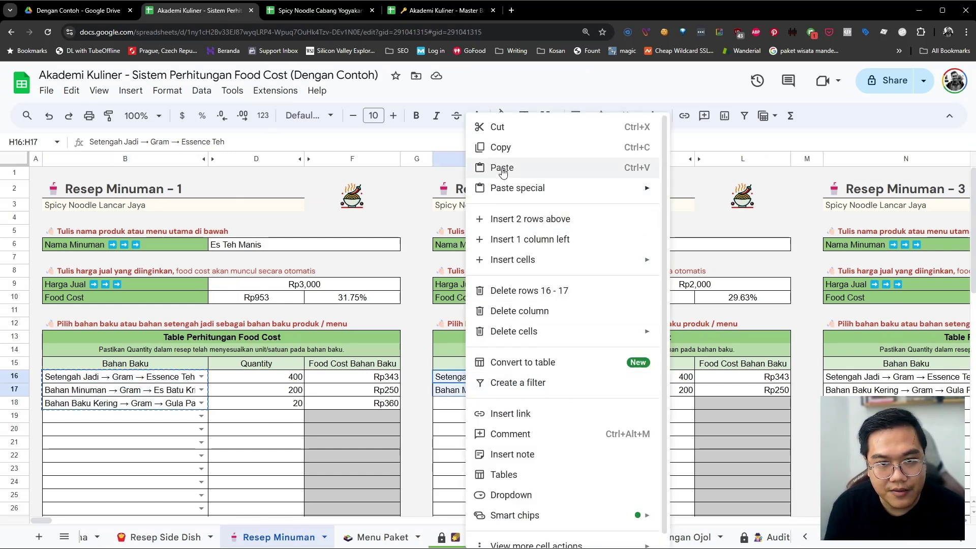
{"action": "left_click", "coordinate": [501, 147]}
{"action": "left_click", "coordinate": [317, 12]}
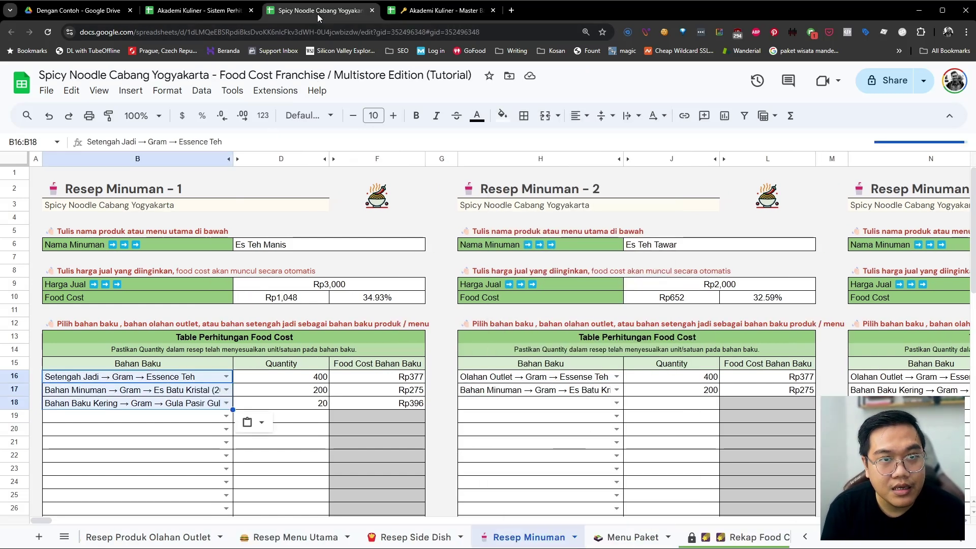
{"action": "left_click", "coordinate": [492, 376]}
{"action": "right_click", "coordinate": [493, 375]}
{"action": "mouse_move", "coordinate": [554, 189]}
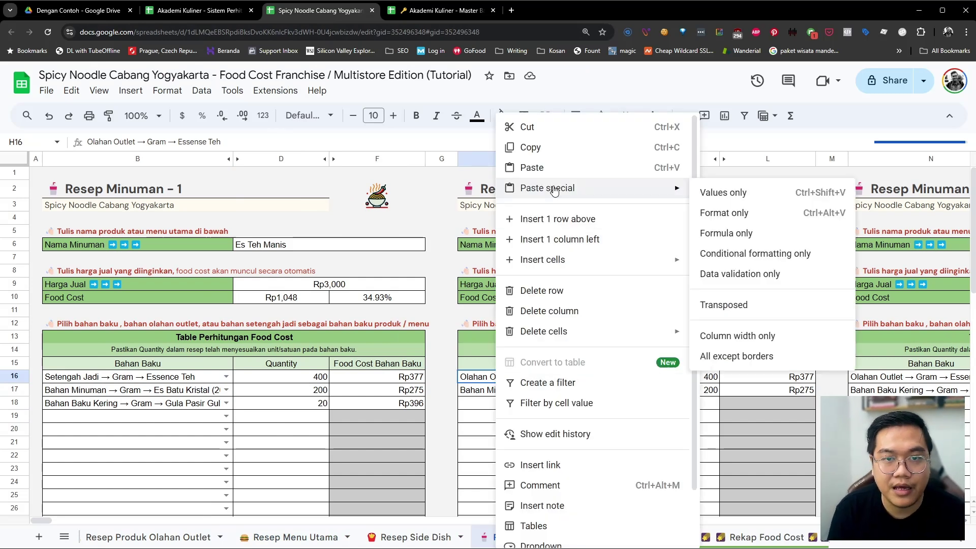
{"action": "left_click", "coordinate": [706, 193]}
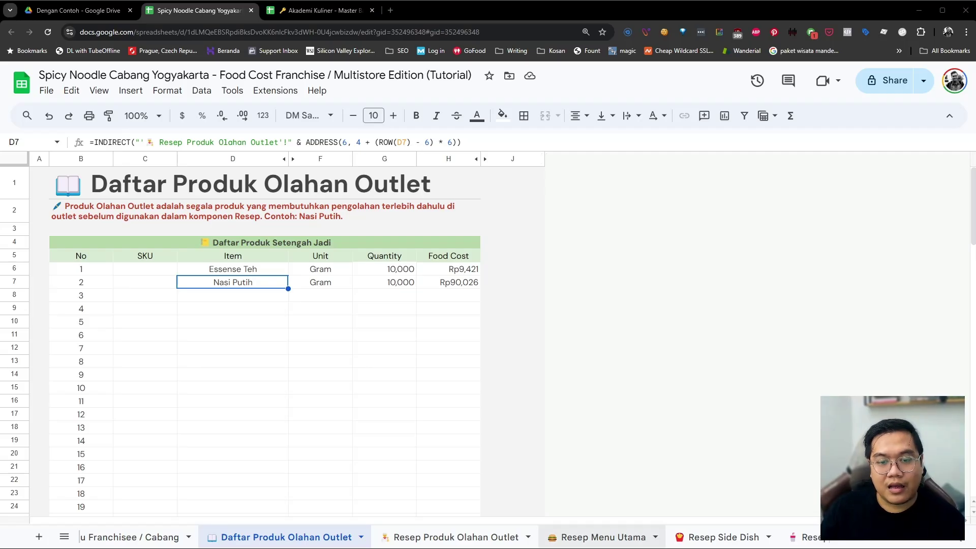
Step through the Resep, Menu Paket, Rekap Food Cost and Perhitungan Ojol sheets to Audit Bahan Baku
{"action": "left_click", "coordinate": [584, 538]}
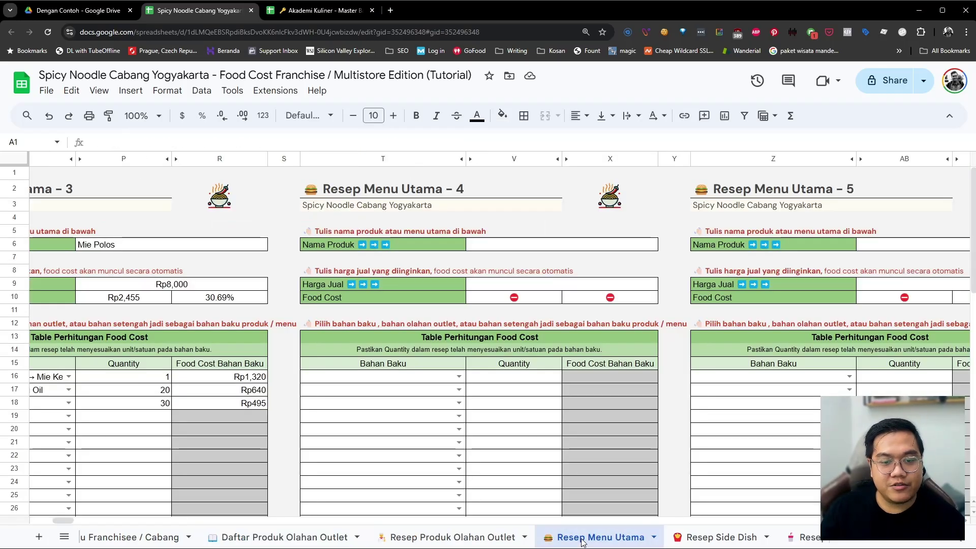
{"action": "scroll", "coordinate": [553, 494], "scroll_direction": "left", "scroll_amount": 10}
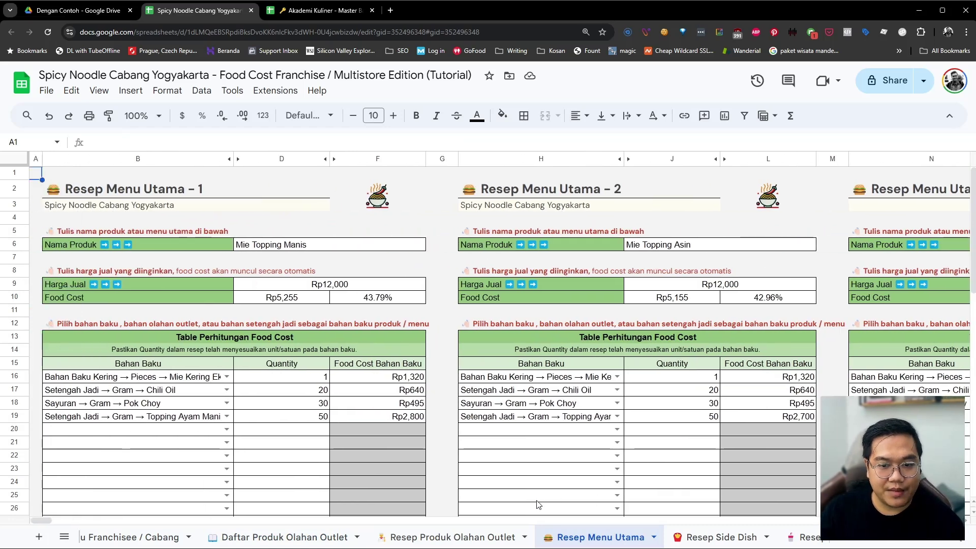
{"action": "left_click", "coordinate": [713, 540]}
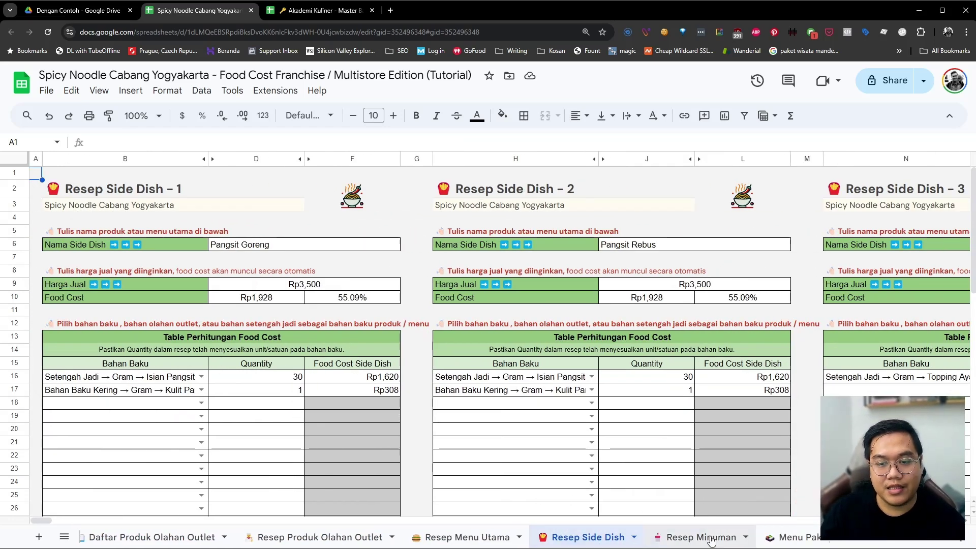
{"action": "left_click", "coordinate": [633, 539]}
{"action": "left_click", "coordinate": [693, 540]}
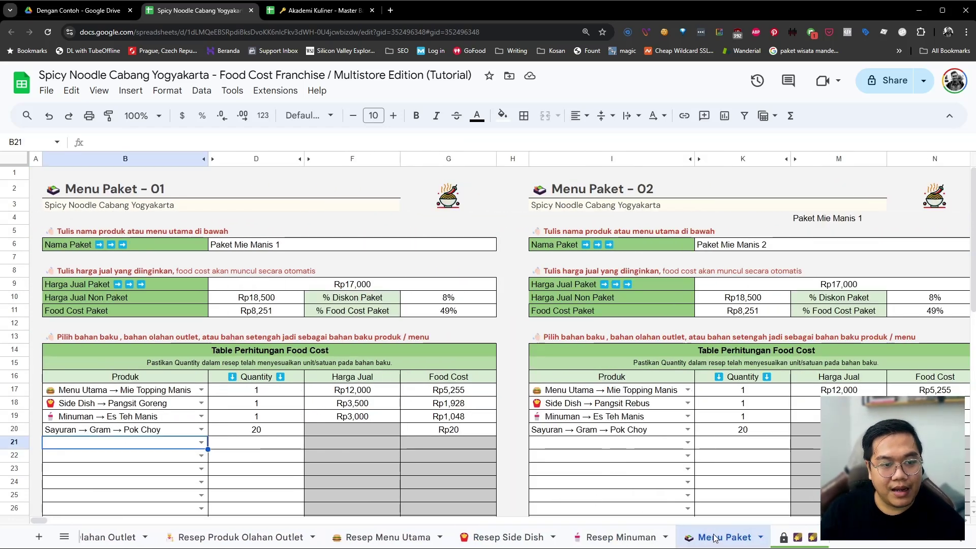
{"action": "left_click", "coordinate": [598, 542]}
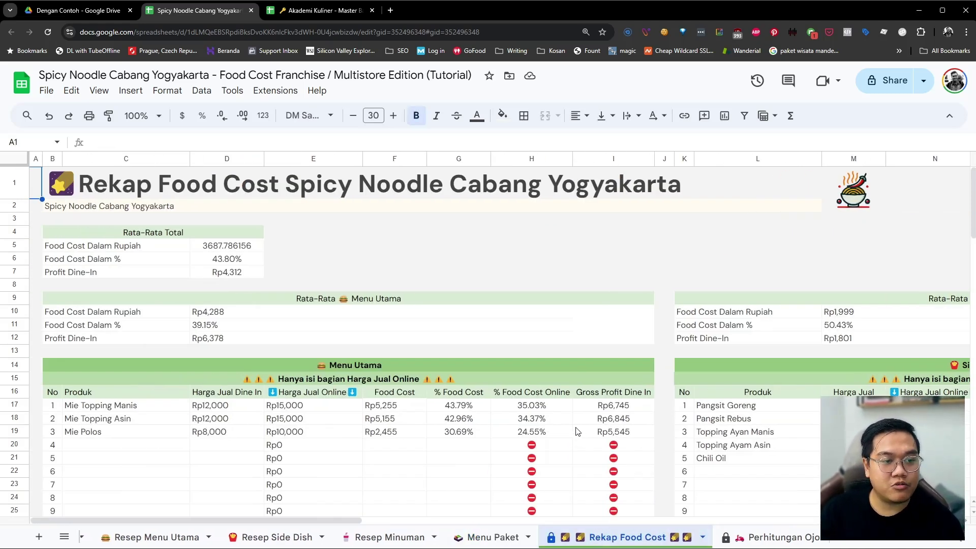
{"action": "scroll", "coordinate": [487, 430], "scroll_direction": "right", "scroll_amount": 6}
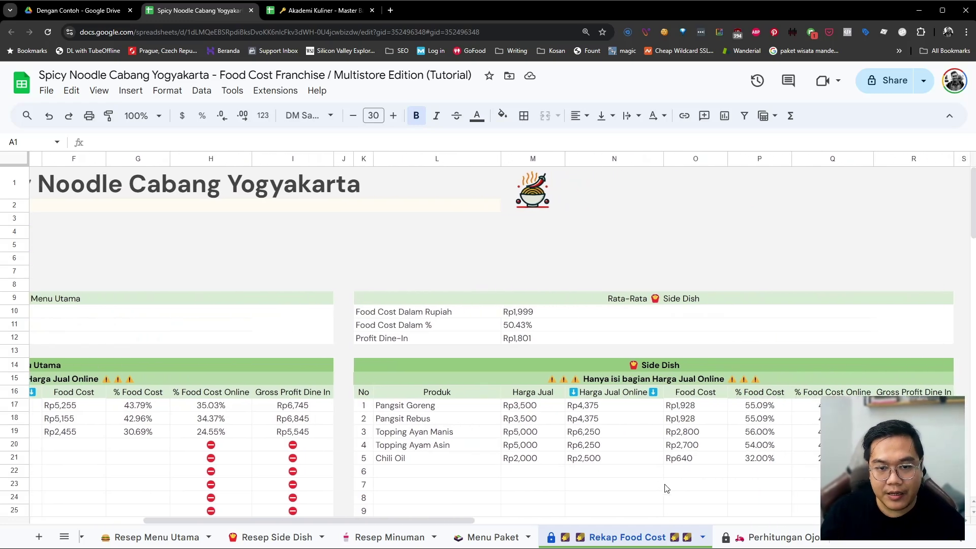
{"action": "left_click", "coordinate": [767, 538]}
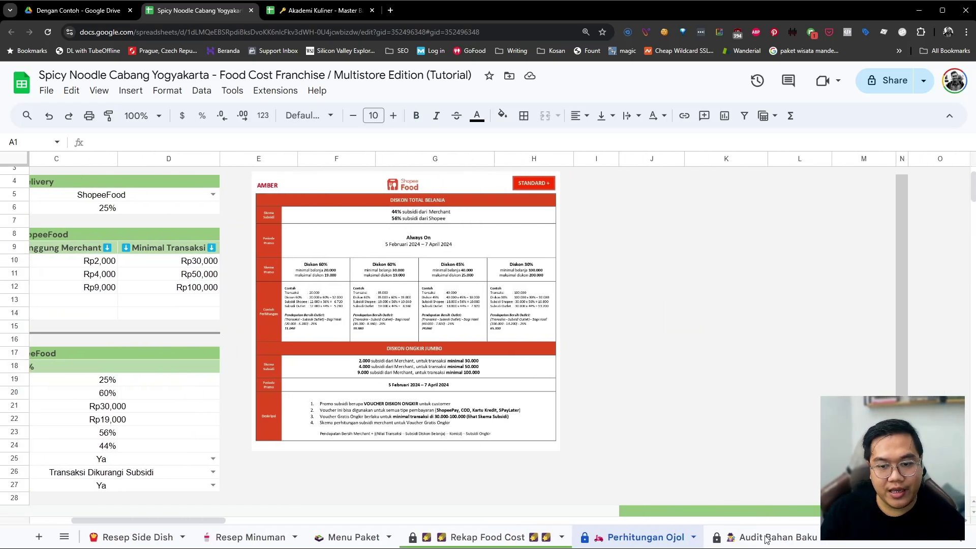
{"action": "left_click", "coordinate": [766, 538]}
{"action": "scroll", "coordinate": [518, 407], "scroll_direction": "right", "scroll_amount": 4}
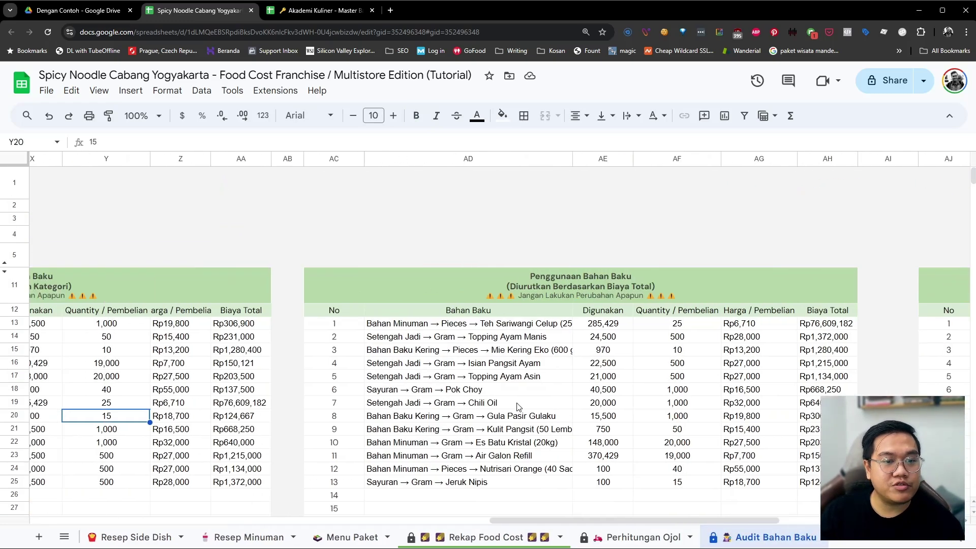
{"action": "scroll", "coordinate": [518, 407], "scroll_direction": "left", "scroll_amount": 8}
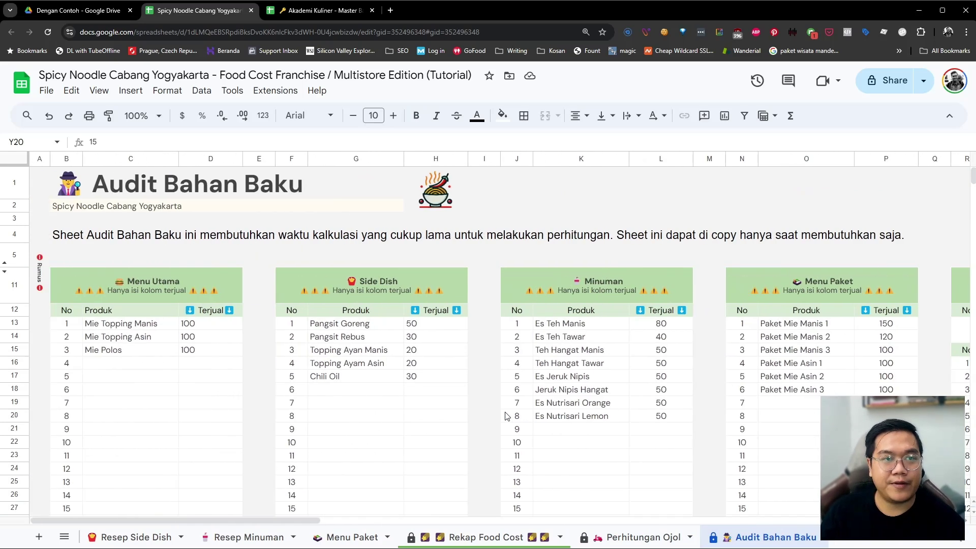
{"action": "scroll", "coordinate": [505, 415], "scroll_direction": "right", "scroll_amount": 1}
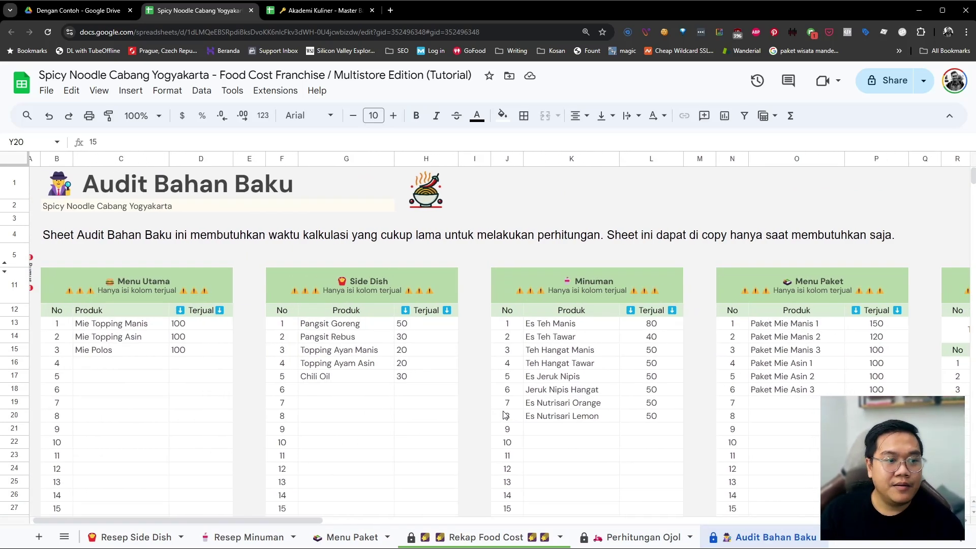
{"action": "scroll", "coordinate": [504, 415], "scroll_direction": "left", "scroll_amount": 1}
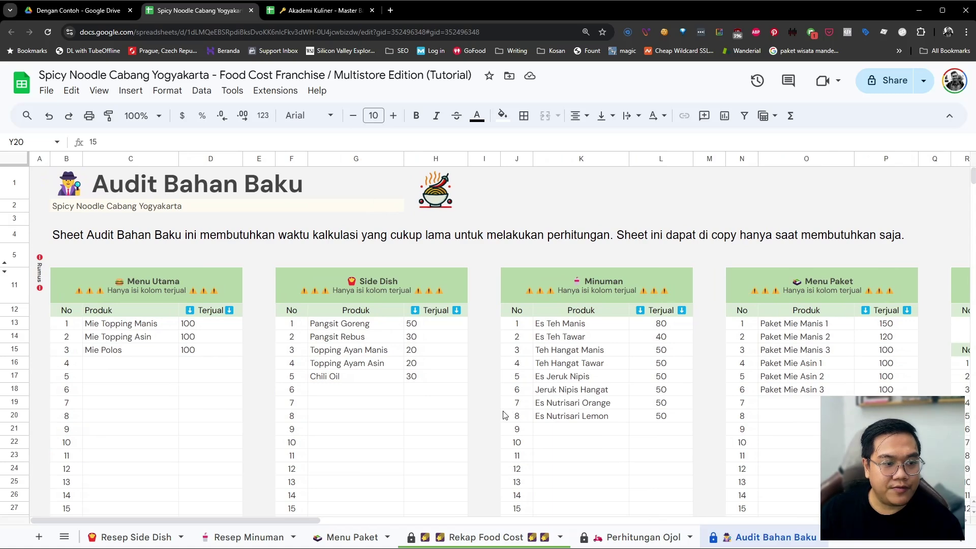
{"action": "scroll", "coordinate": [486, 427], "scroll_direction": "right", "scroll_amount": 6}
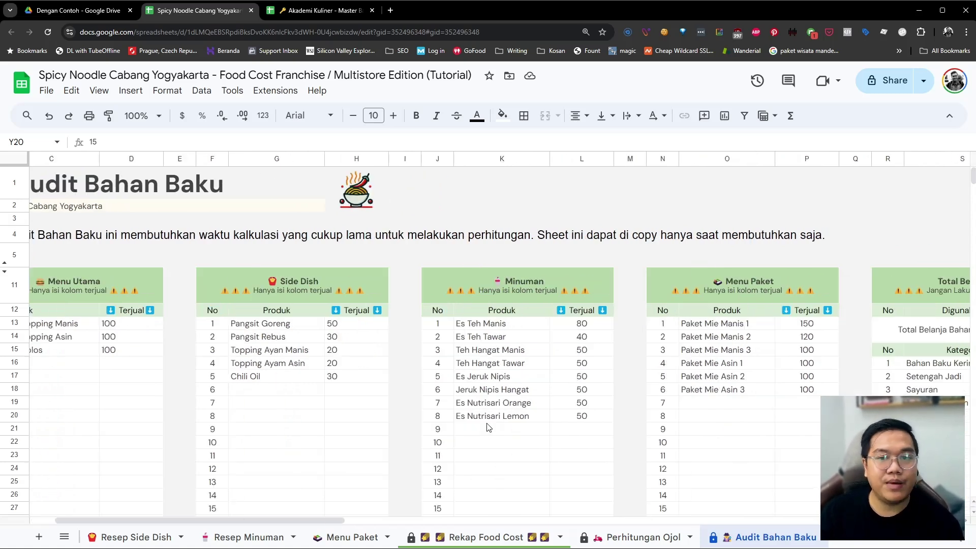
{"action": "scroll", "coordinate": [487, 428], "scroll_direction": "right", "scroll_amount": 6}
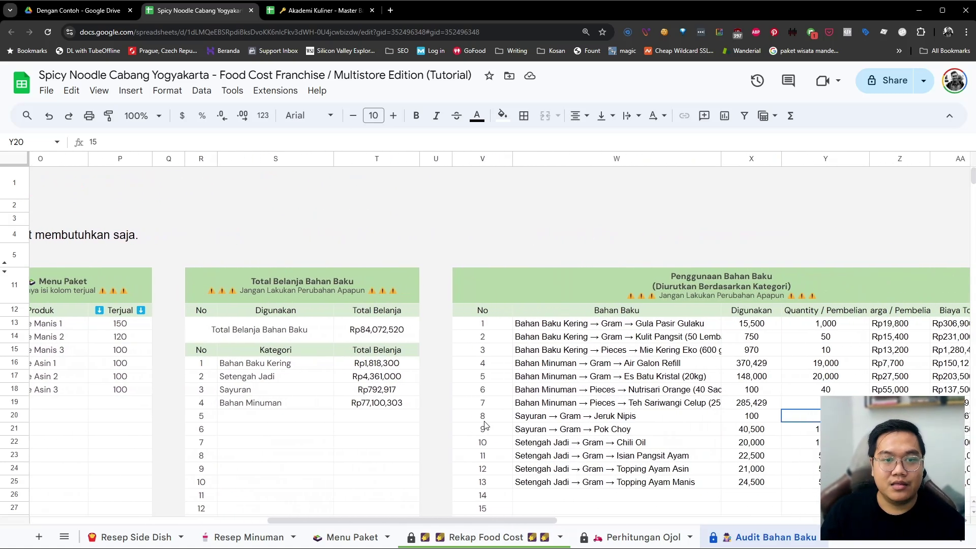
{"action": "left_click", "coordinate": [399, 405]}
{"action": "scroll", "coordinate": [399, 407], "scroll_direction": "right", "scroll_amount": 2}
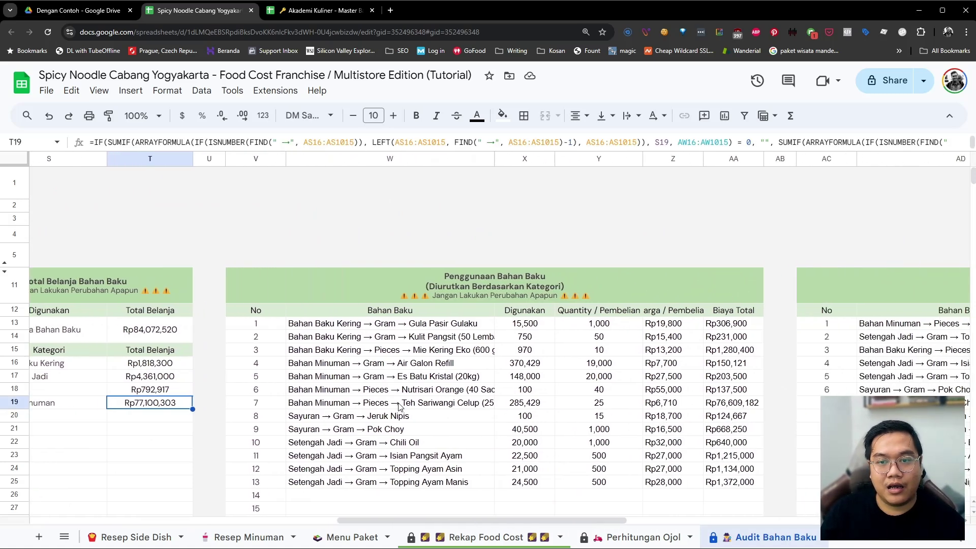
{"action": "scroll", "coordinate": [399, 407], "scroll_direction": "left", "scroll_amount": 2}
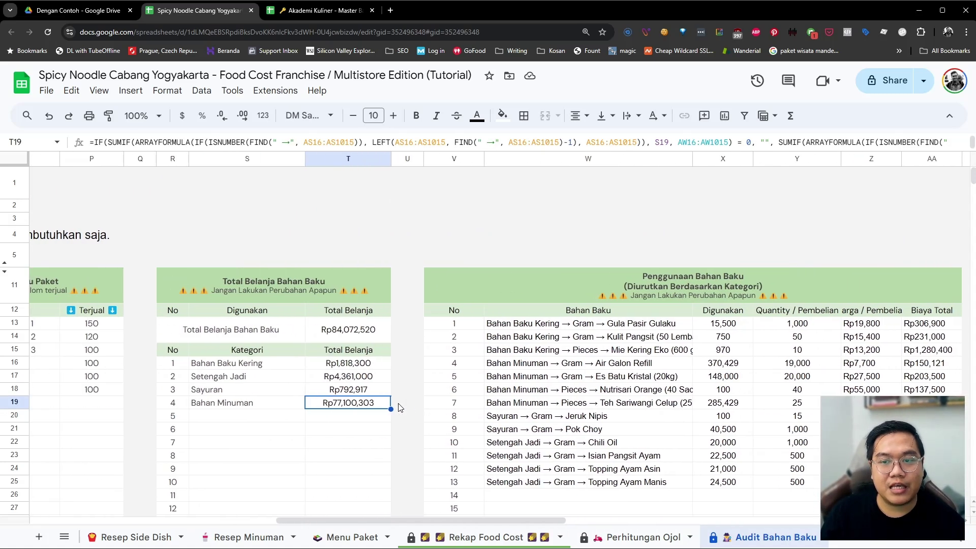
{"action": "left_click", "coordinate": [641, 380]}
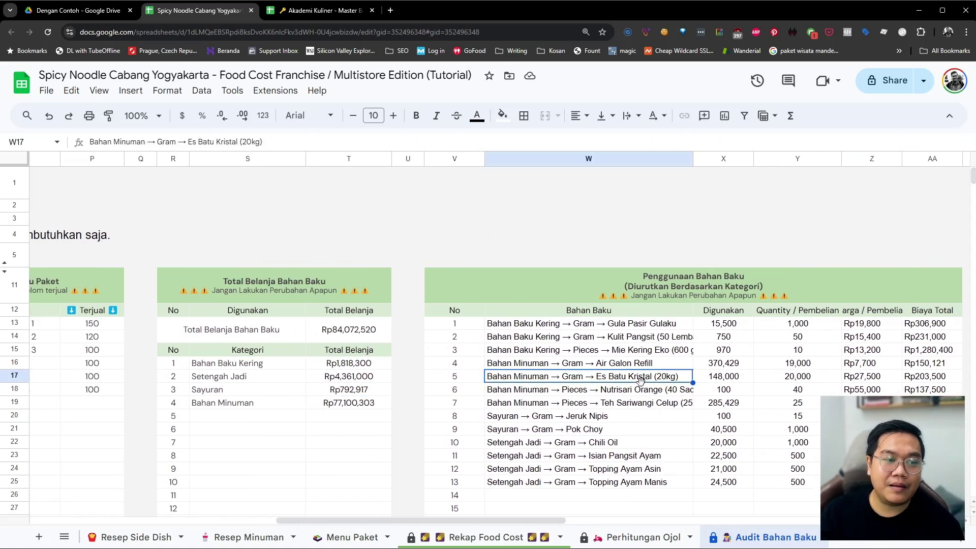
{"action": "left_click", "coordinate": [643, 326]}
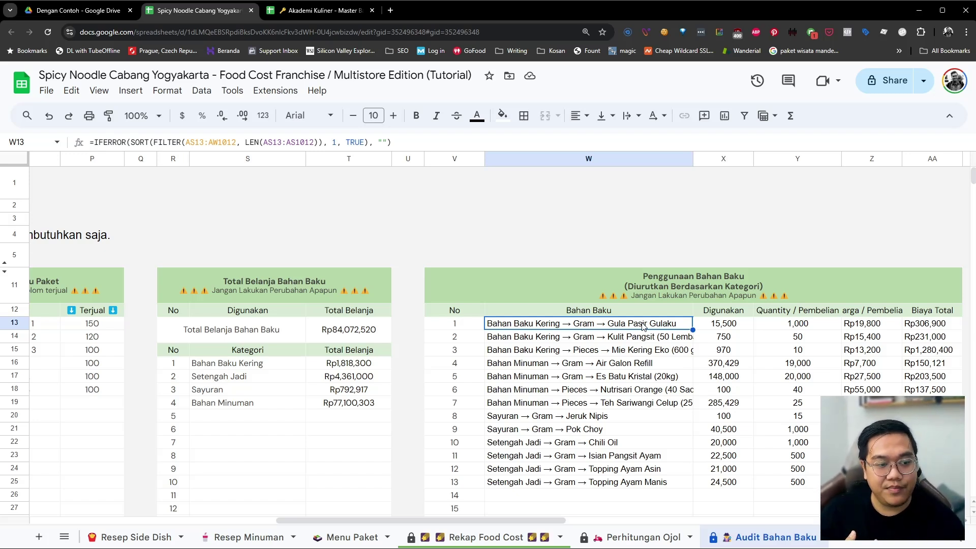
{"action": "scroll", "coordinate": [323, 386], "scroll_direction": "left", "scroll_amount": 5}
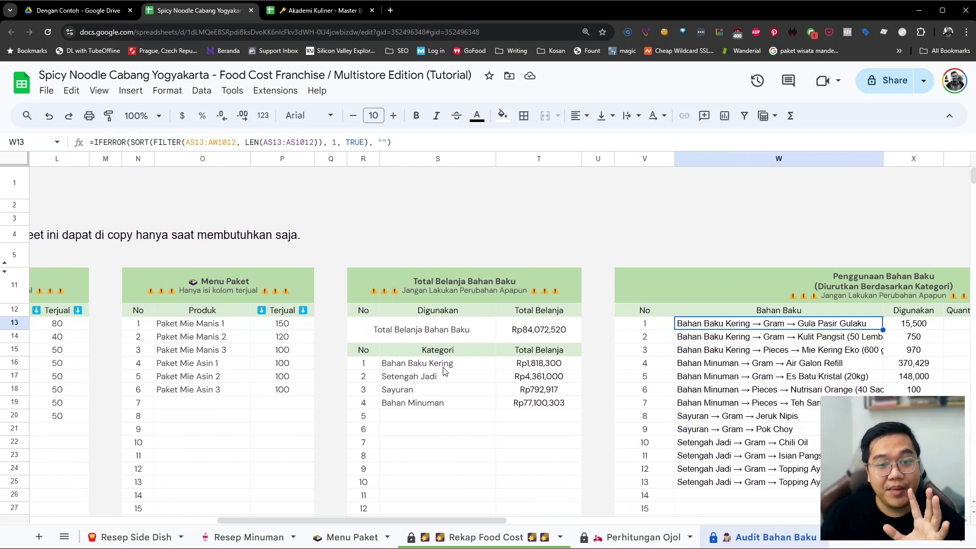
{"action": "left_click", "coordinate": [442, 367]}
{"action": "left_click", "coordinate": [438, 379]}
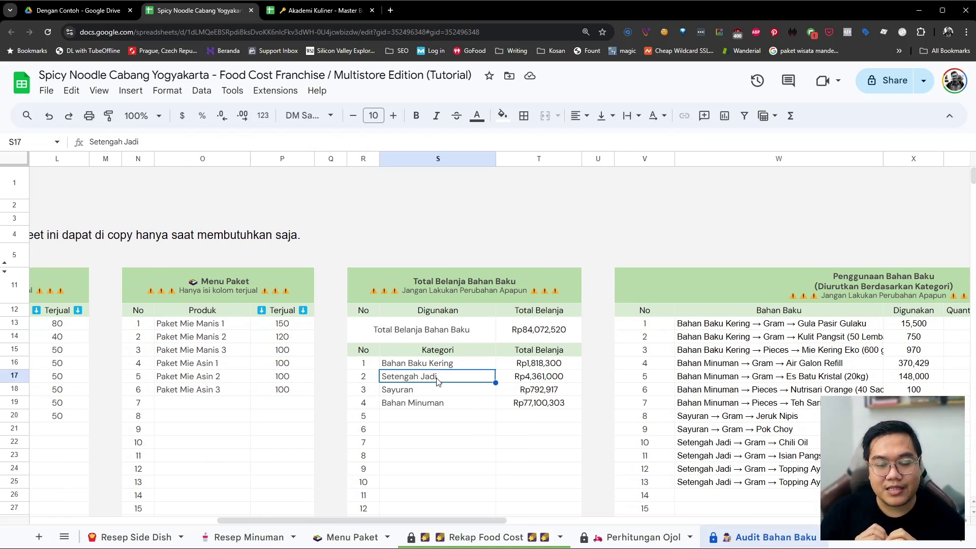
{"action": "left_click_drag", "start_coordinate": [437, 380], "coordinate": [517, 384]}
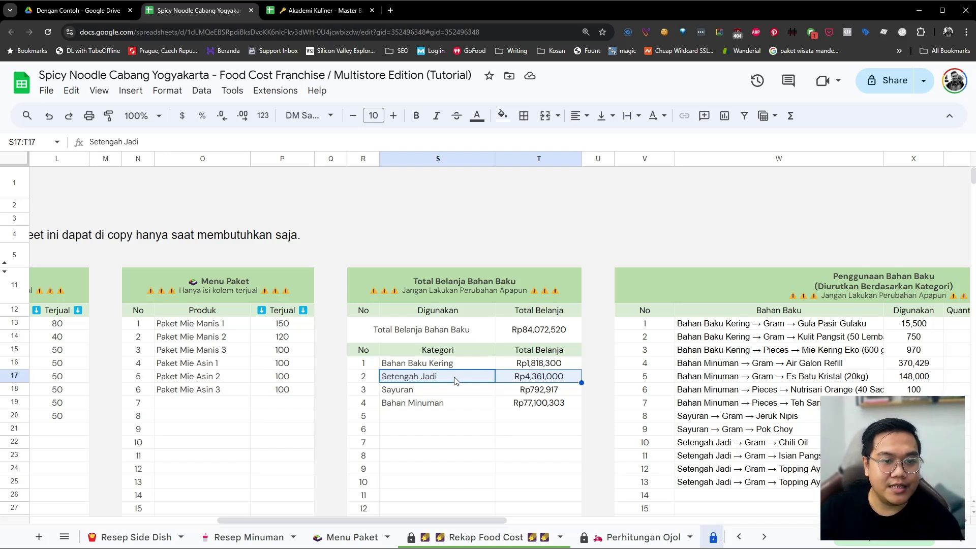
{"action": "left_click", "coordinate": [455, 381]}
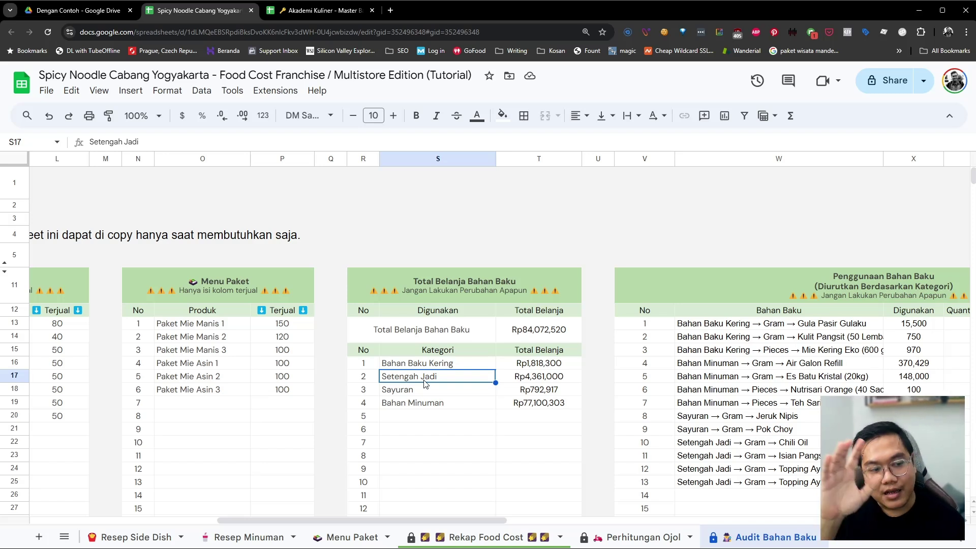
{"action": "left_click", "coordinate": [683, 391]}
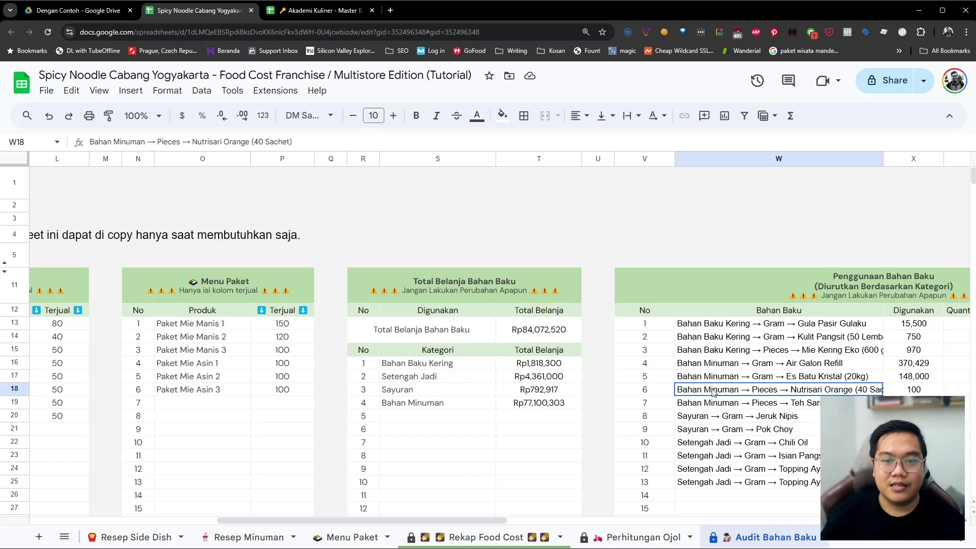
{"action": "scroll", "coordinate": [685, 402], "scroll_direction": "right", "scroll_amount": 3}
{"action": "scroll", "coordinate": [685, 405], "scroll_direction": "right", "scroll_amount": 10}
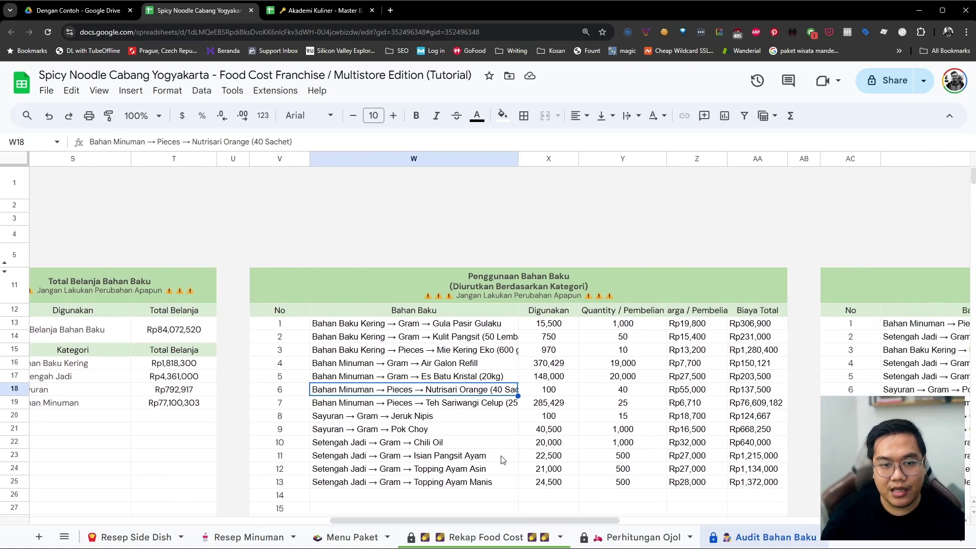
{"action": "scroll", "coordinate": [473, 409], "scroll_direction": "right", "scroll_amount": 6}
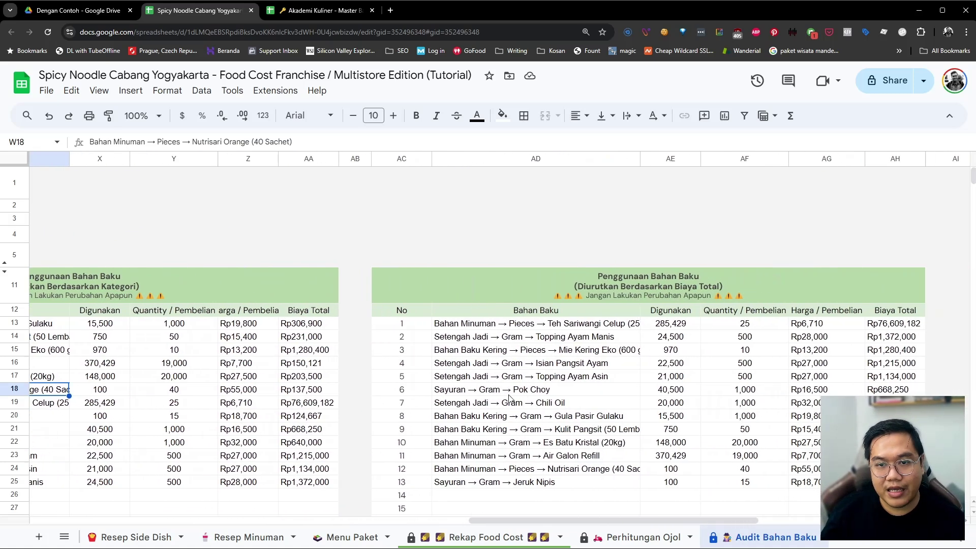
{"action": "left_click", "coordinate": [550, 366]}
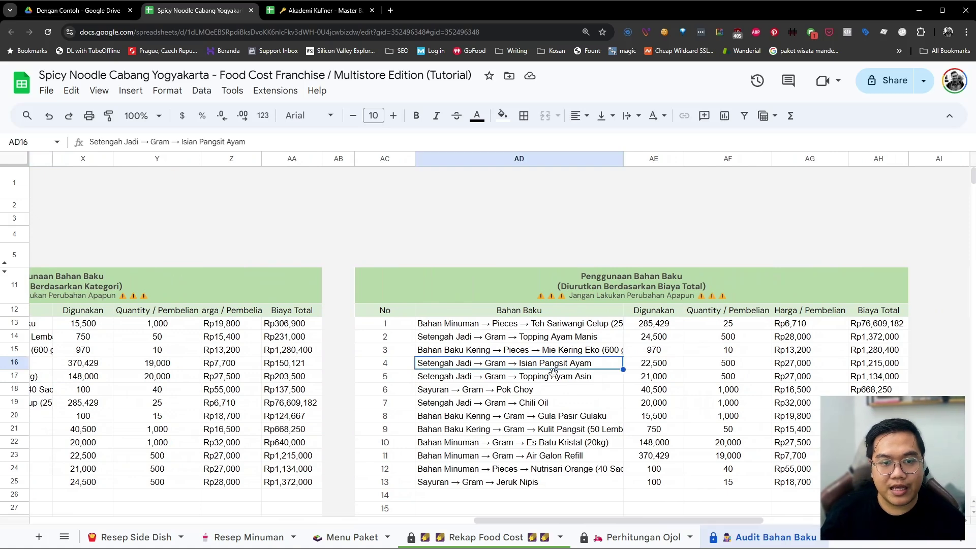
{"action": "scroll", "coordinate": [546, 412], "scroll_direction": "right", "scroll_amount": 9}
{"action": "scroll", "coordinate": [546, 413], "scroll_direction": "right", "scroll_amount": 4}
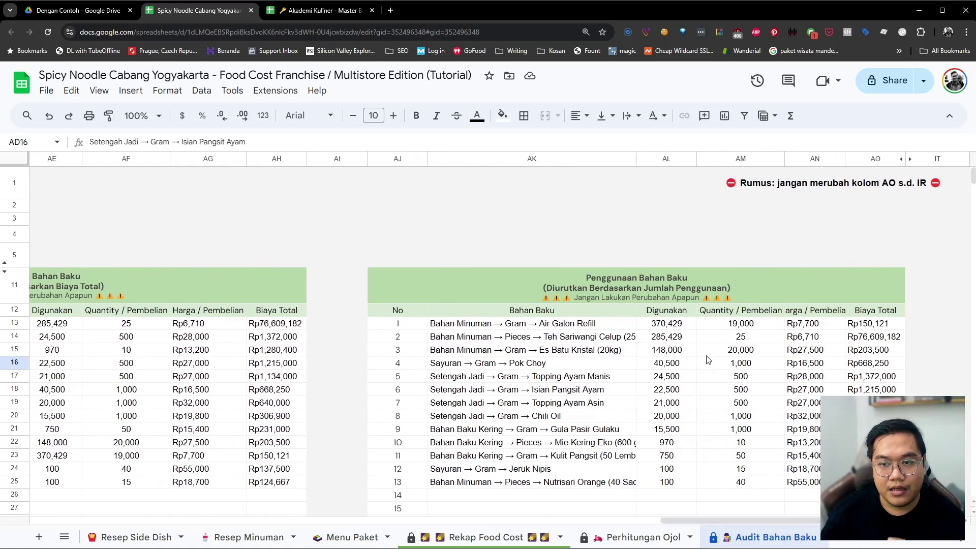
{"action": "left_click", "coordinate": [590, 337]}
{"action": "left_click_drag", "start_coordinate": [580, 375], "coordinate": [583, 423]}
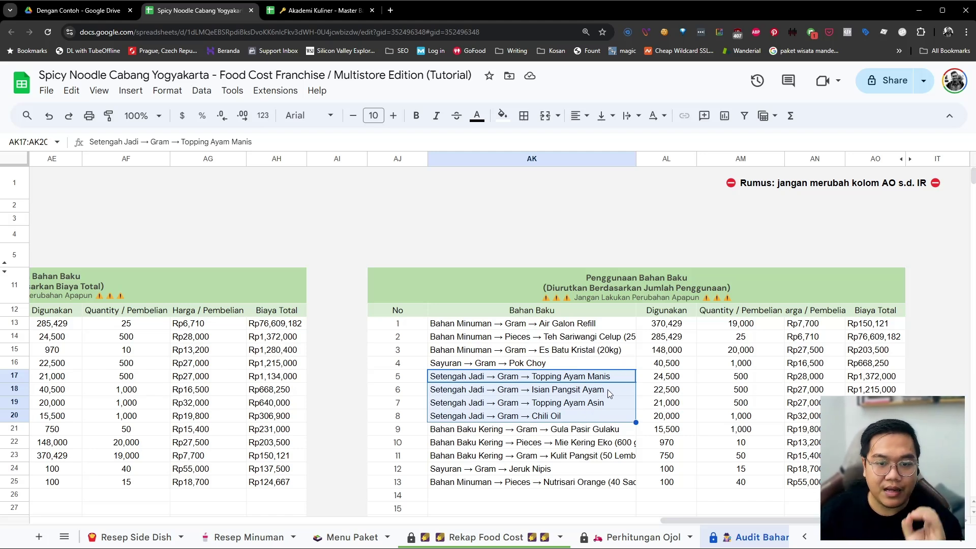
{"action": "left_click", "coordinate": [606, 390]}
{"action": "left_click", "coordinate": [603, 404]}
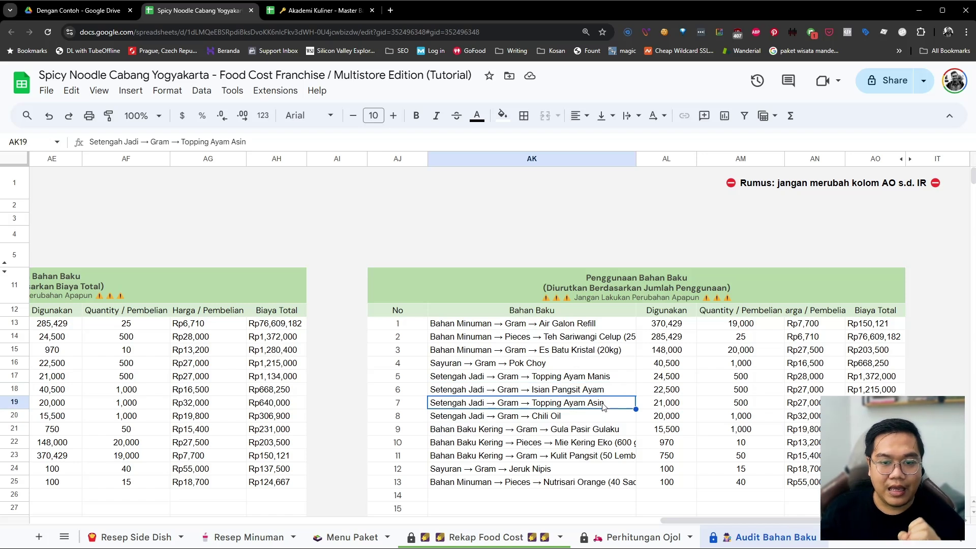
{"action": "left_click", "coordinate": [592, 418]}
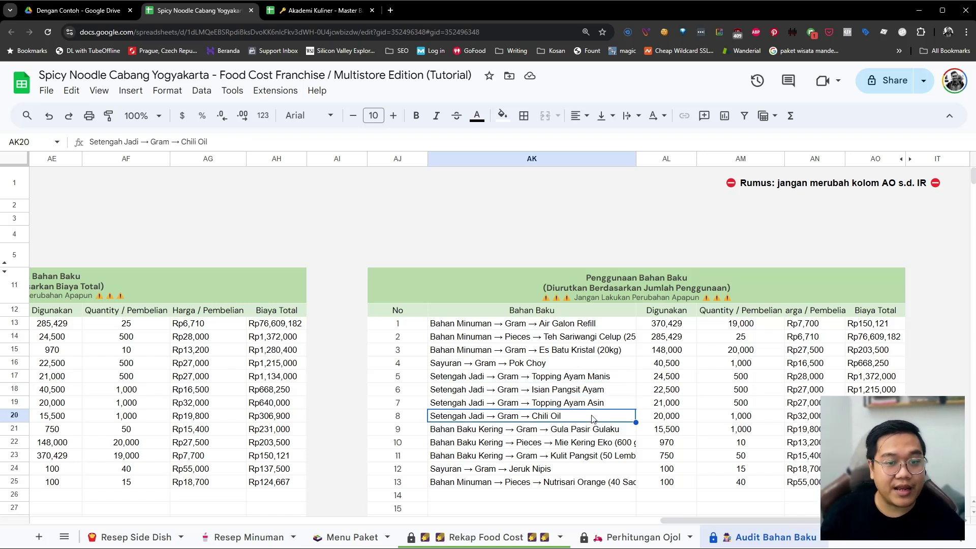
{"action": "scroll", "coordinate": [594, 414], "scroll_direction": "left", "scroll_amount": 2}
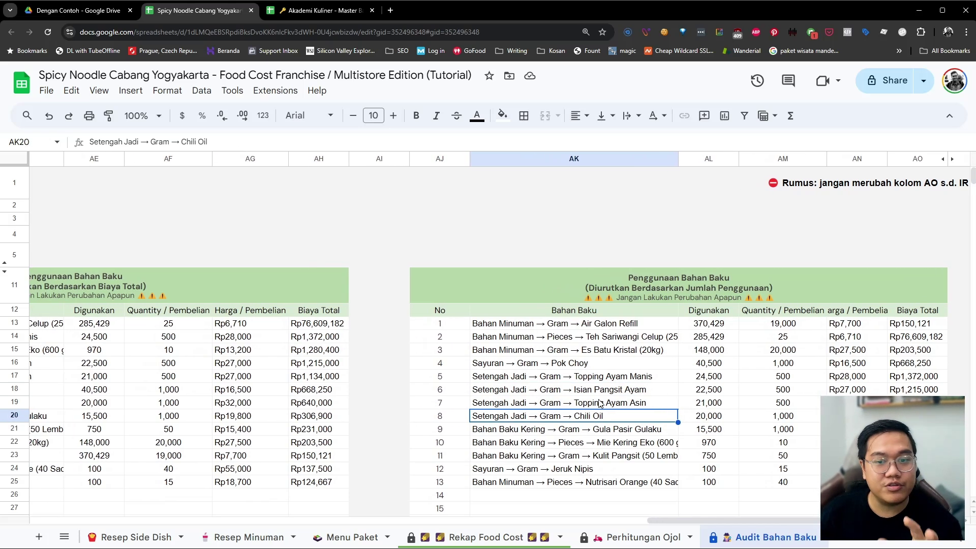
{"action": "left_click_drag", "start_coordinate": [605, 377], "coordinate": [604, 420]}
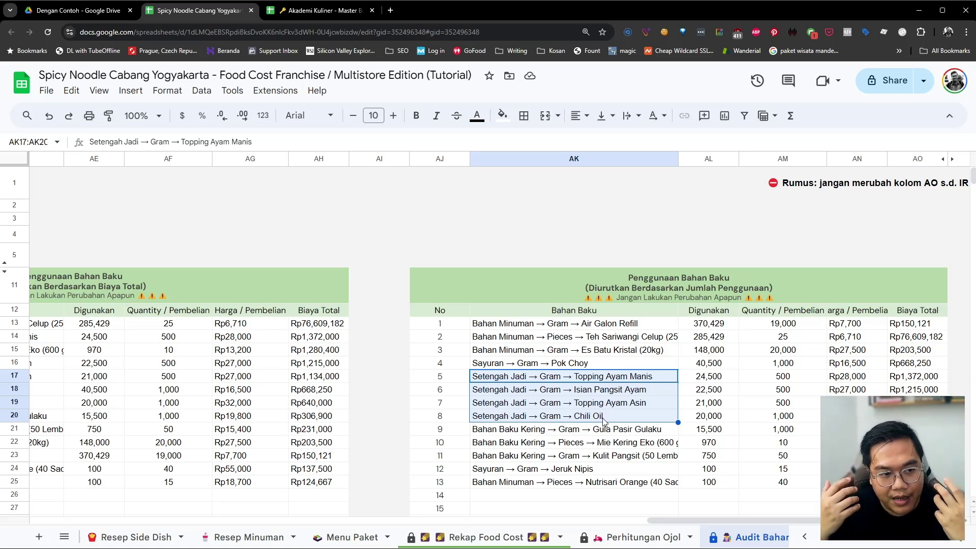
{"action": "scroll", "coordinate": [604, 420], "scroll_direction": "left", "scroll_amount": 8}
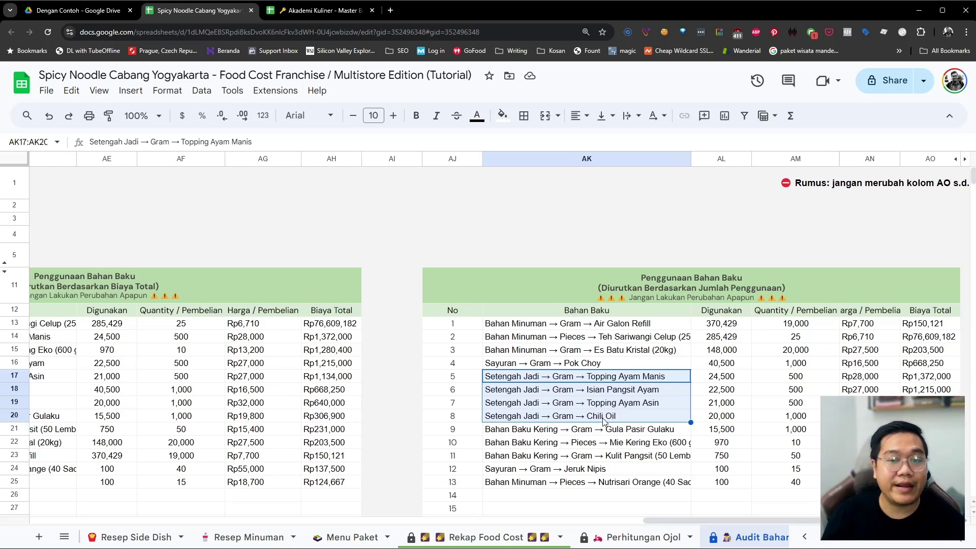
{"action": "scroll", "coordinate": [571, 421], "scroll_direction": "left", "scroll_amount": 6}
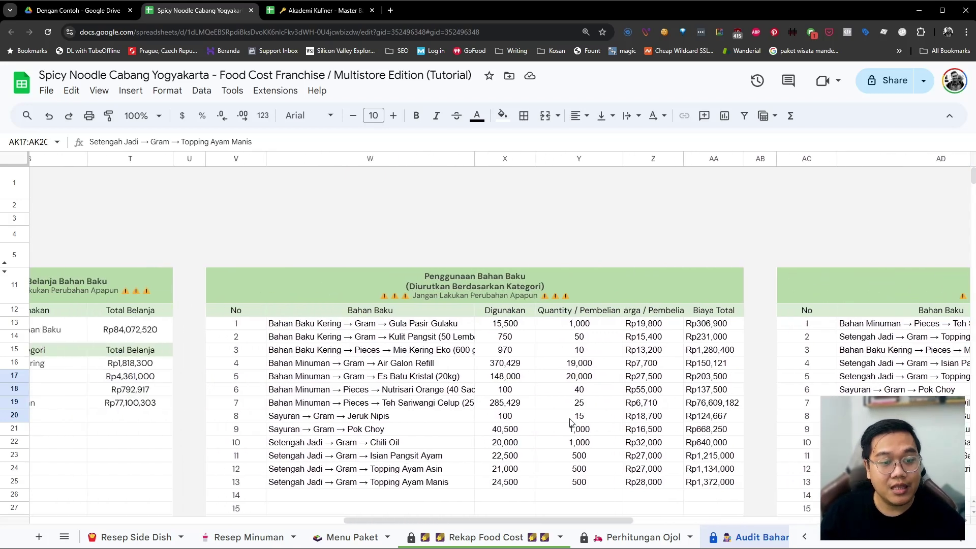
{"action": "left_click", "coordinate": [571, 416]}
{"action": "scroll", "coordinate": [570, 416], "scroll_direction": "left", "scroll_amount": 10}
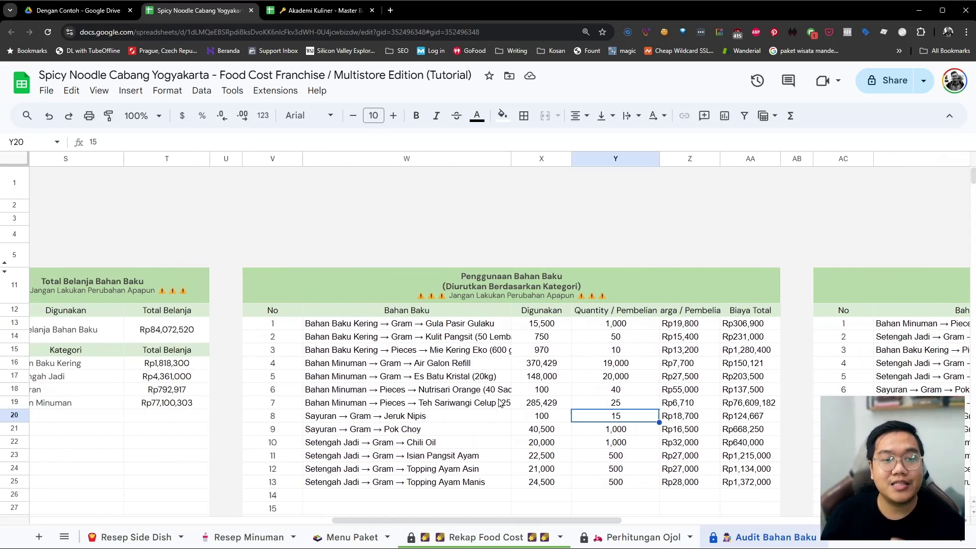